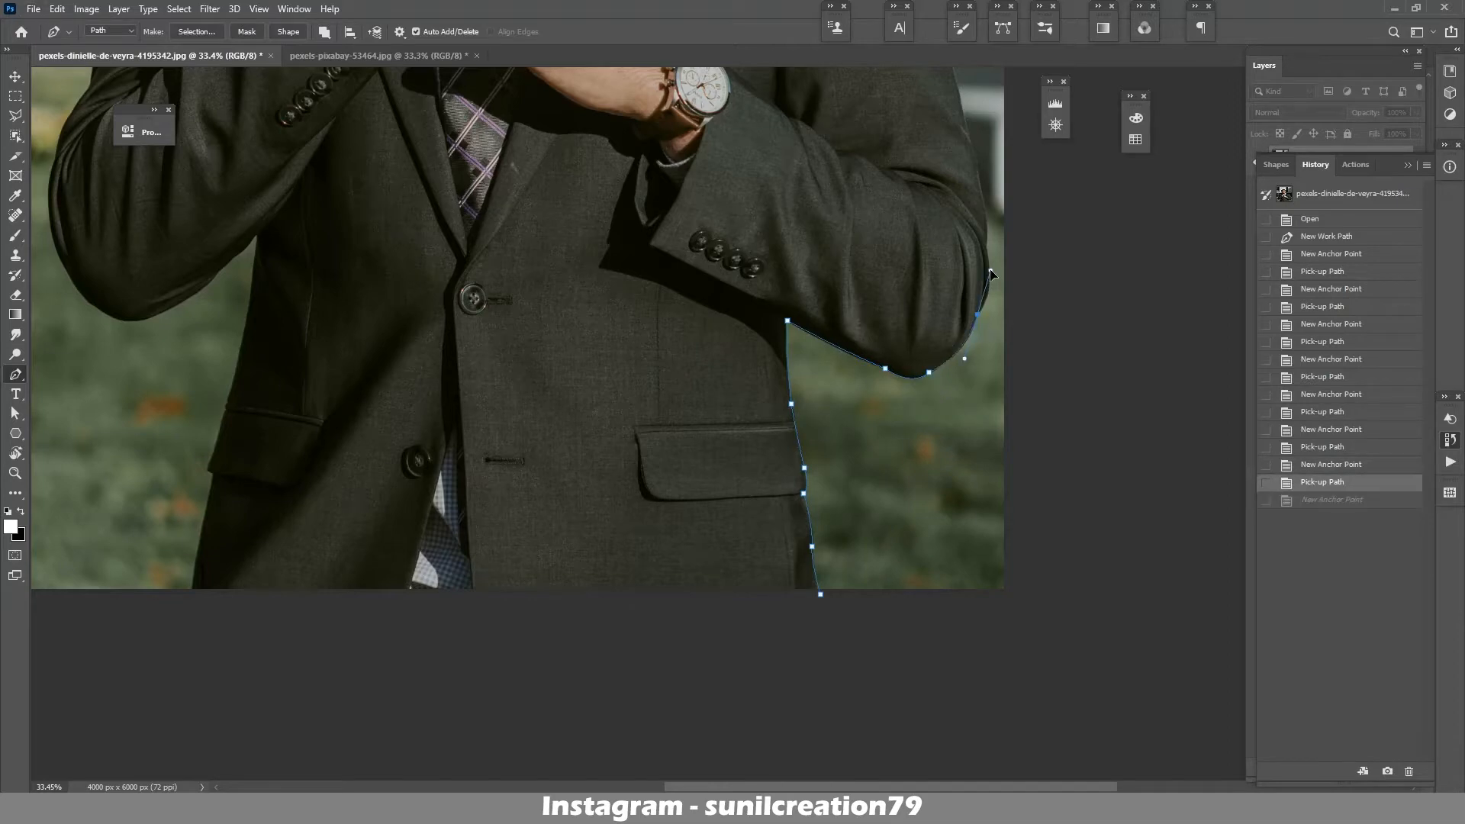
- Continue the pen path up the outer edge of the suit sleeve on the man's watch arm toward the shoulder
left_click(977, 314, "alt")
left_click(987, 247, "alt")
left_click_drag(1003, 281, 969, 167)
left_click(979, 199, "alt")
left_click_drag(980, 200, 1016, 374)
left_click(988, 295, "alt")
left_click_drag(989, 295, 929, 183)
left_click(972, 234, "alt")
left_click_drag(983, 273, 964, 264)
left_click(983, 273, "alt")
- Extend the path along the watch-arm shoulder and shirt collar to the jaw, and collapse the History panel
left_click_drag(949, 261, 1040, 368)
left_click(948, 262, "alt")
key("ctrl+z")
left_click_drag(1018, 357, 963, 312)
left_click(1018, 356, "alt")
left_click(978, 327, "alt")
left_click(946, 296, "alt")
left_click_drag(946, 296, 911, 232)
left_click(1276, 164)
left_click(1408, 166)
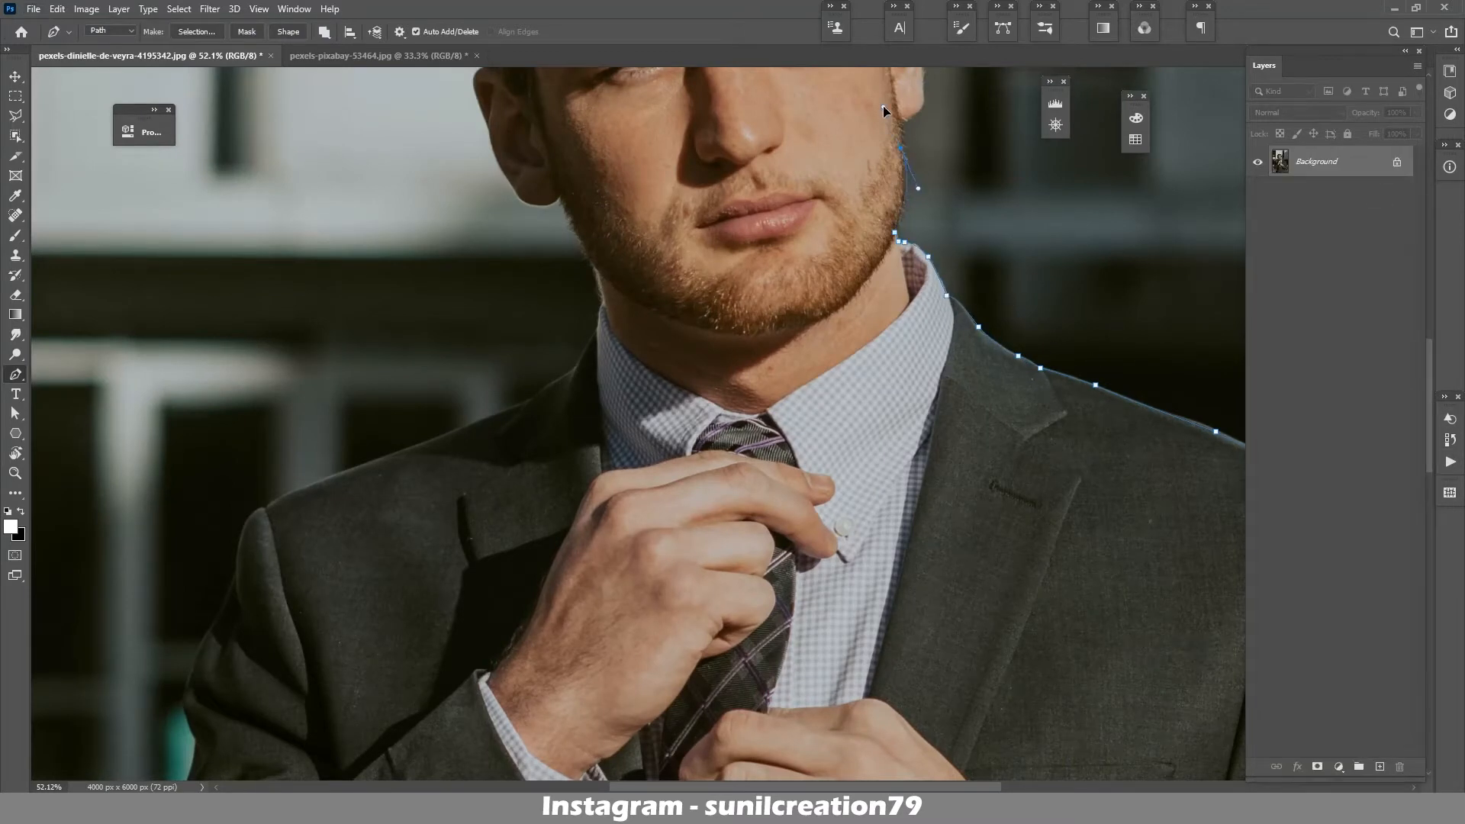
- Trace the path along the jaw and around the ear above the watch-arm shoulder
left_click(901, 148, "alt")
left_click_drag(900, 148, 944, 206)
left_click(925, 260)
left_click(940, 254, "alt")
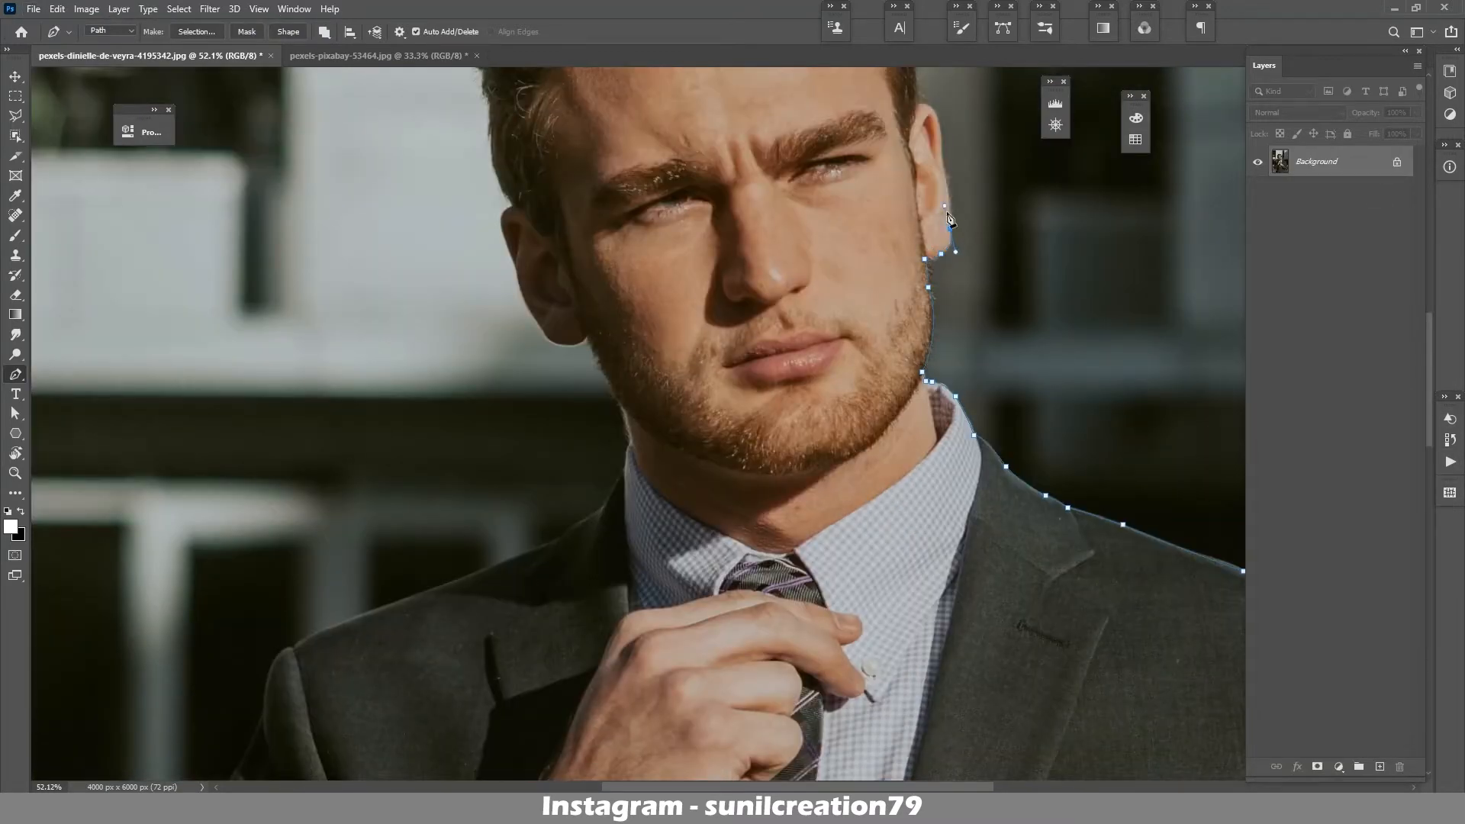
left_click(940, 135)
left_click(915, 105, "alt")
- Trace the path around the outline of the man's hair, over the head to the opposite side
left_click_drag(915, 105, 996, 419)
left_click_drag(991, 358, 985, 334)
left_click(991, 358, "alt")
left_click_drag(974, 311, 961, 294)
left_click(897, 170, "alt")
left_click_drag(770, 169, 706, 194)
left_click(753, 175)
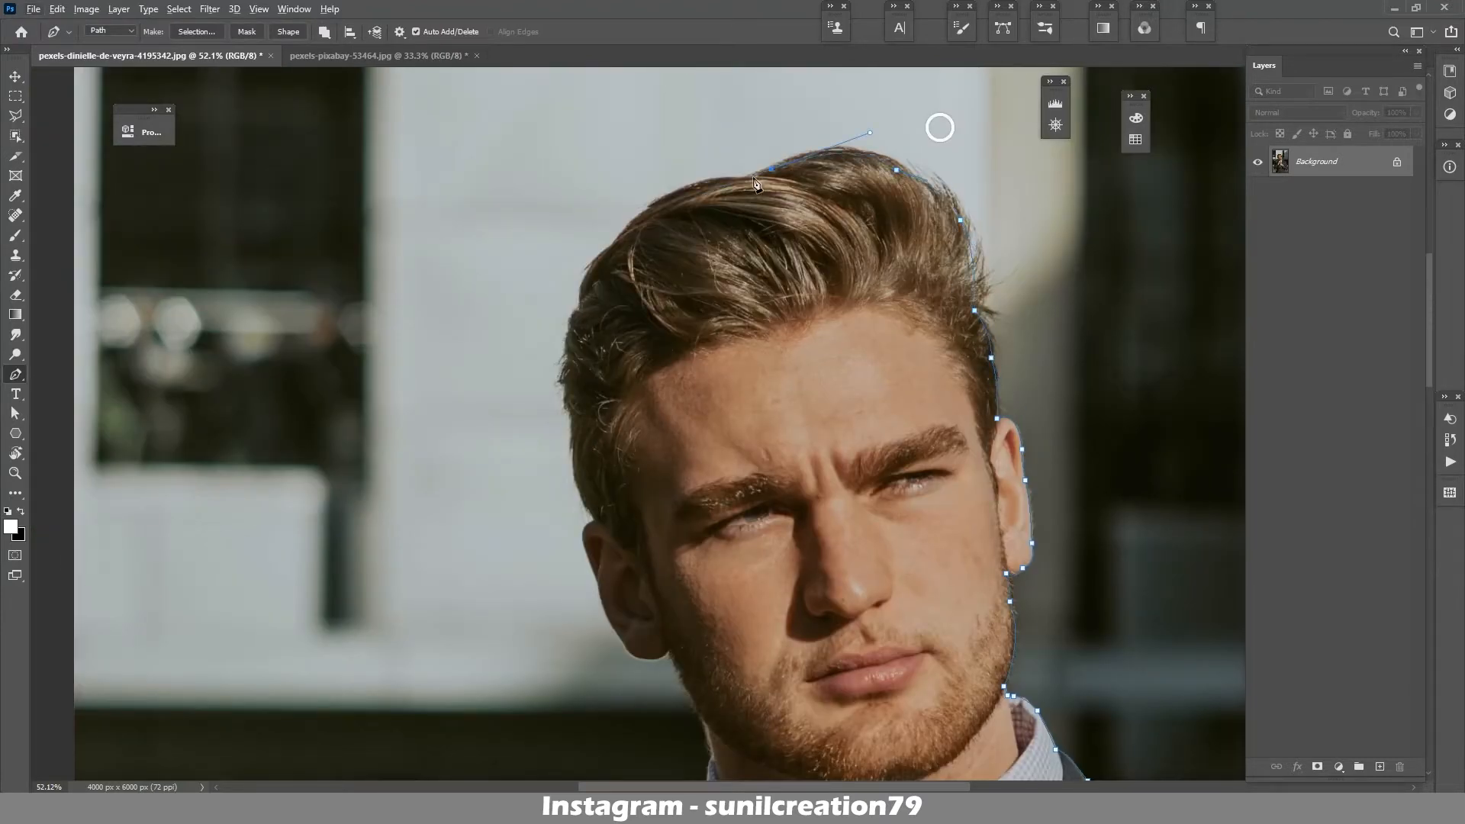
left_click_drag(628, 228, 578, 330)
left_click_drag(570, 395, 576, 419)
- Trace the path around the man's other ear down to the start of the jaw
left_click(596, 520, "alt")
left_click_drag(596, 520, 600, 585)
left_click(583, 544)
left_click_drag(642, 658, 653, 693)
left_click_drag(668, 648, 676, 629)
- Trace the path along the jaw, neck and collar to the start of the second shoulder
left_click_drag(724, 707, 723, 462)
left_click_drag(703, 476, 674, 606)
left_click(704, 477, "alt")
left_click(714, 515)
left_click(685, 577)
left_click_drag(664, 595, 784, 515)
left_click(778, 515)
left_click(759, 530)
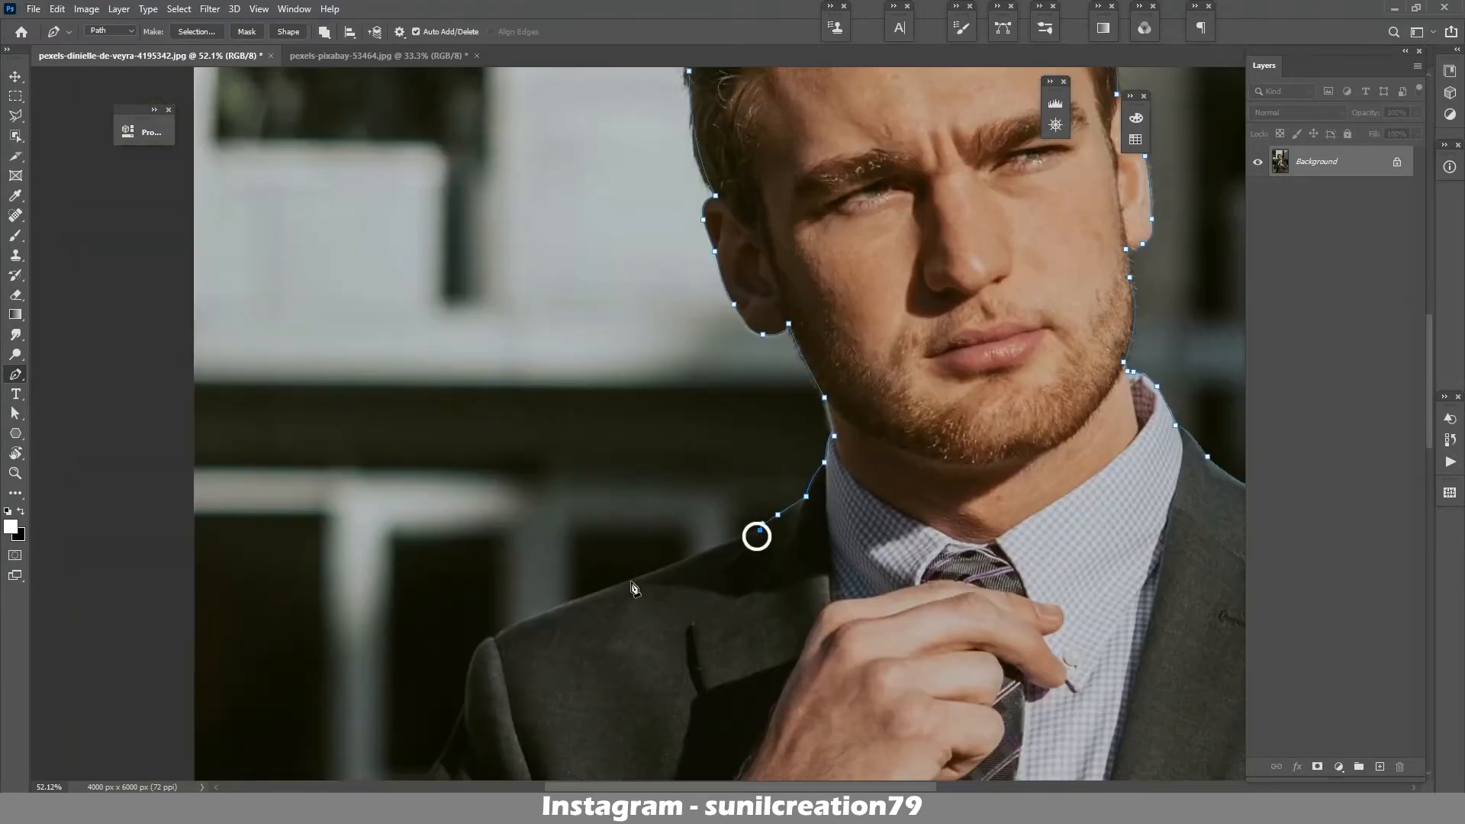
- Trace the path along the second shoulder and down the outer edge of the upper sleeve
left_click(629, 581)
left_click_drag(520, 623, 646, 442)
left_click(496, 640, "alt")
left_click_drag(613, 505, 569, 585)
left_click(613, 506, "alt")
left_click_drag(561, 638, 636, 476)
left_click(648, 504)
left_click_drag(634, 554, 617, 580)
left_click(635, 555, "alt")
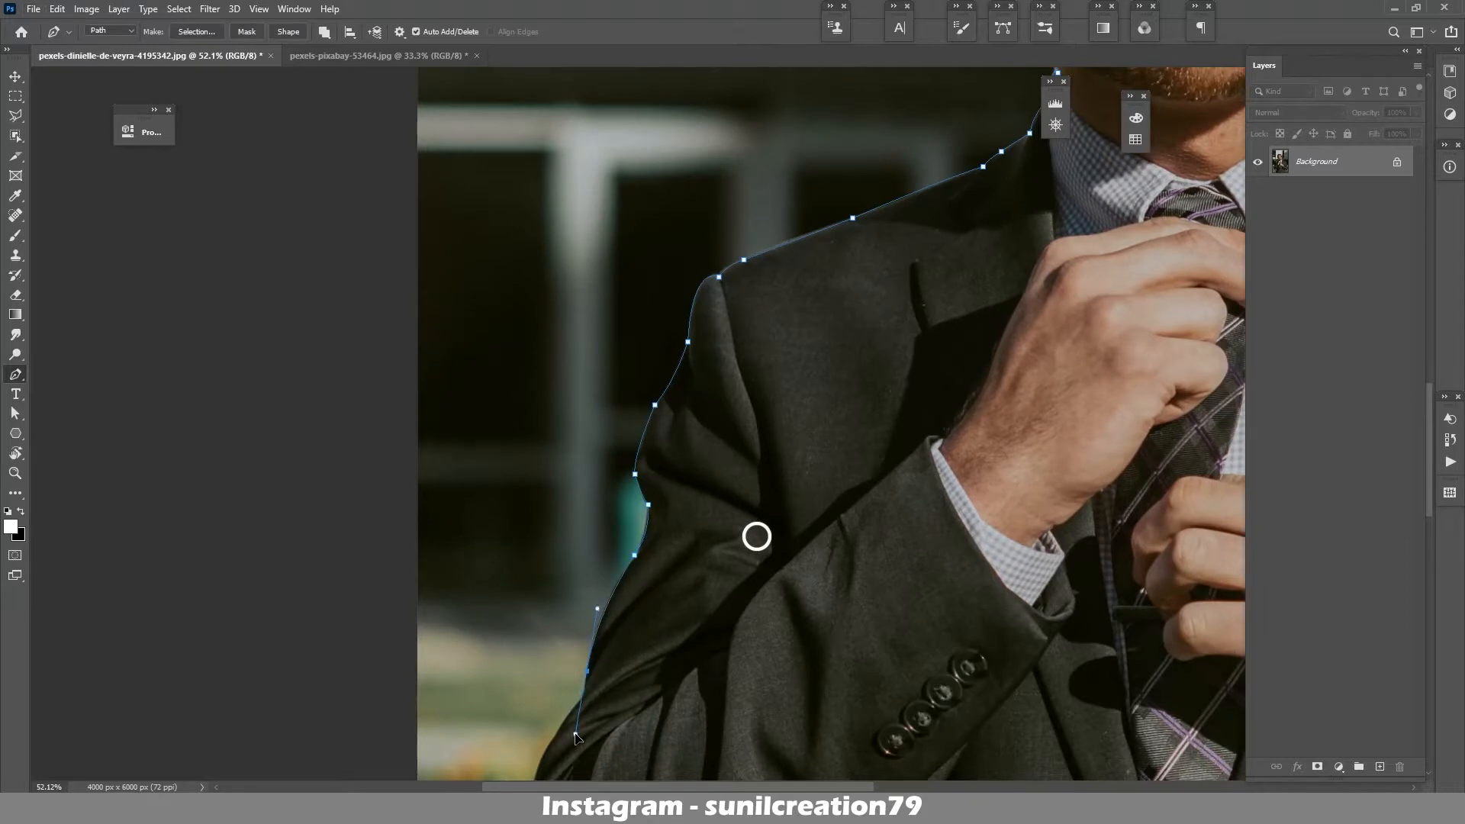
- Trace the path down the lower sleeve and around the bent elbow, undoing the misplaced anchor point
left_click_drag(588, 672, 650, 567)
left_click_drag(638, 601, 659, 448)
left_click_drag(613, 549, 615, 576)
left_click_drag(602, 628, 603, 652)
left_click_drag(625, 579, 634, 406)
left_click_drag(671, 600, 827, 594)
left_click(672, 599, "alt")
key("ctrl+z")
left_click(700, 618)
left_click(777, 617, "alt")
- Trace the path along the underside of the sleeve to the jacket and start down the jacket's side
left_click_drag(872, 553, 906, 511)
left_click(872, 553, "alt")
left_click_drag(933, 493, 943, 487)
left_click(933, 494, "alt")
left_click_drag(914, 647, 908, 702)
left_click(915, 646, "alt")
- Trace the path down the jacket's side past the pocket flap to the image's lower edge and close it at the starting point
left_click_drag(946, 599, 961, 399)
left_click(906, 555)
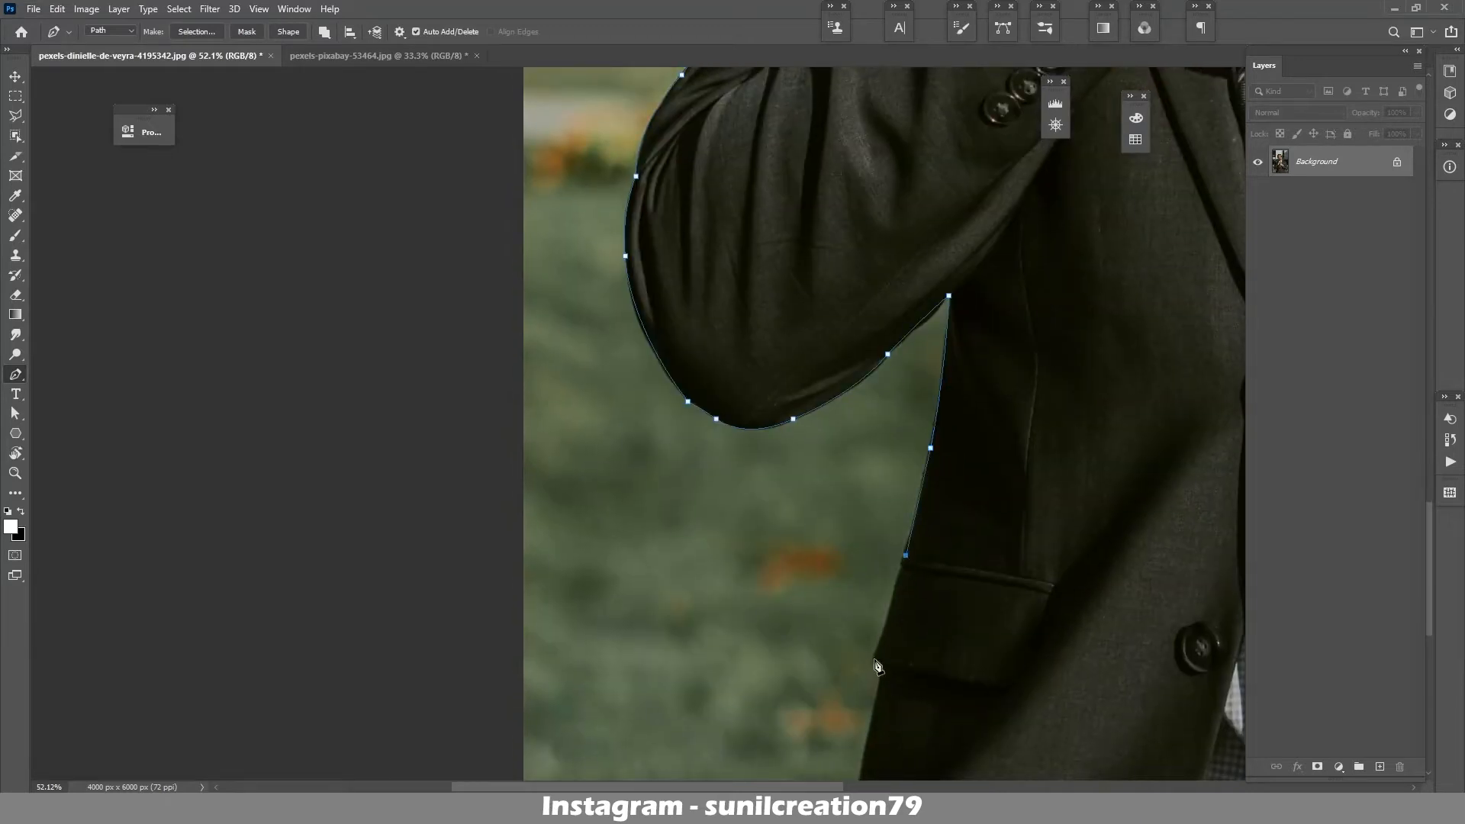
left_click_drag(873, 656, 889, 493)
left_click(873, 656, "alt")
left_click(879, 669)
left_click_drag(864, 608, 852, 648)
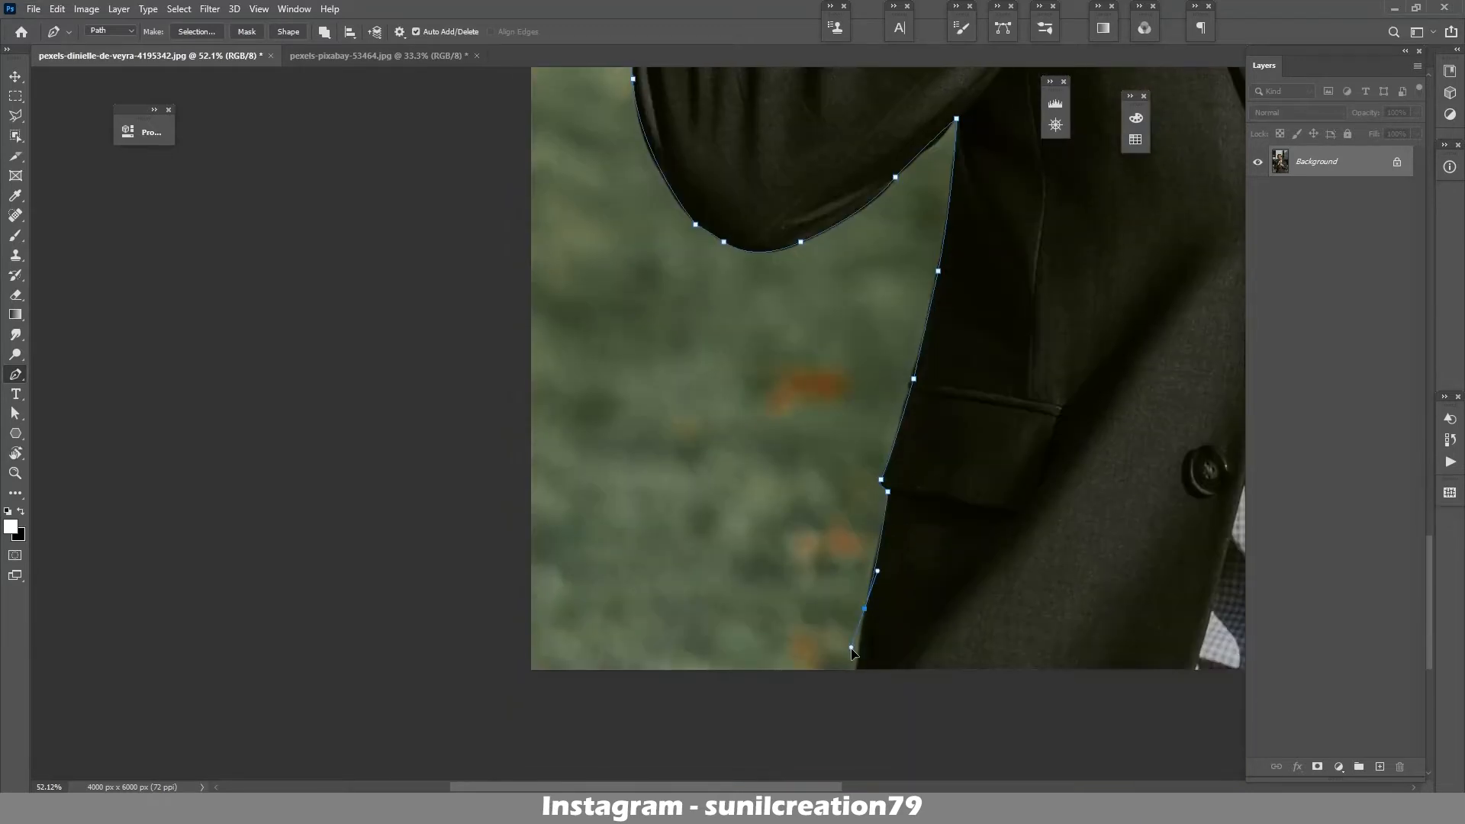
left_click(864, 609, "alt")
left_click(854, 682)
key("ctrl+space")
left_click_drag(959, 579, 844, 650)
left_click(807, 614)
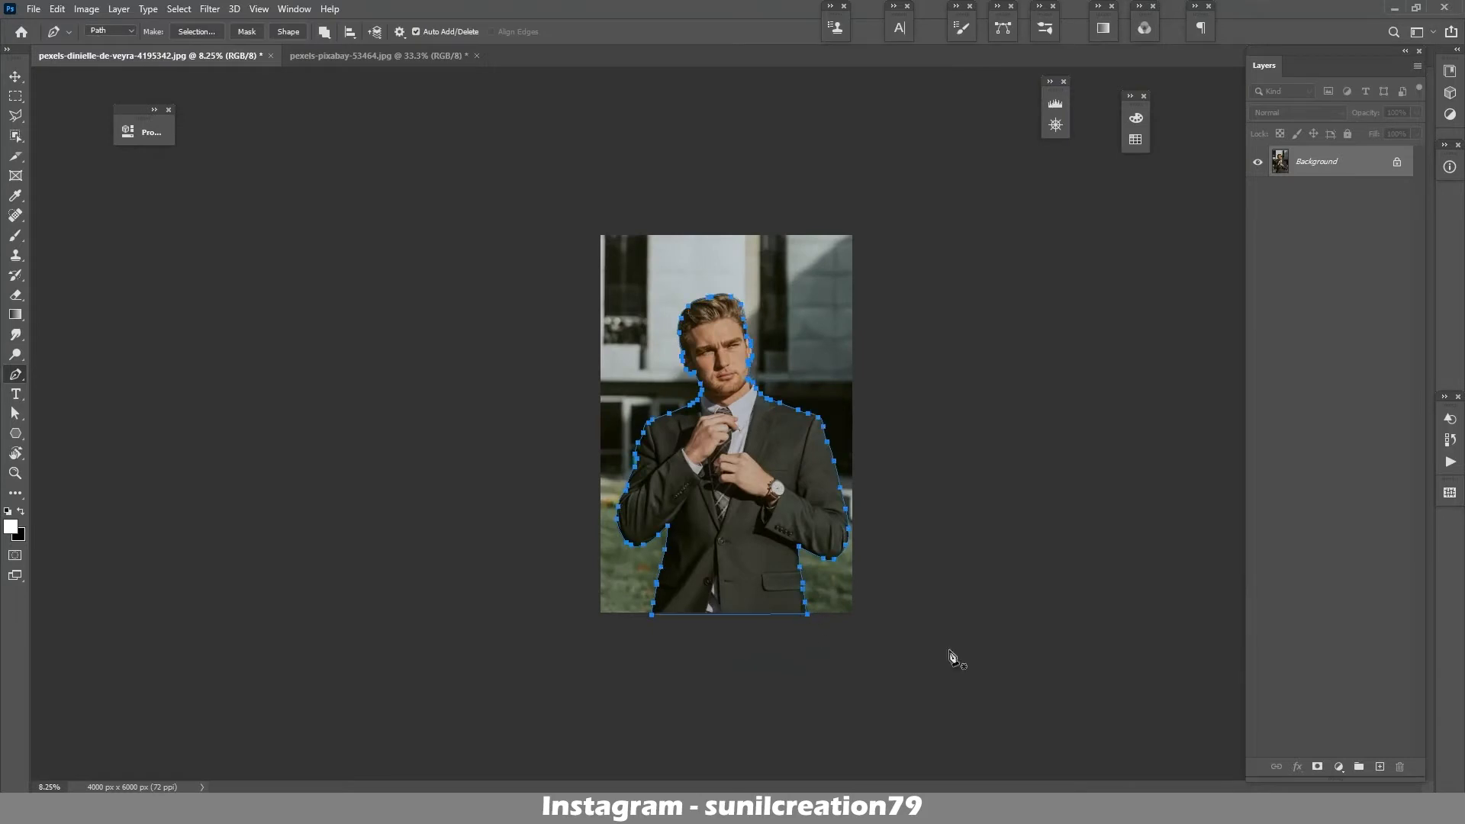
- Mask out the background using the path as a selection, and convert the masked layer to a smart object
key("ctrl+Return")
left_click(1317, 766)
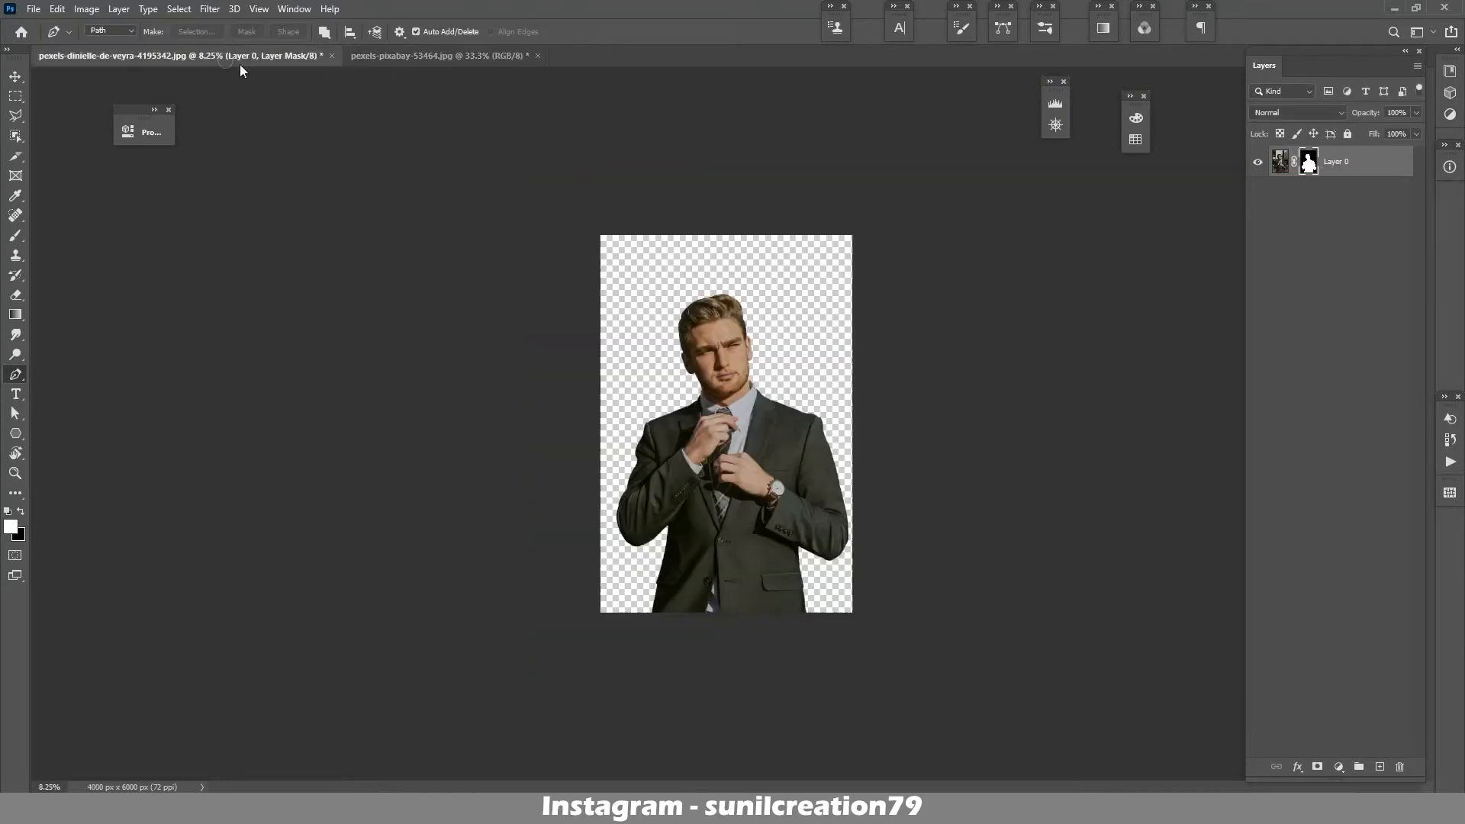
right_click(1332, 163)
left_click(1193, 364)
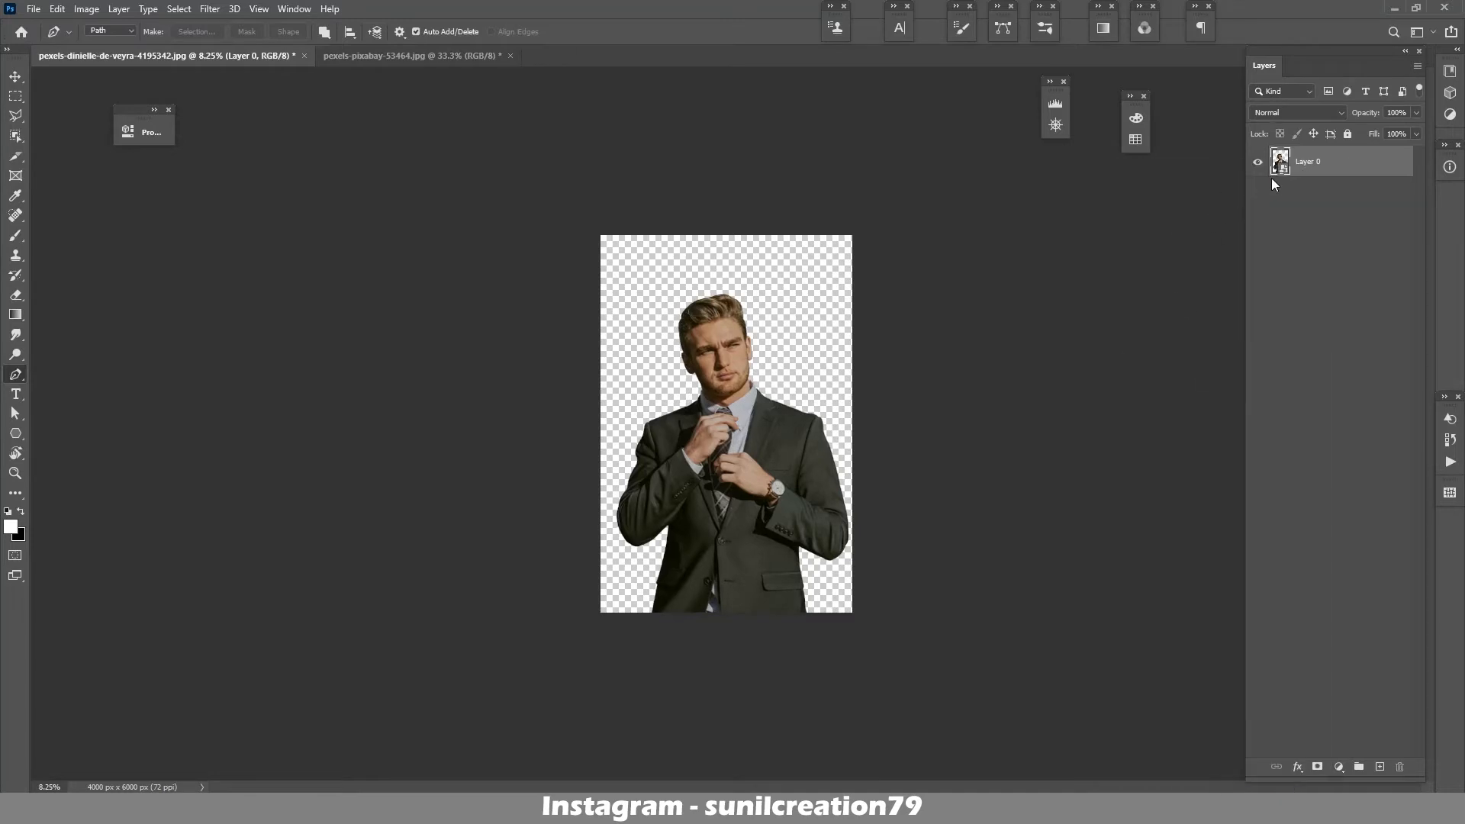
- Bring the pexels-pixabay-53464.jpg interior photo into the portrait document and place it behind the man
key("v")
left_click(412, 56)
left_click_drag(764, 322, 727, 437)
key("ctrl+bracketleft")
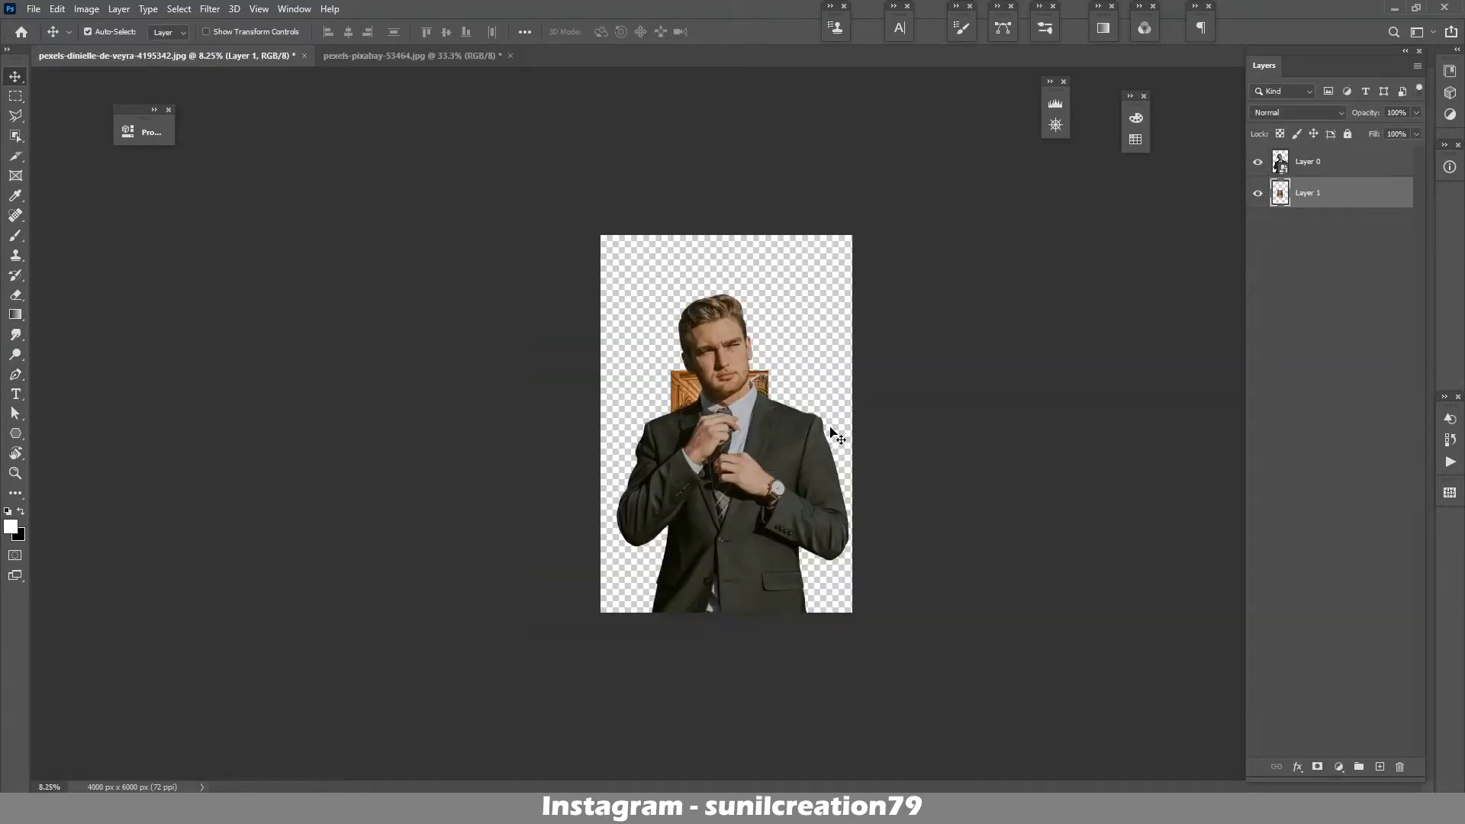
- Scale the interior photo to about 279% and place it behind the man, aligned to the canvas's lower edge
key("ctrl+t")
left_click_drag(768, 371, 858, 227)
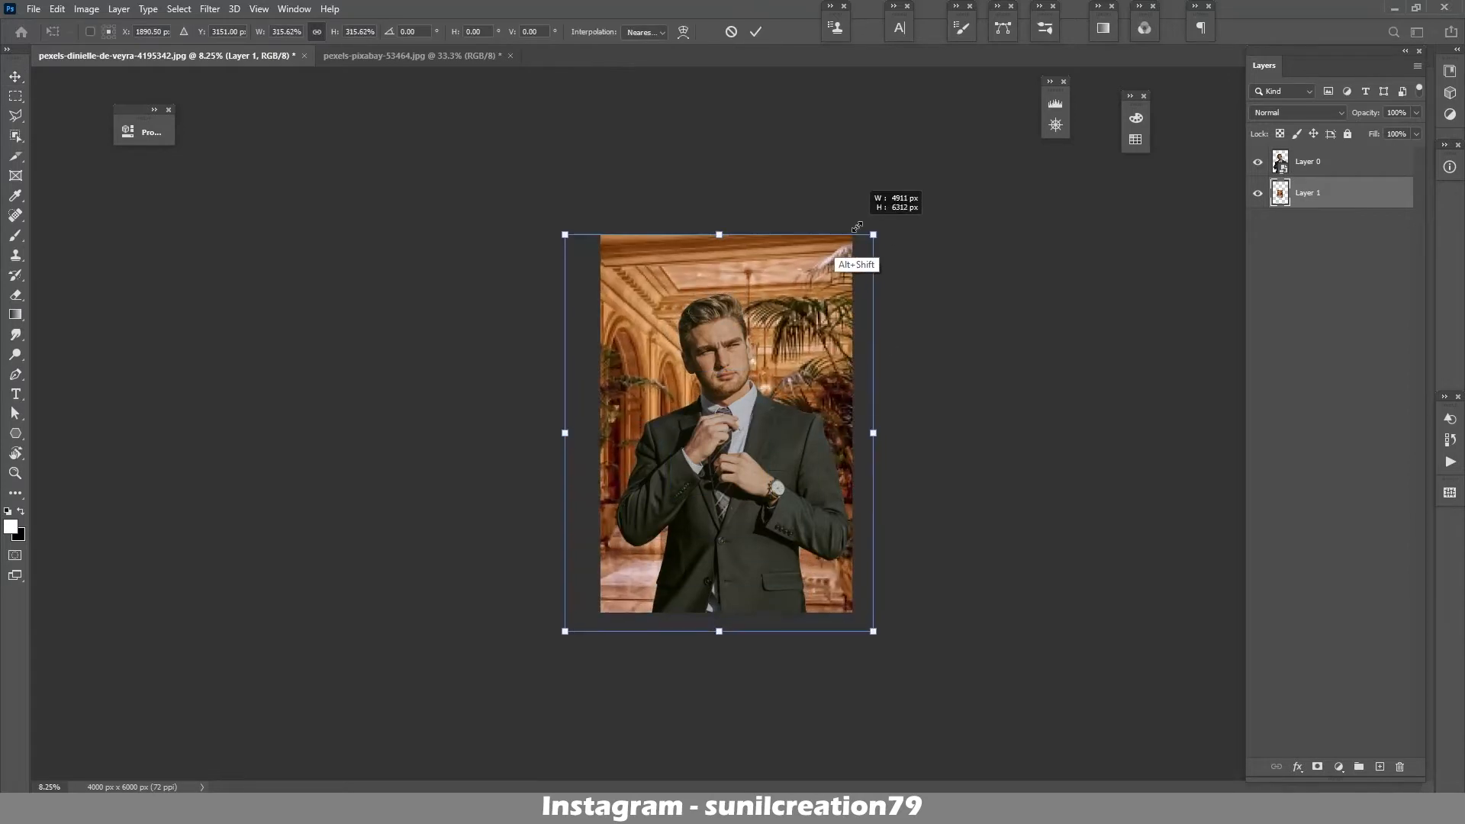
left_click_drag(806, 306, 807, 288)
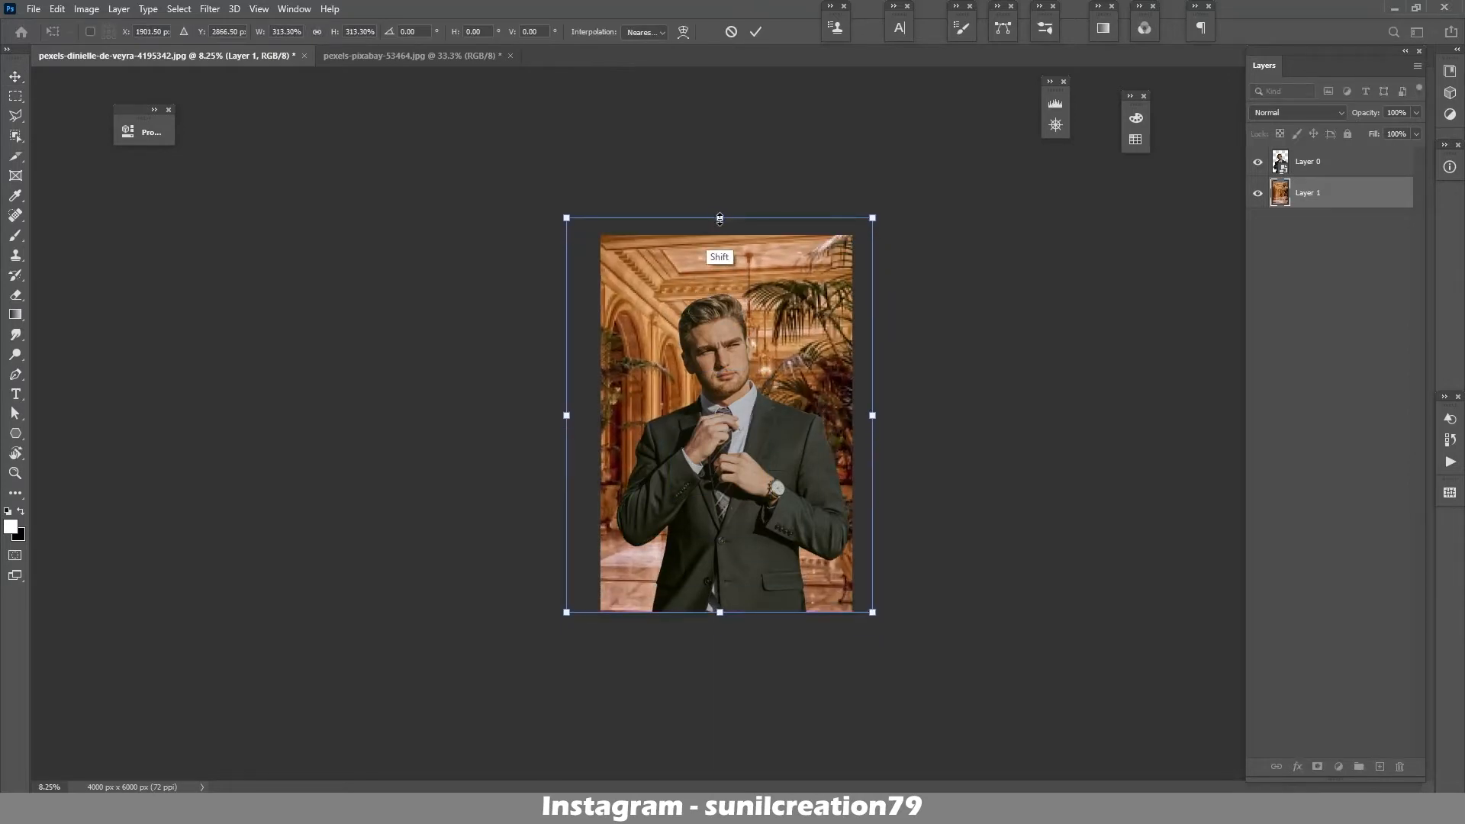
left_click_drag(720, 219, 726, 261)
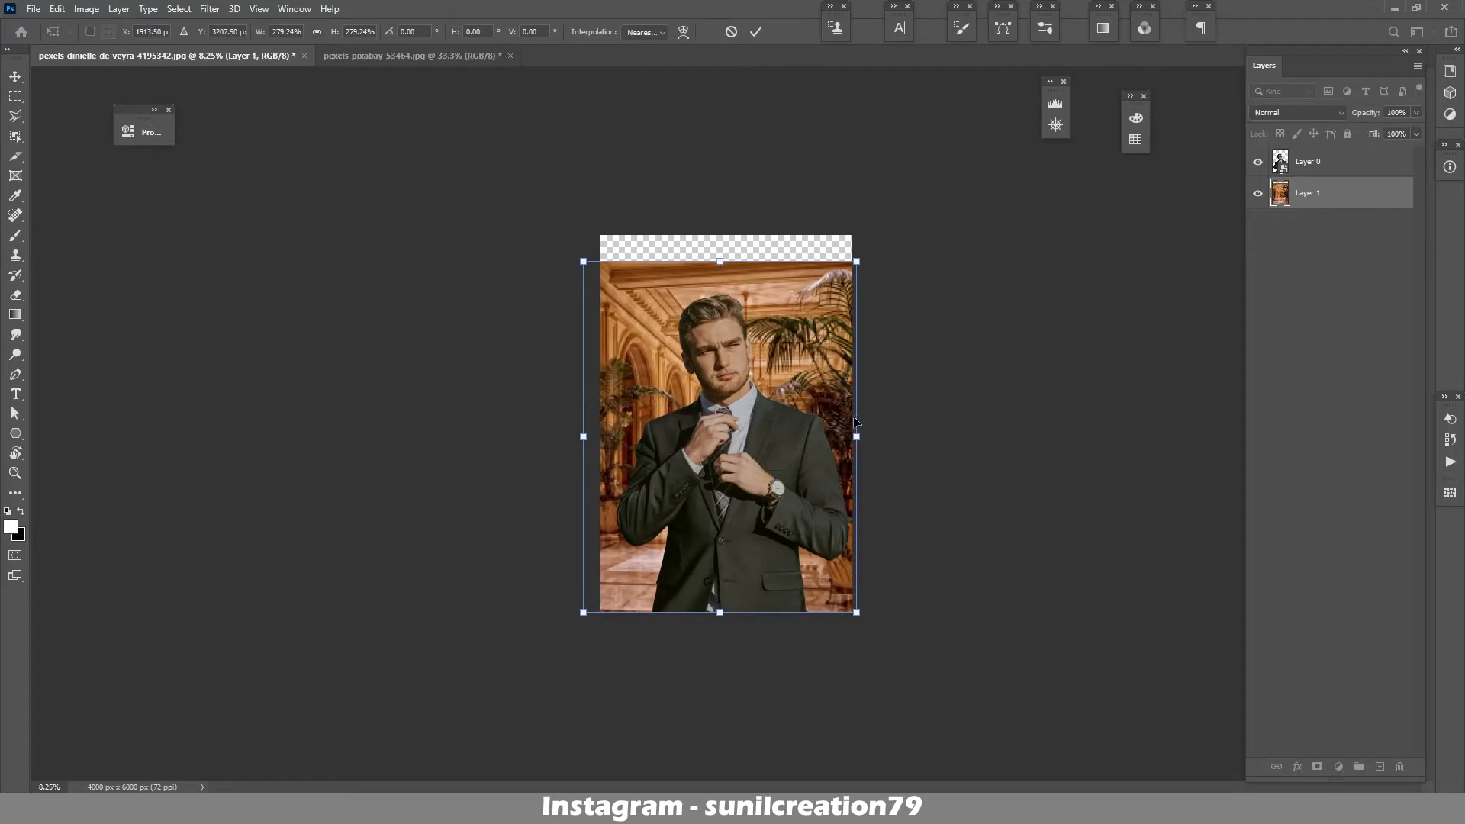
key("Return")
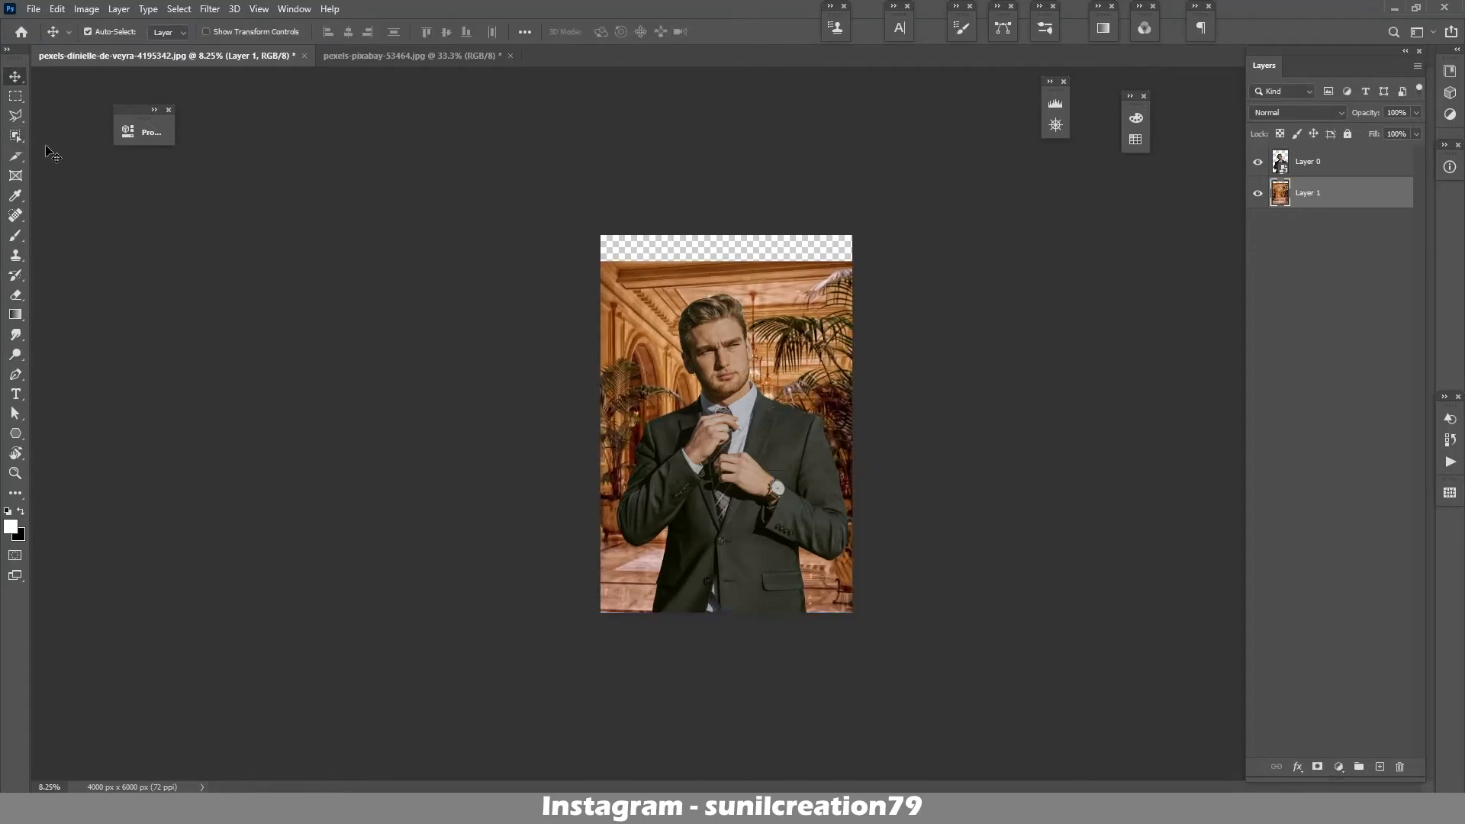
- Try cropping the canvas at a 4:5 ratio with the man repositioned in the frame, and undo the changes
key("c")
left_click_drag(730, 438, 734, 404)
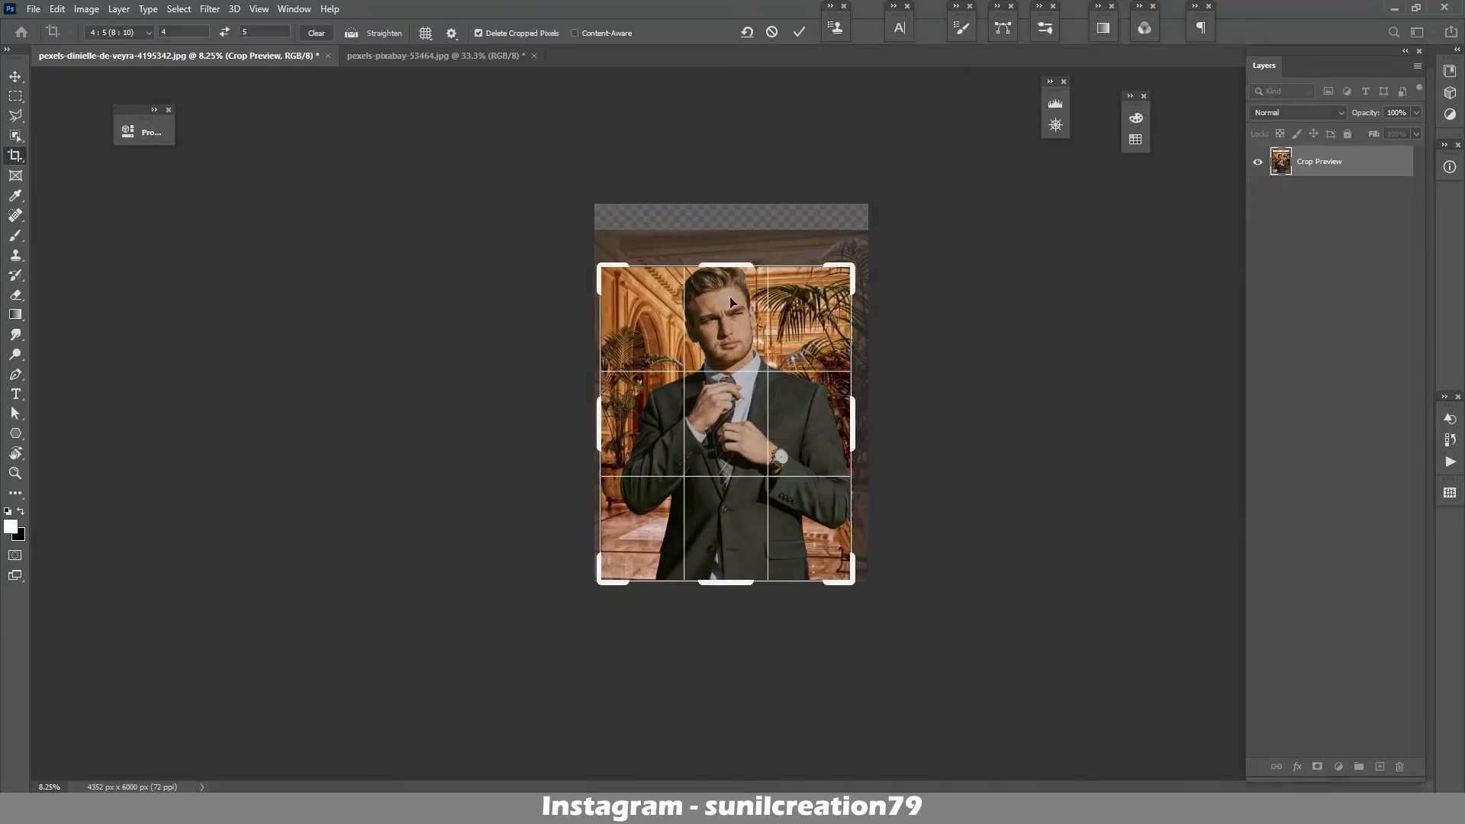
left_click_drag(727, 266, 730, 234)
key("ctrl+z")
key("ctrl+z")
key("ctrl+z")
key("ctrl+z")
key("ctrl+z")
key("ctrl+z")
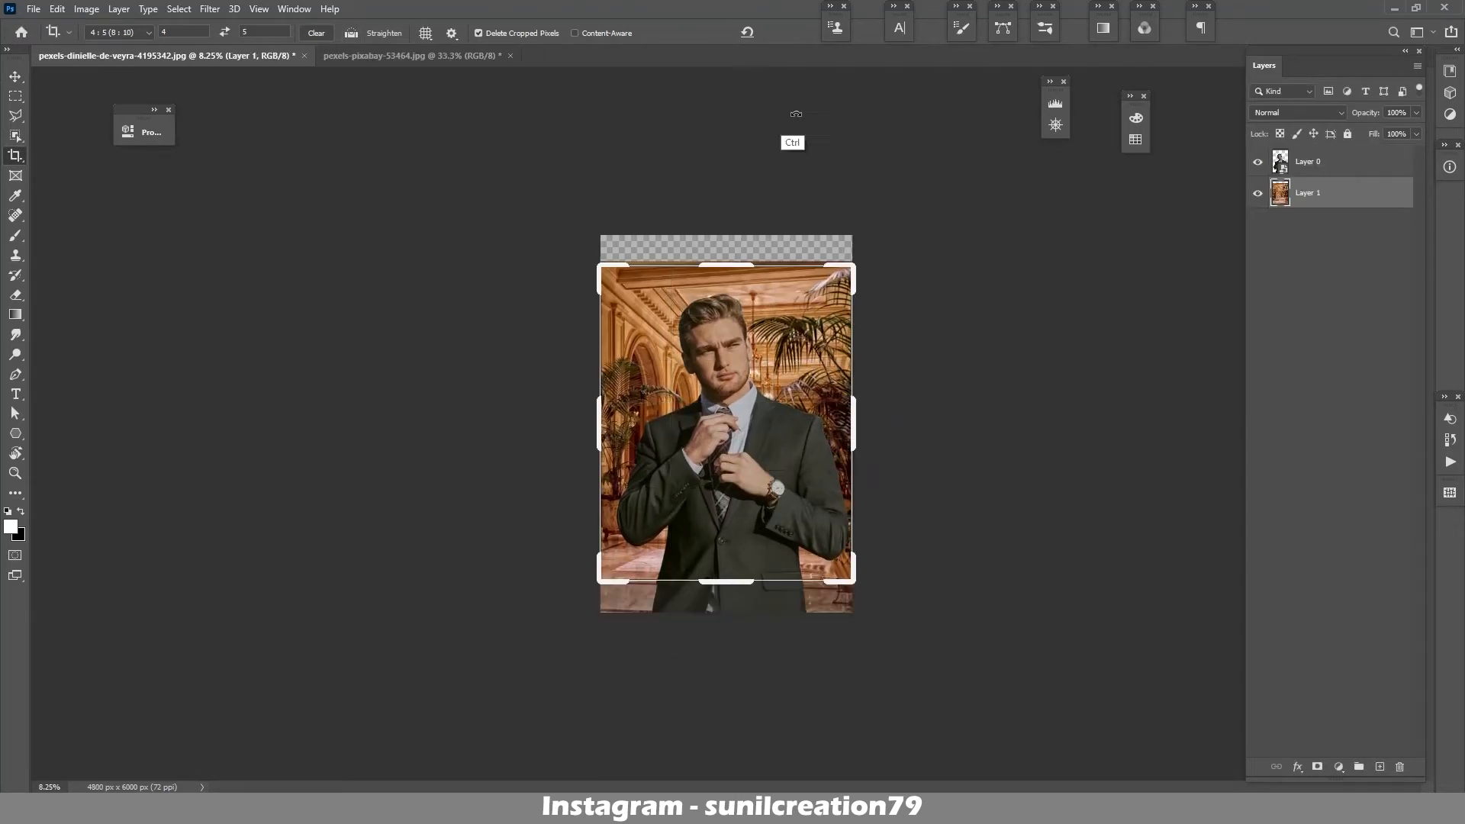
- Try cropping the canvas to 4000 x 5000 px at a 4:5 ratio, and undo the crop
left_click(723, 480)
key("Return")
key("Return")
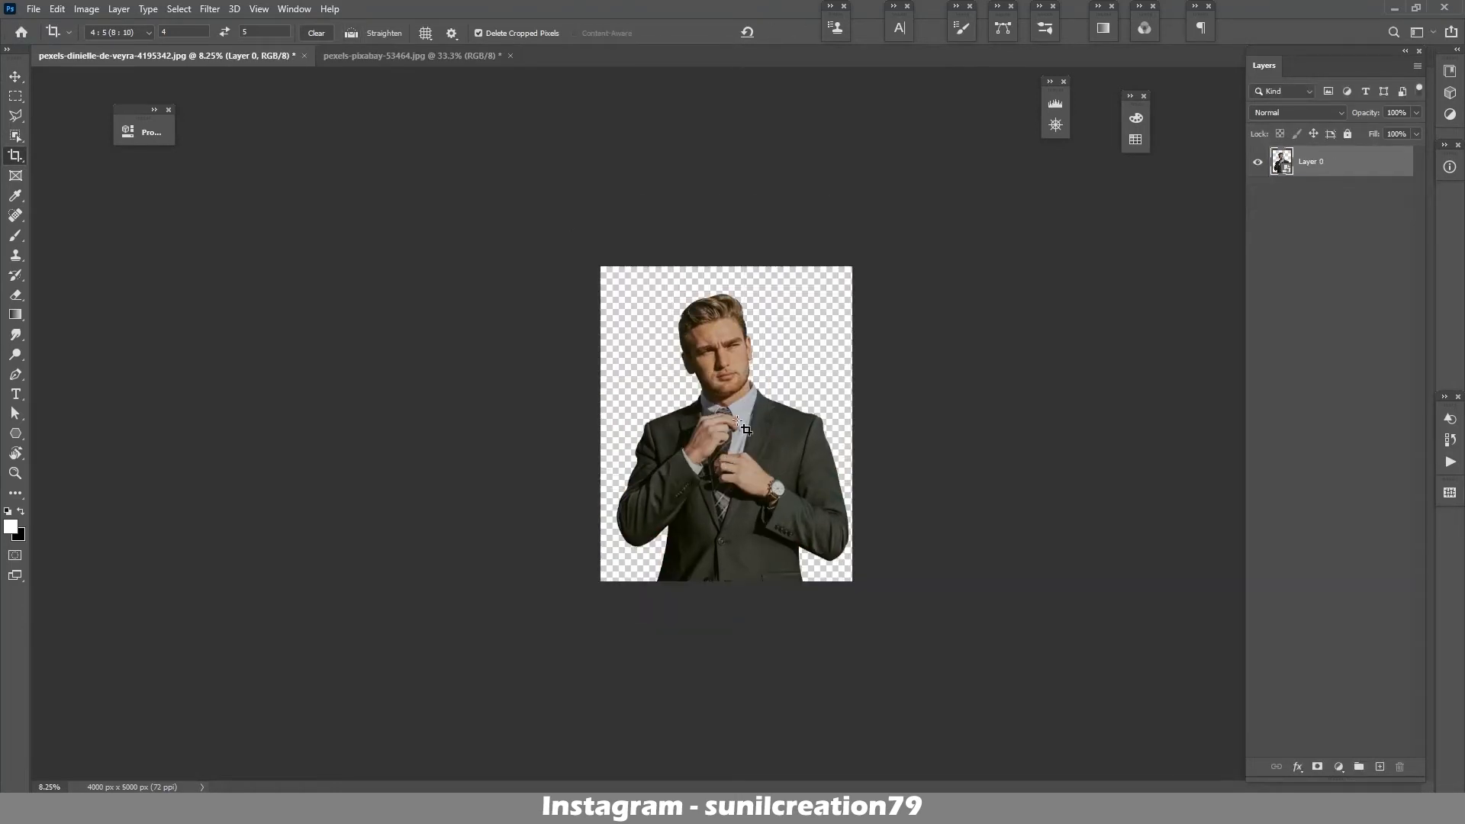
key("ctrl+z")
- Crop the canvas at a 4:5 ratio to 4412 x 5514 px, keeping the man's whole figure in the frame
left_click(725, 434)
left_click(725, 433)
mouse_move(725, 433)
left_mouse_down()
mouse_move(729, 402)
mouse_move(731, 441)
left_mouse_up()
left_click_drag(738, 269, 727, 253)
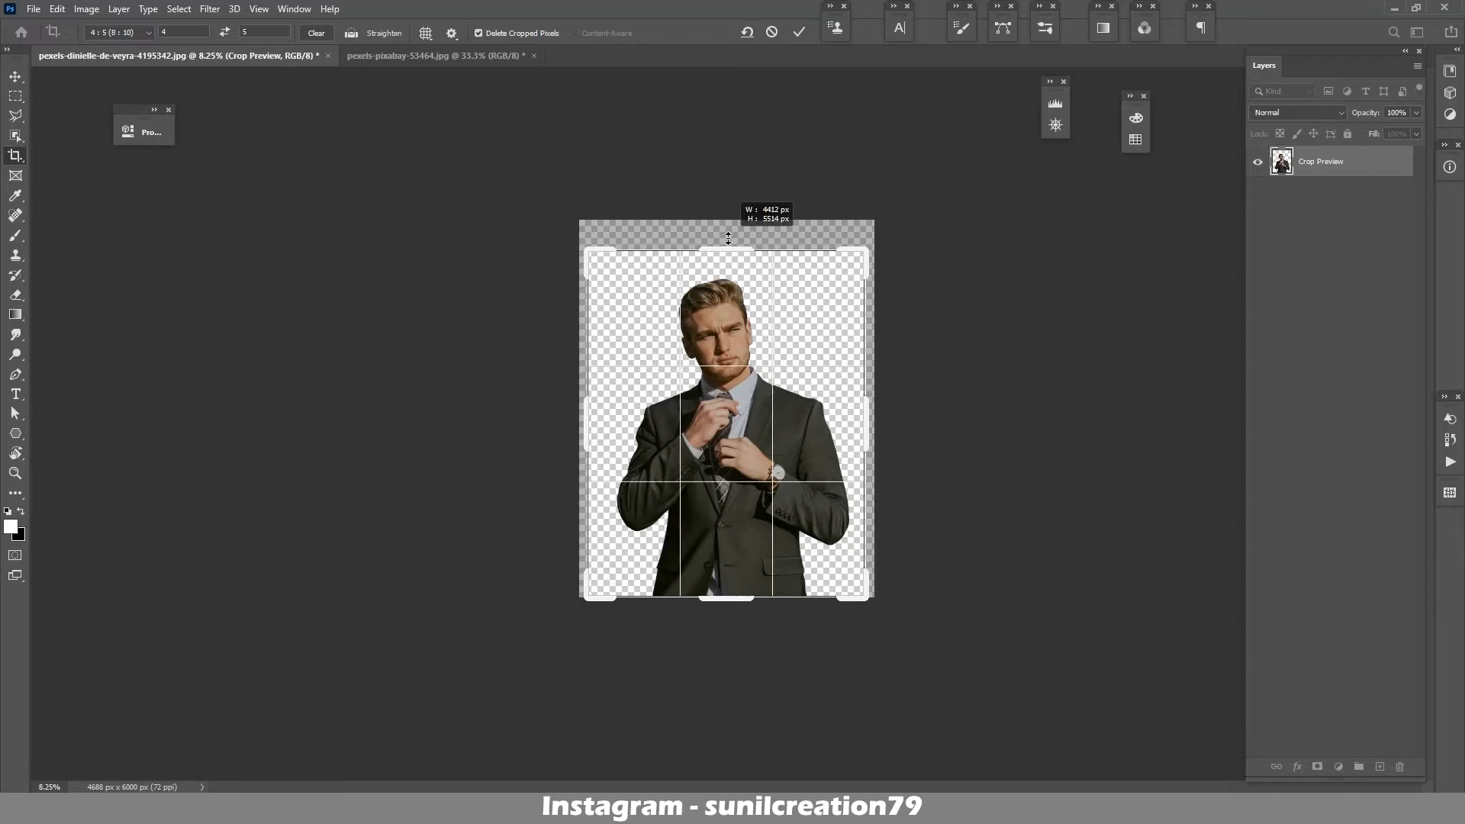
left_click(799, 33)
- Bring the pexels-pixabay-53464.jpg interior photo into the portrait document and move its layer below Layer 0
left_click(366, 59)
left_click(232, 58)
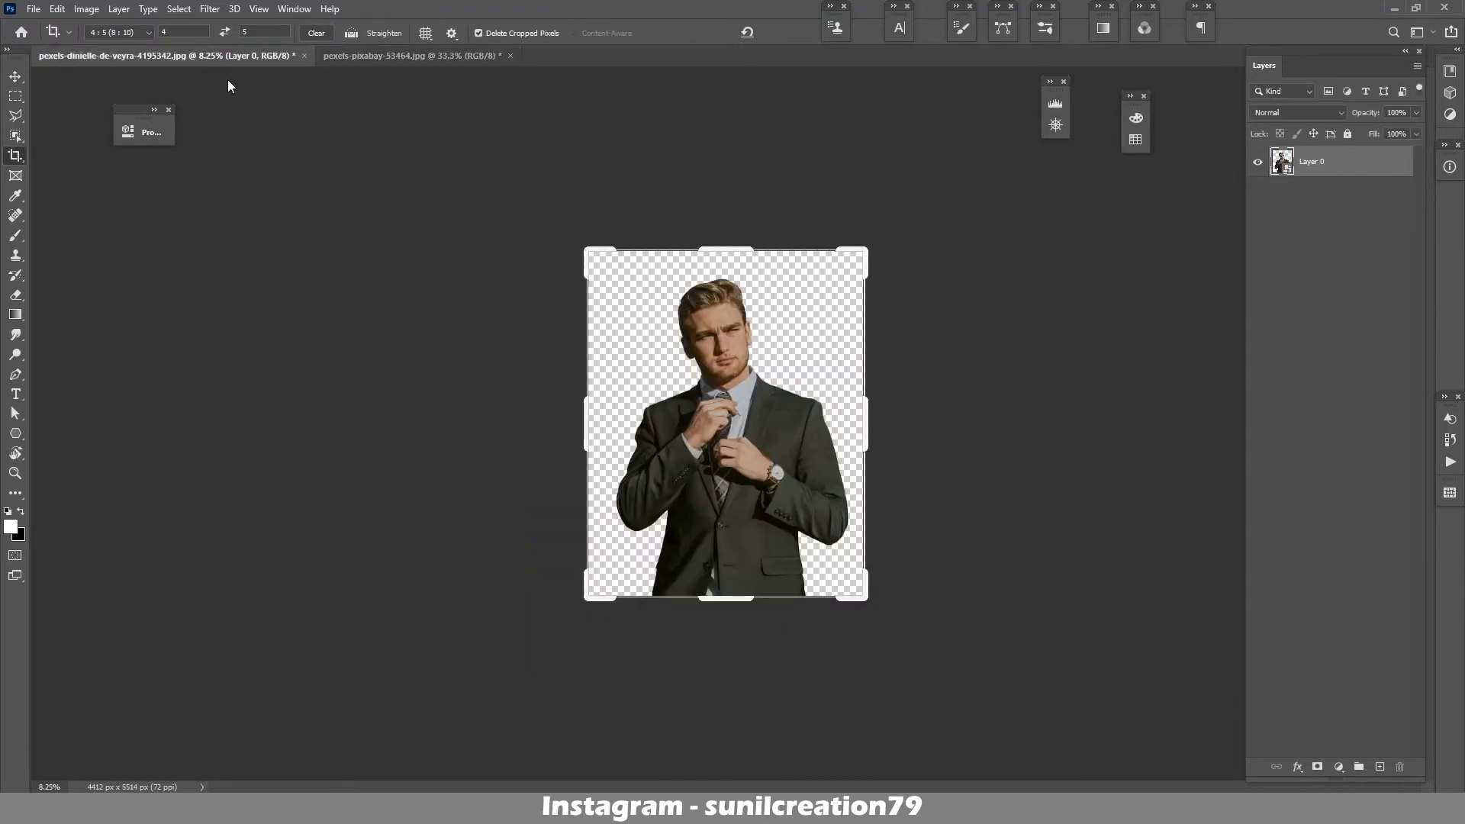
left_click(374, 57)
left_click(19, 77)
left_click_drag(1324, 166, 1343, 207)
- Scale and position the interior photo so it fills the whole canvas behind the man
key("ctrl+t")
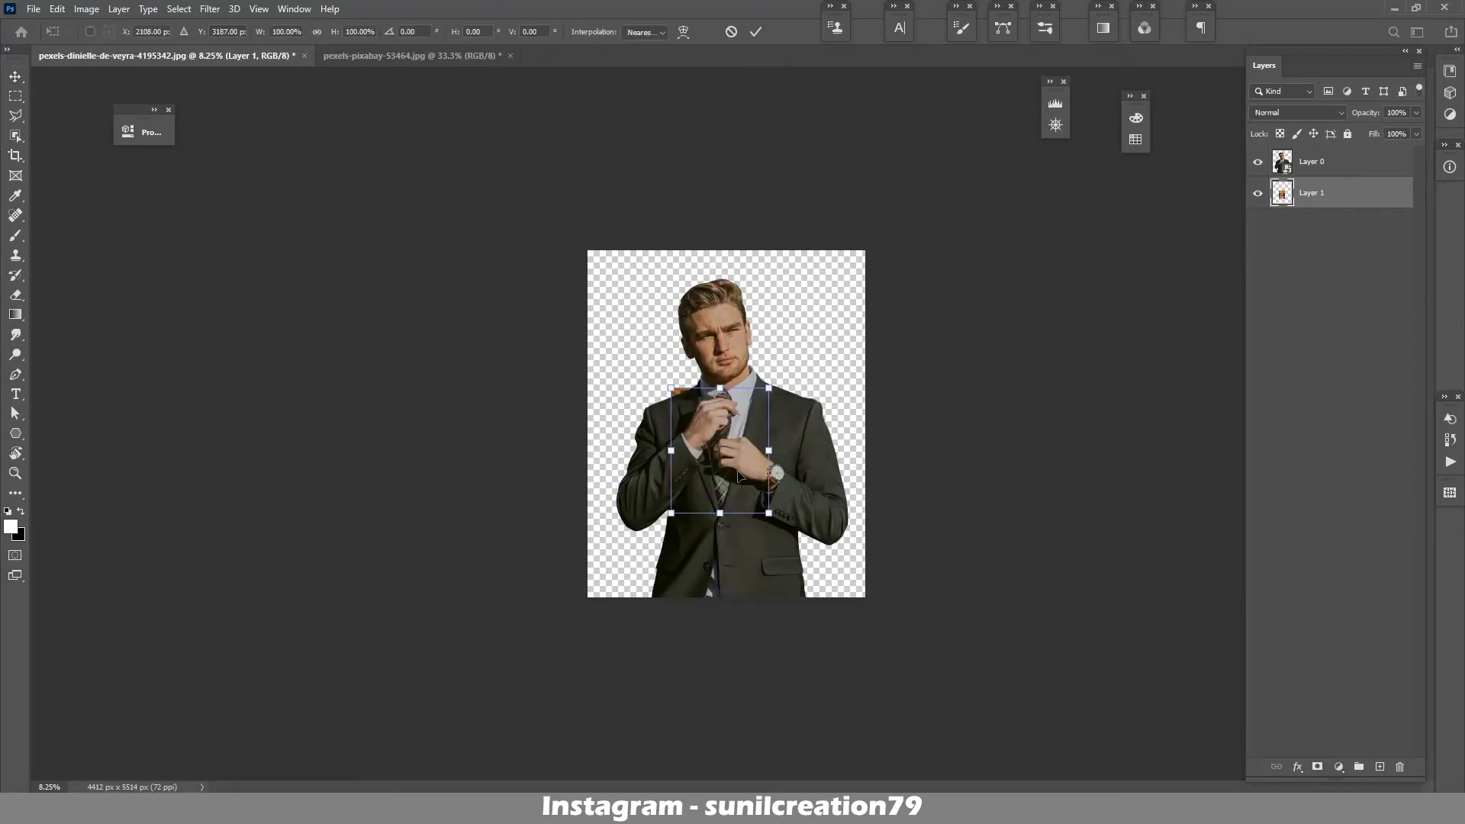
left_click_drag(719, 403, 726, 234)
key("Return")
- Duplicate the interior background layer, Layer 1
key("z")
key("ctrl+0")
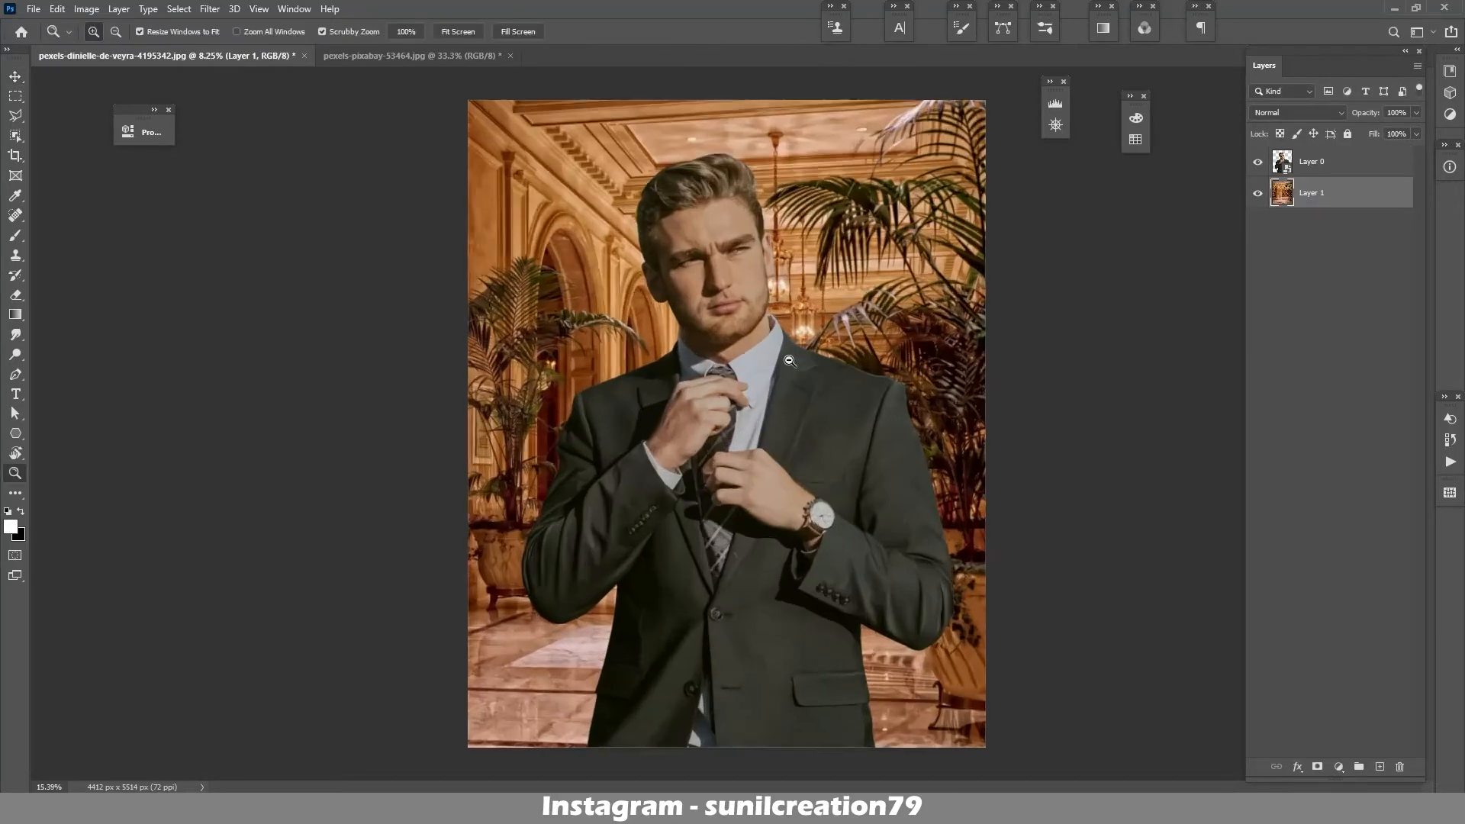
left_click_drag(843, 368, 827, 369)
key("v")
left_click(1328, 163)
left_click_drag(1332, 194, 1379, 766)
- Add a solid colour fill of 808080 above Layer 0 and set its blend mode to Luminosity
left_click(1314, 164)
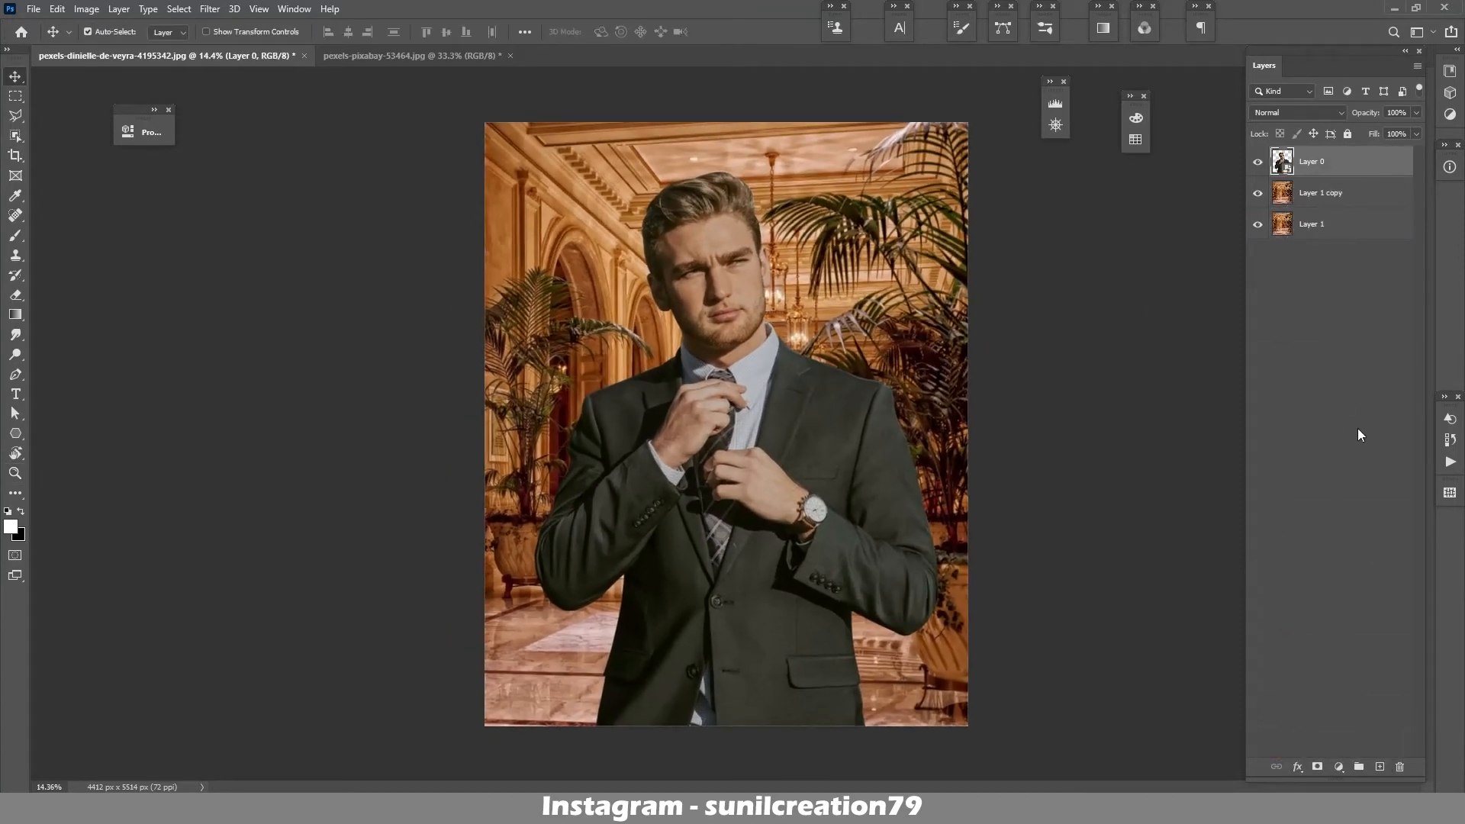
left_click(1339, 767)
left_click(1366, 498)
type("808080")
left_click(486, 214)
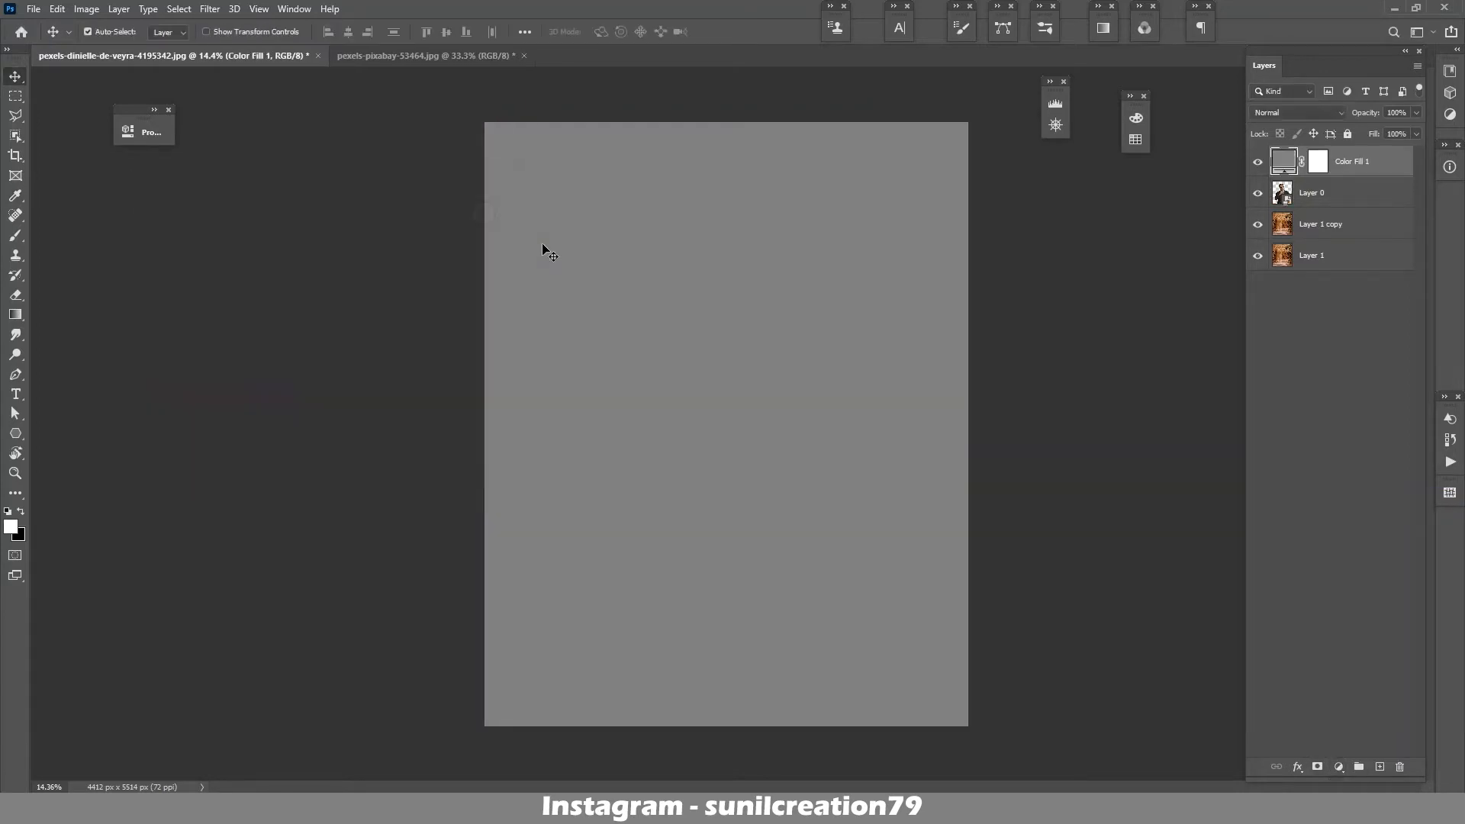
left_click(1297, 112)
left_click(1306, 424)
- Add a Curves adjustment above Layer 0 and clip it to that layer
left_click(1327, 193)
left_click(1339, 767)
left_click(1358, 569)
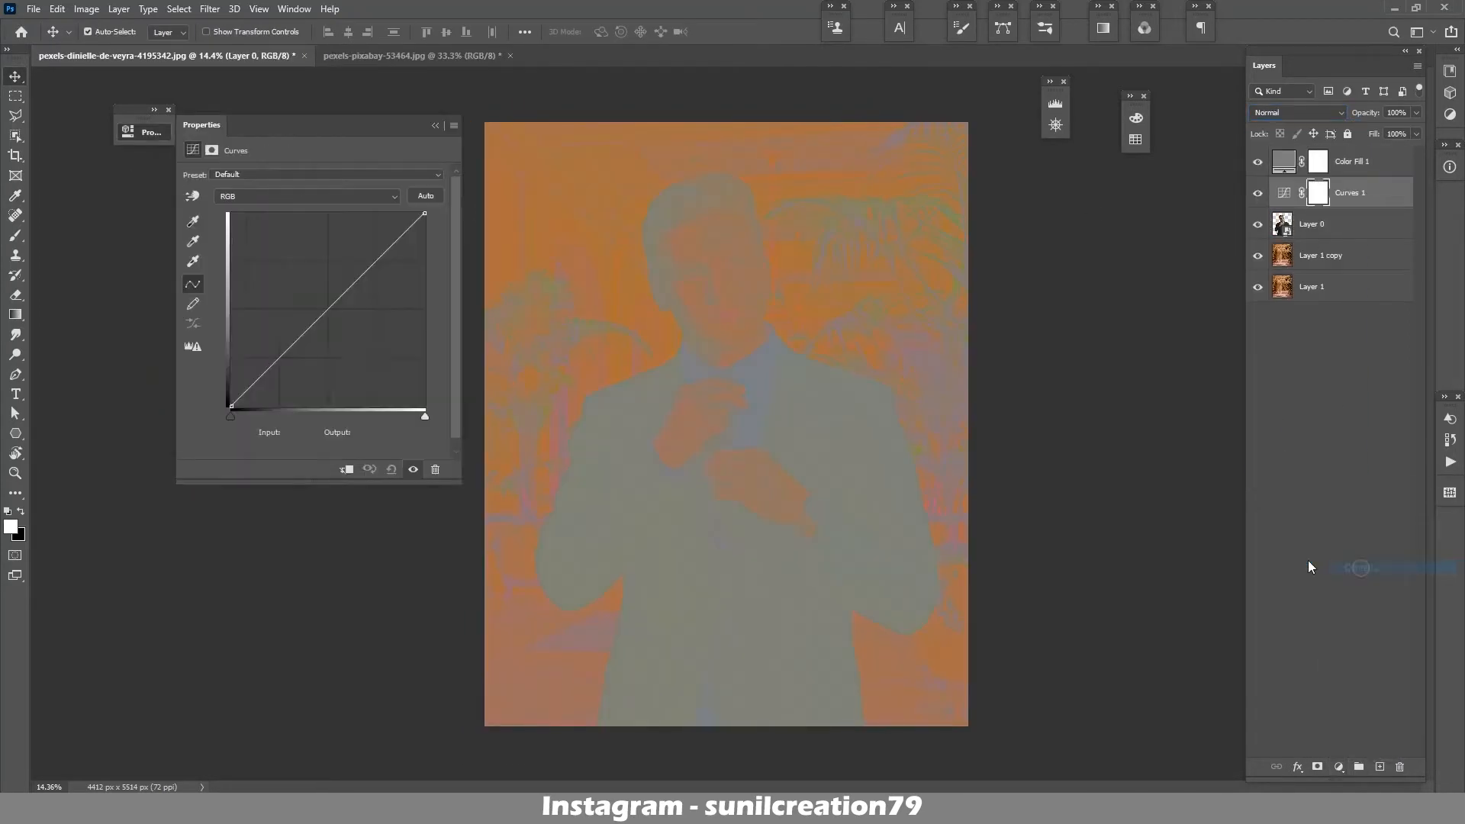
left_click(346, 469)
- Adjust the red channel's curve, raising the midtones slightly and setting a highlight point at input 199 to output 190
left_click(307, 197)
left_click(305, 222)
left_click(341, 315)
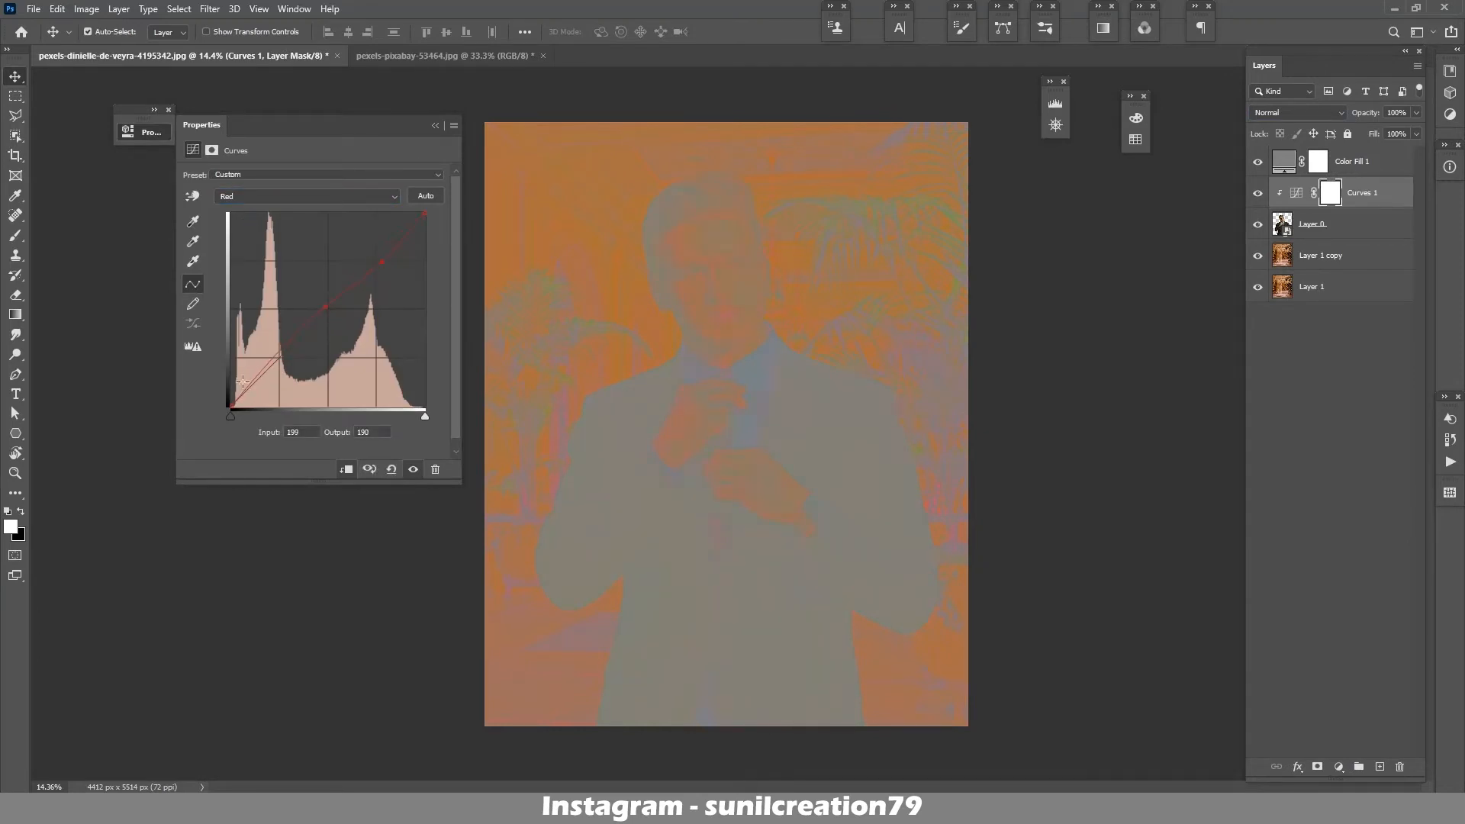
- Adjust the green channel's curve with a slightly lowered midtone point and a slightly raised highlight point
left_click(307, 196)
left_click(305, 214)
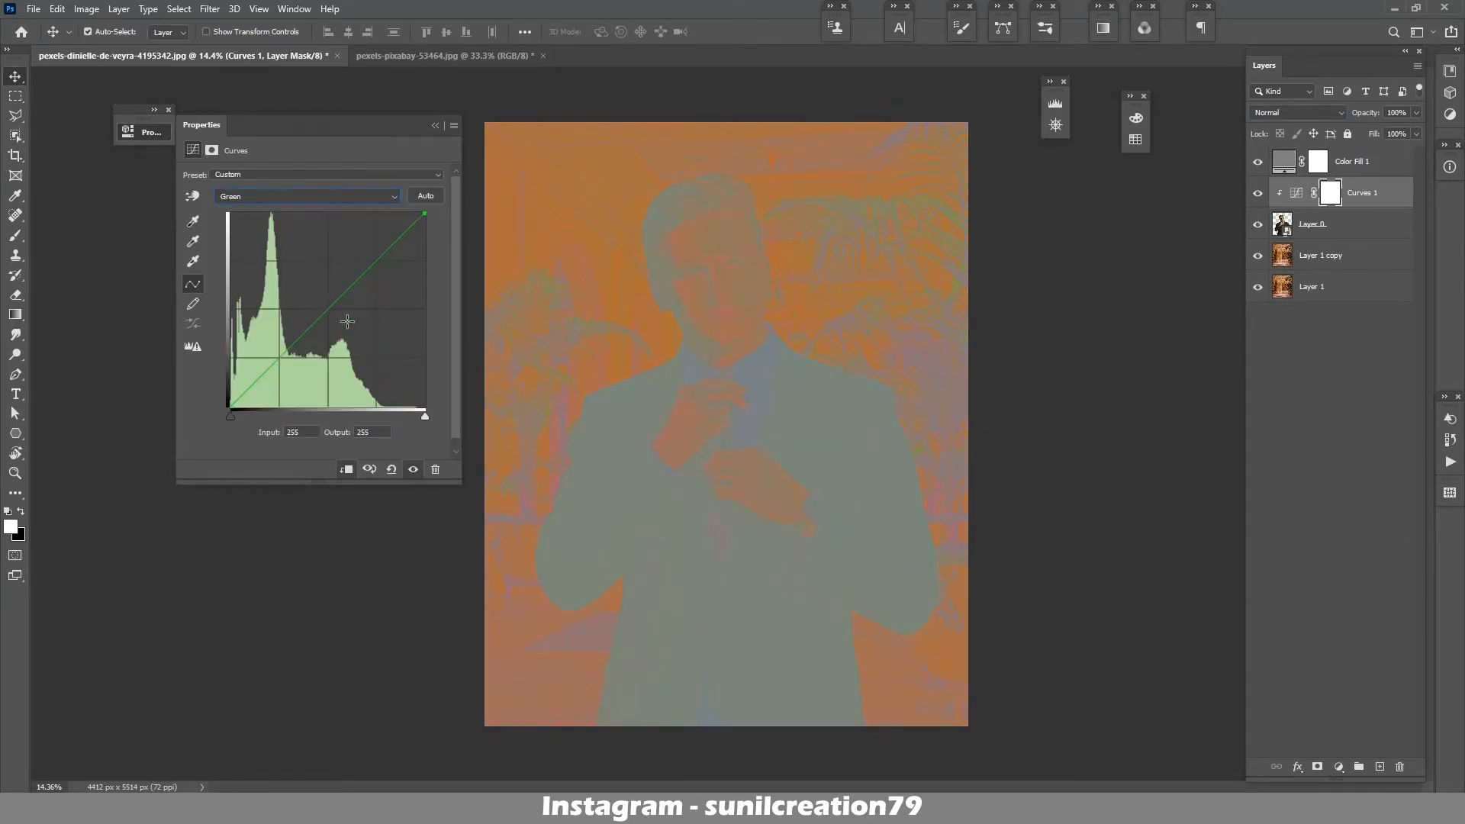
left_click_drag(347, 321, 325, 320)
left_click_drag(386, 257, 371, 259)
- Set a blue channel curve point at input 137 to output 114, add a highlight point, and close the curve settings
left_click(305, 196)
left_click(260, 243)
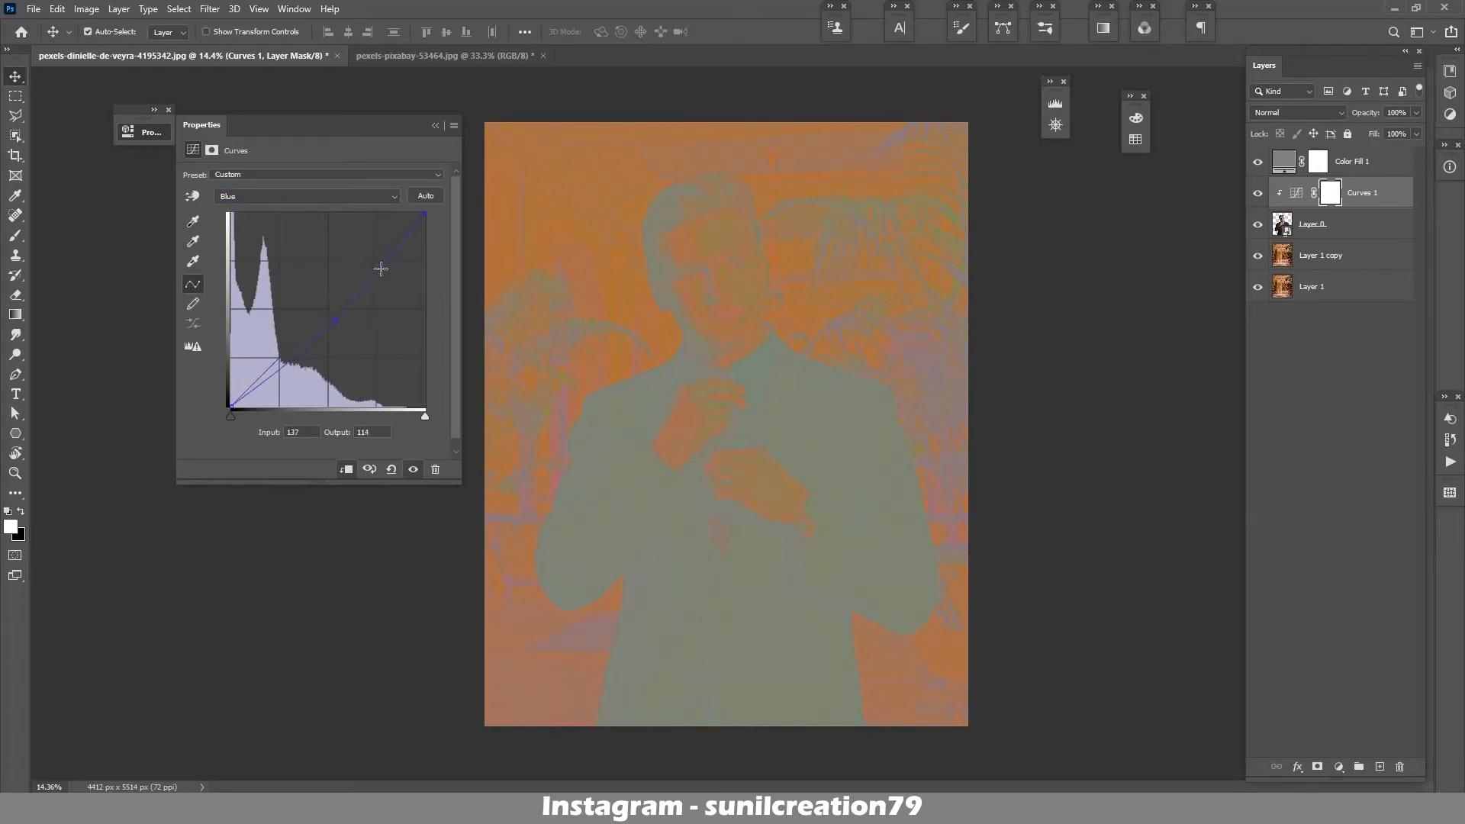
left_click_drag(380, 269, 369, 268)
left_click(434, 126)
- Hide the gray colour fill layer and add a Black & White adjustment with default settings at the top of the layer stack
left_click(1257, 161)
left_click_drag(1349, 175, 1389, 705)
left_click_drag(1353, 280, 1324, 155)
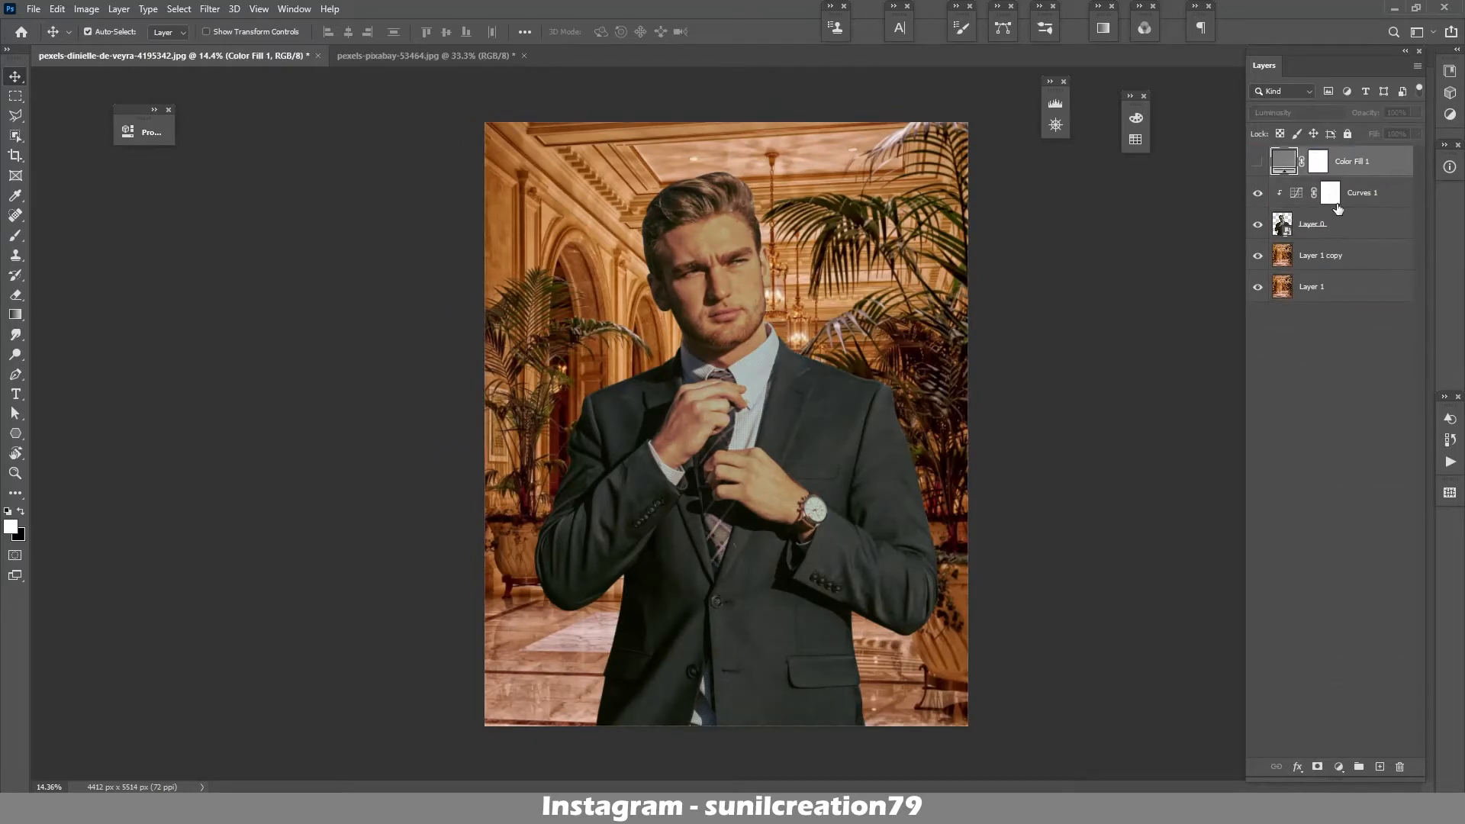
left_click(1340, 768)
left_click(1354, 645)
left_click(434, 128)
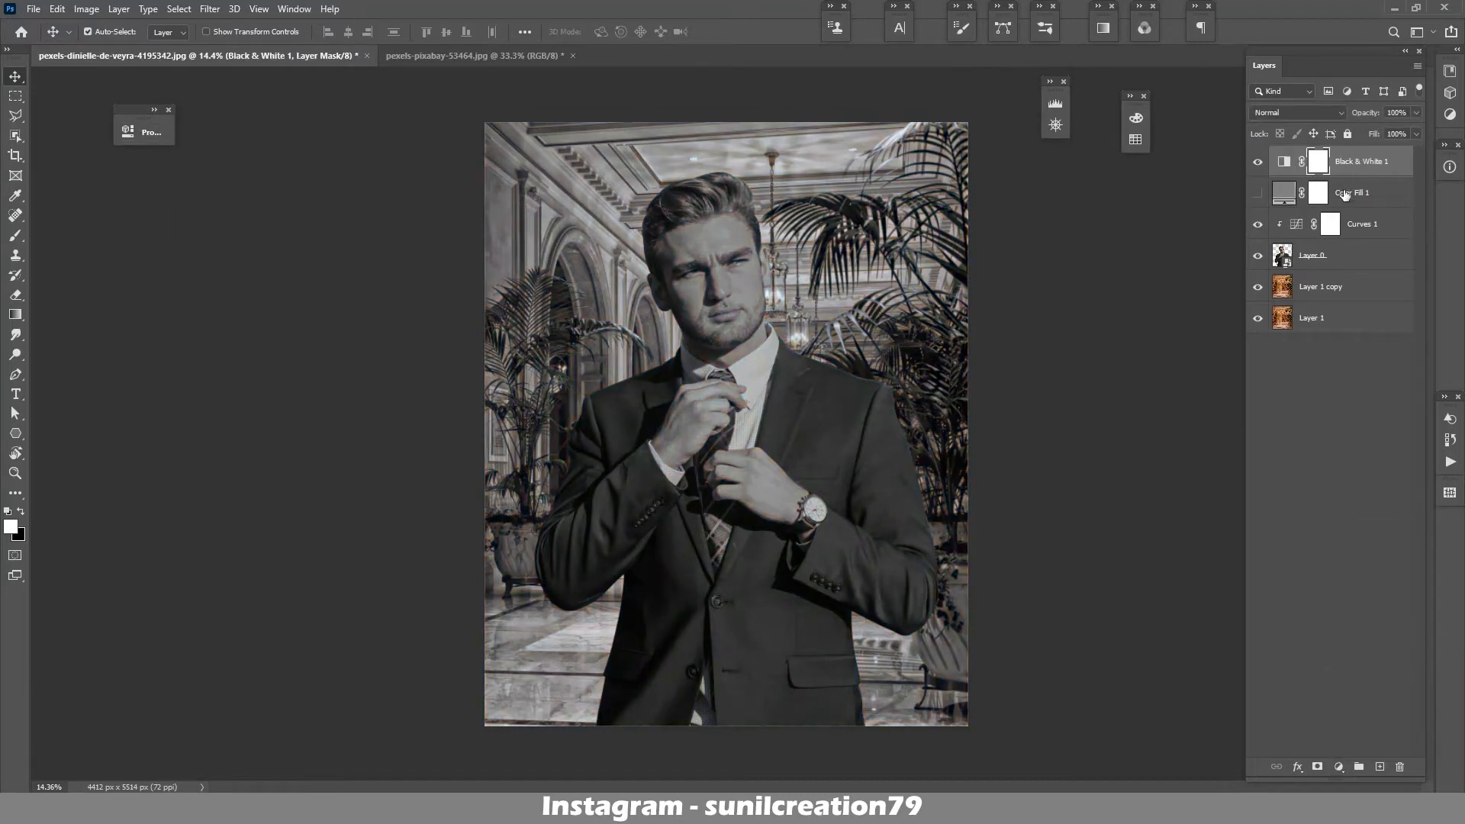
- Add a second Curves adjustment above Curves 1, clipped to the man's layer
left_click(1361, 224)
left_click(1341, 768)
left_click(1354, 574)
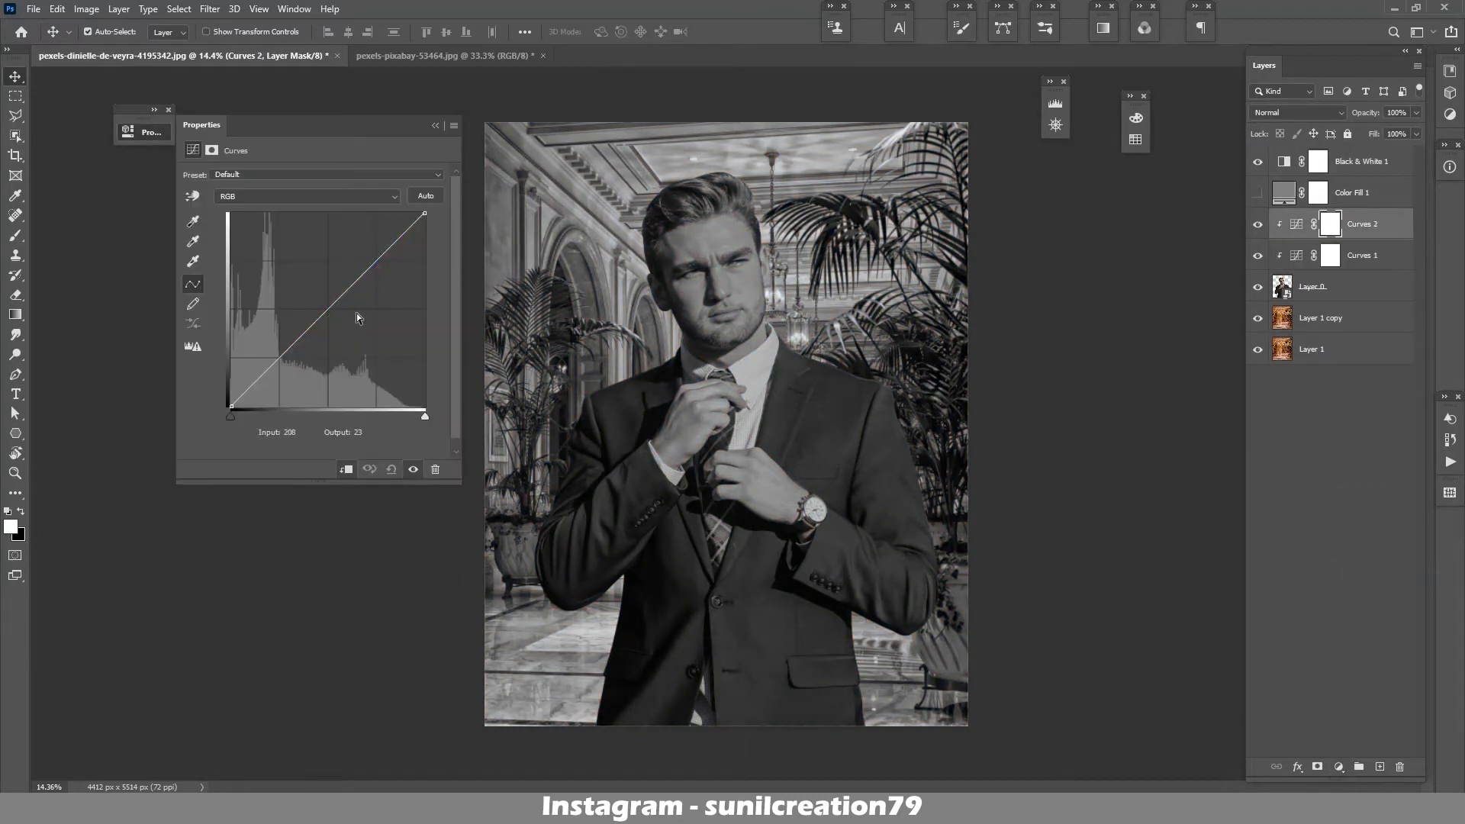
- Raise the midtones slightly on the Curves 2 adjustment, close its settings, and hide the Black & White layer
left_click_drag(329, 308, 319, 300)
left_click(434, 125)
left_click(1257, 161)
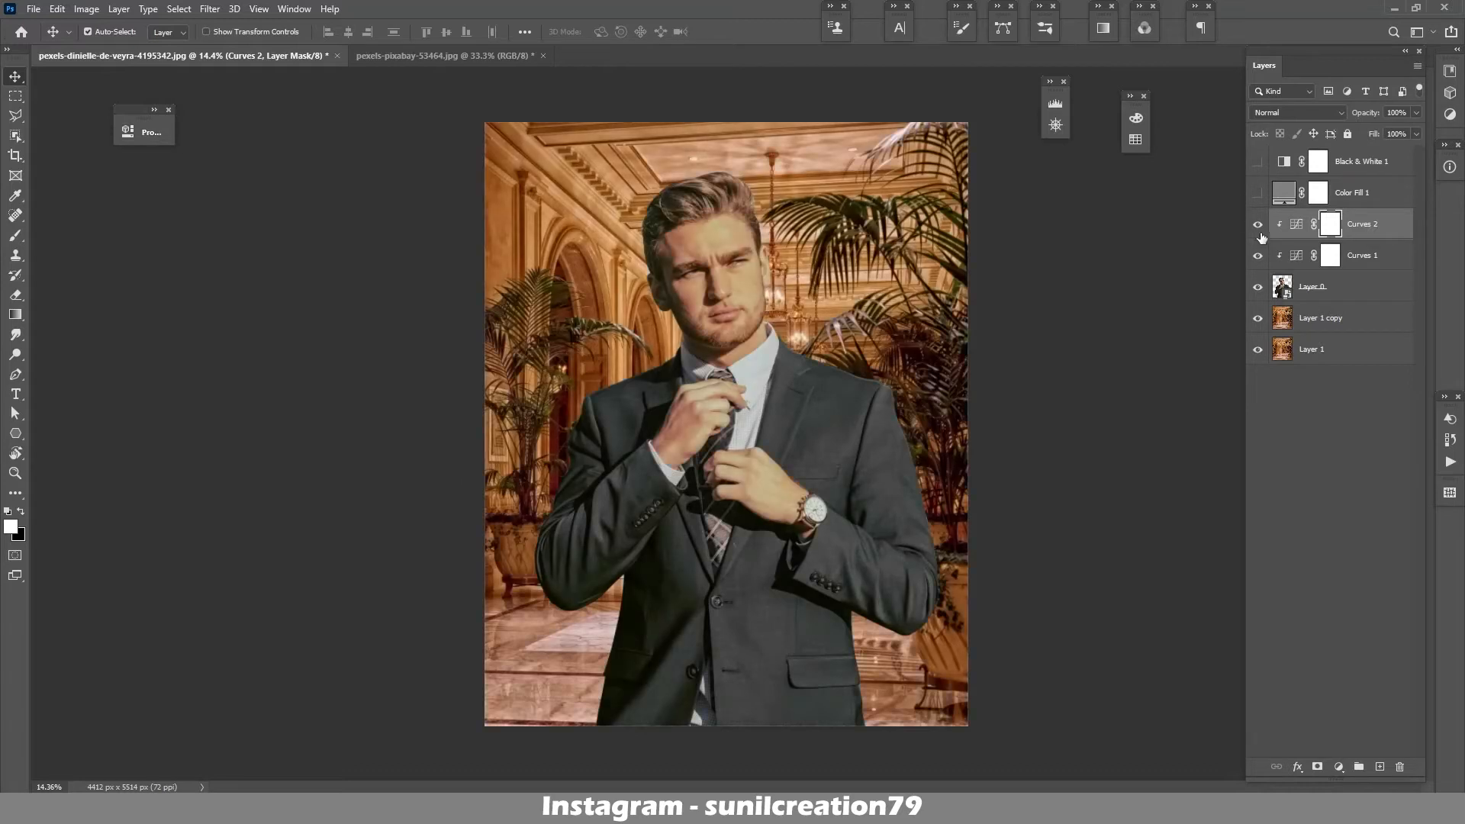
- Compare the man with and without the Curves 2 adjustment, and move Curves 2 below Curves 1
left_click(1257, 224)
left_click(1258, 224)
left_click(1257, 224)
left_click(1258, 224)
left_click_drag(1342, 225, 1343, 280)
- Apply a Gaussian Blur with a 19.3-pixel radius to Layer 1 copy and compare the background with and without it
left_click(1320, 318)
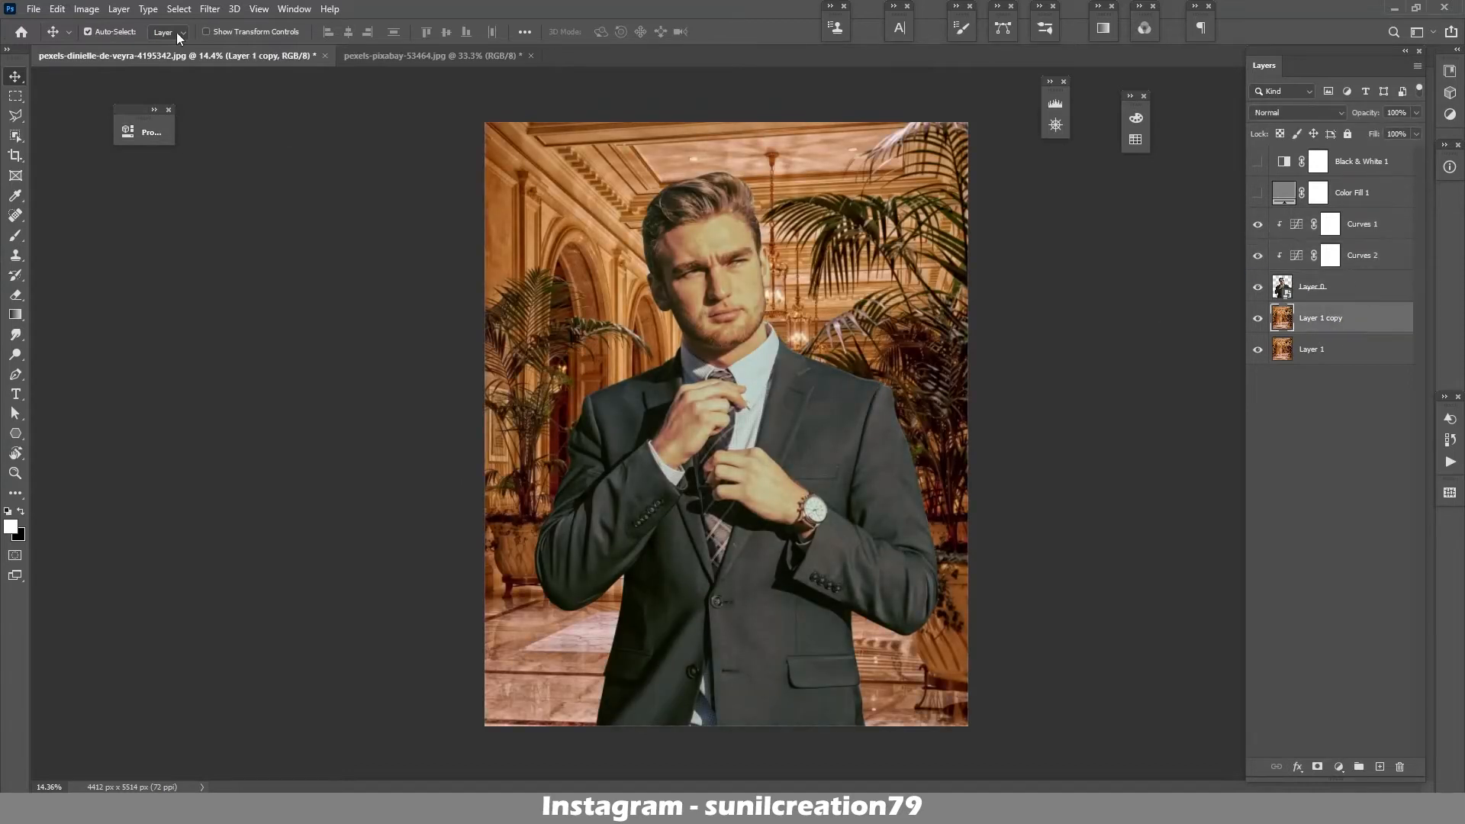
left_click(210, 8)
mouse_move(229, 180)
left_click(431, 254)
mouse_move(1106, 452)
left_mouse_down()
mouse_move(1126, 455)
mouse_move(1096, 460)
mouse_move(1109, 451)
left_mouse_up()
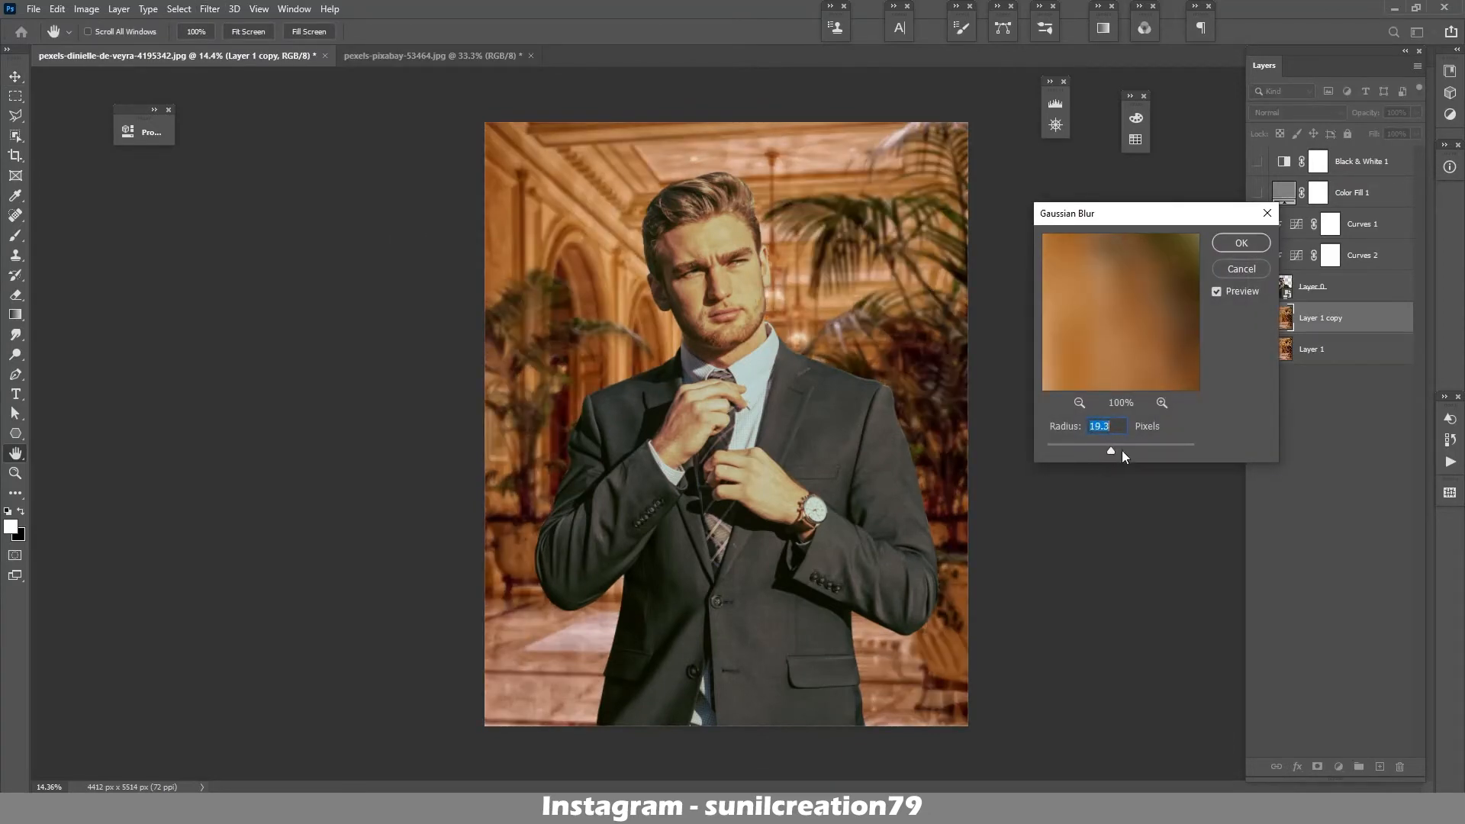
key("Return")
left_click(1258, 318)
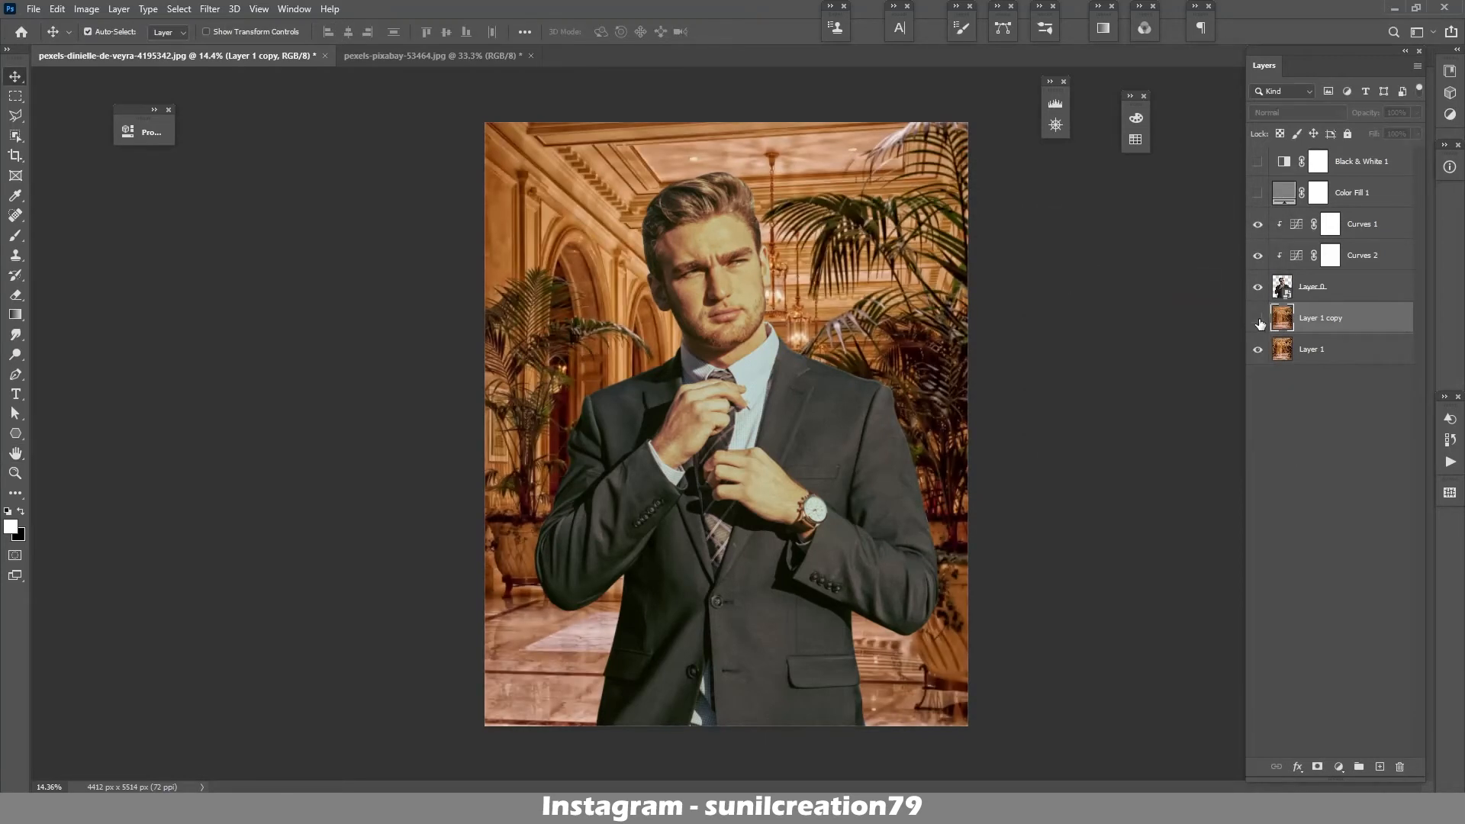
left_click(1258, 318)
left_click(1338, 220)
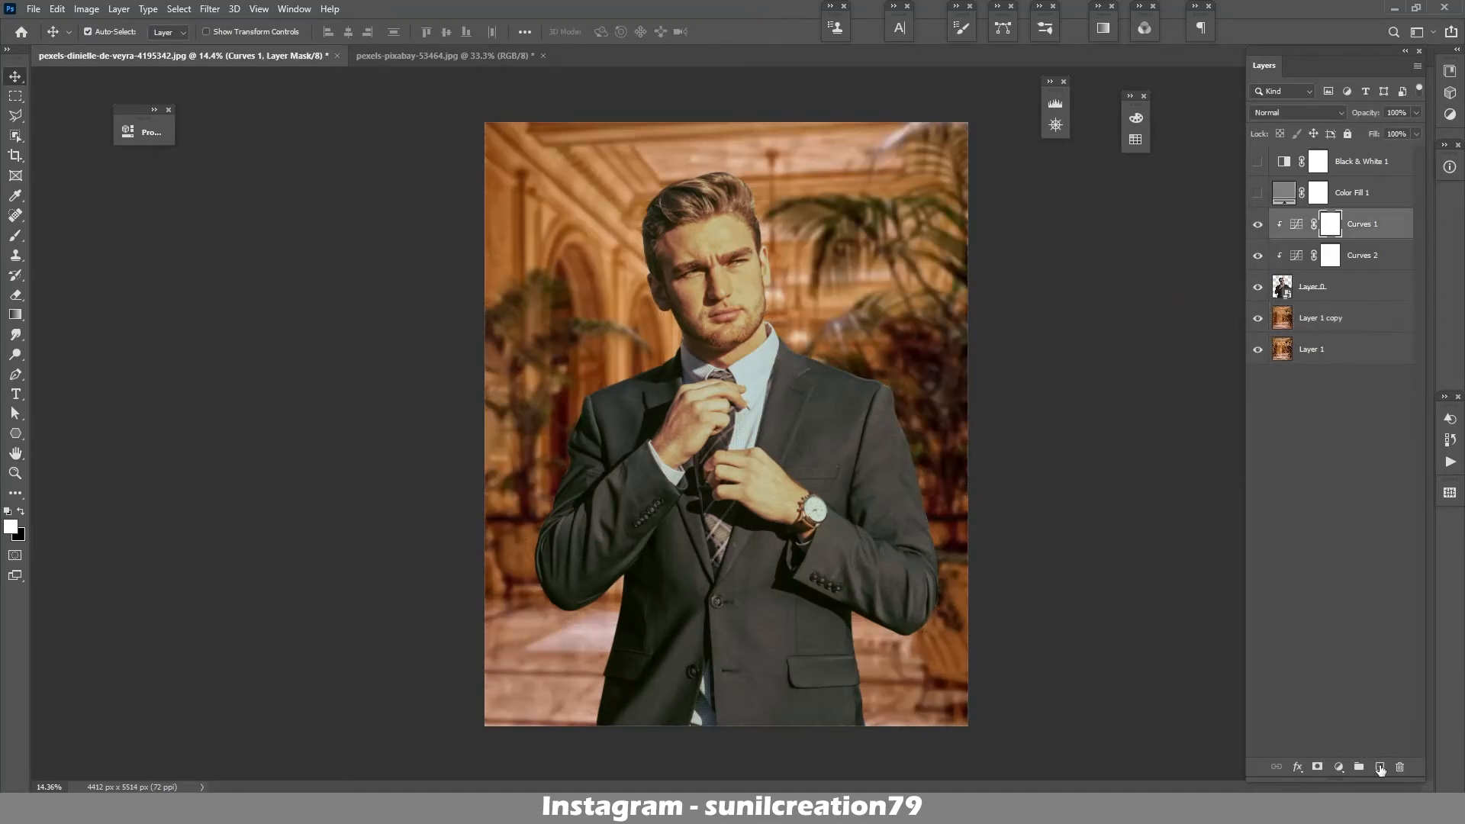
left_click(1380, 766)
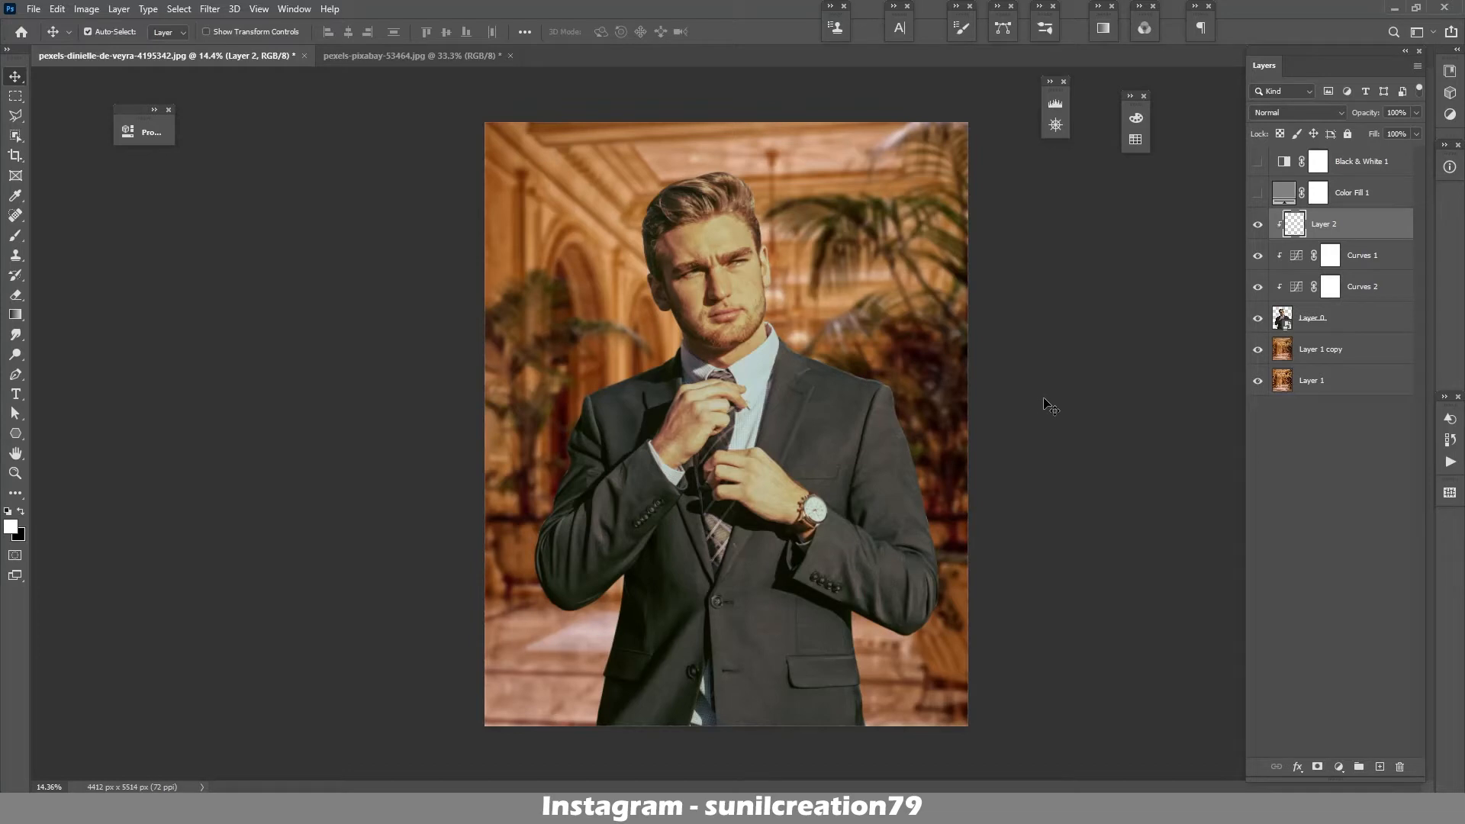
left_click_drag(1324, 223, 1400, 766)
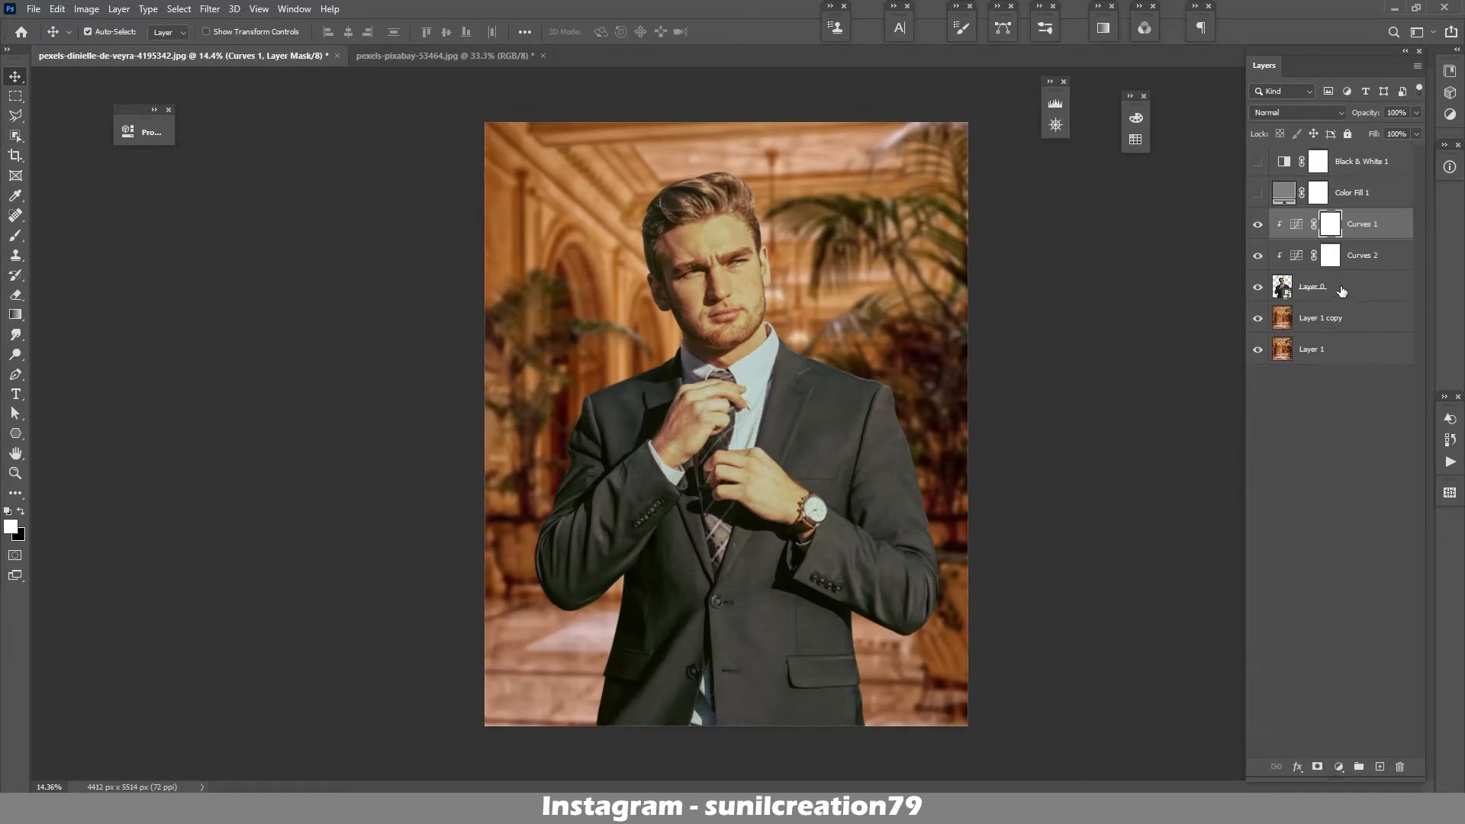
left_click(1342, 291)
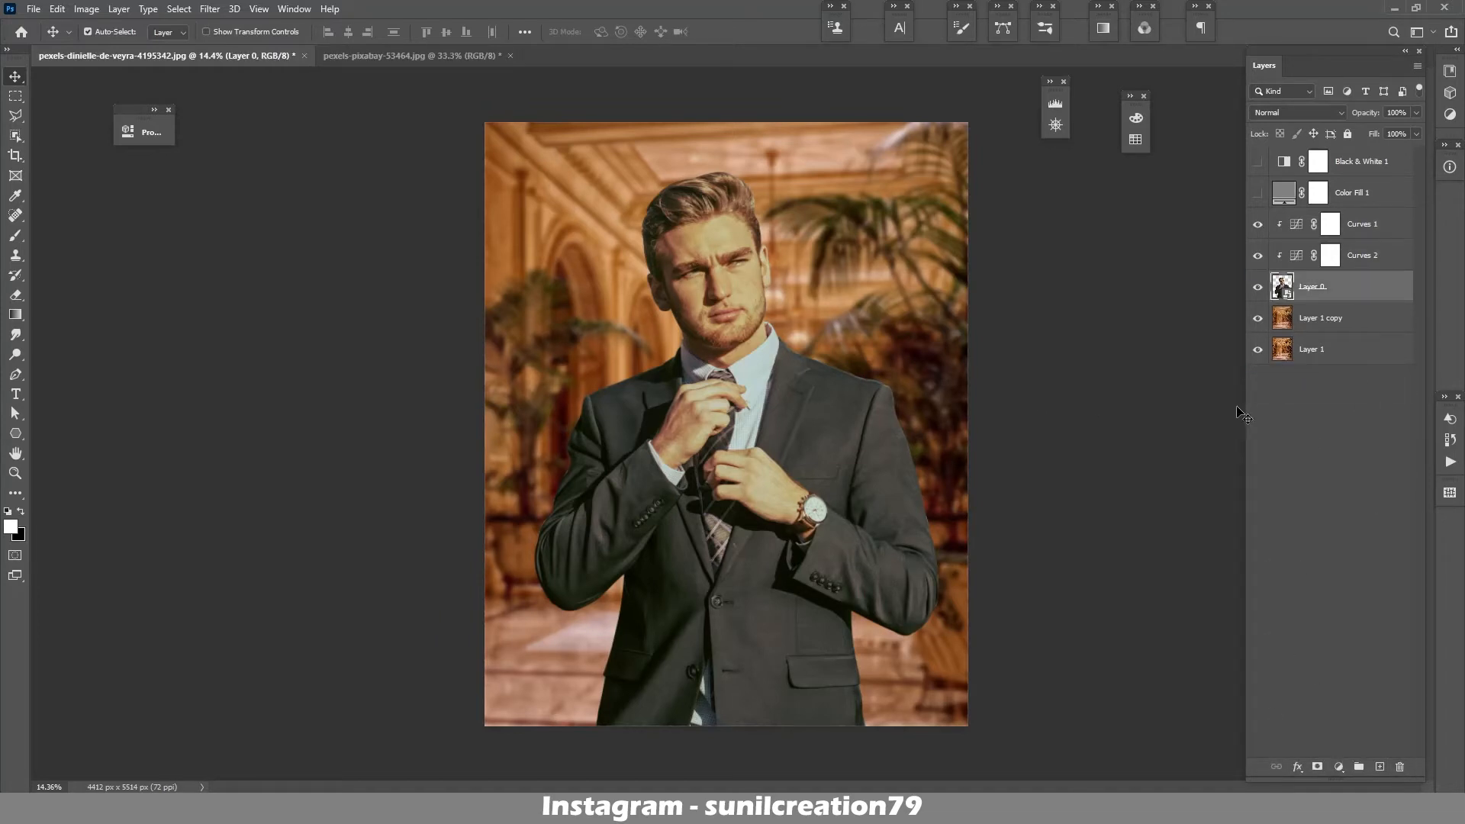
double_click(1305, 303)
key("Return")
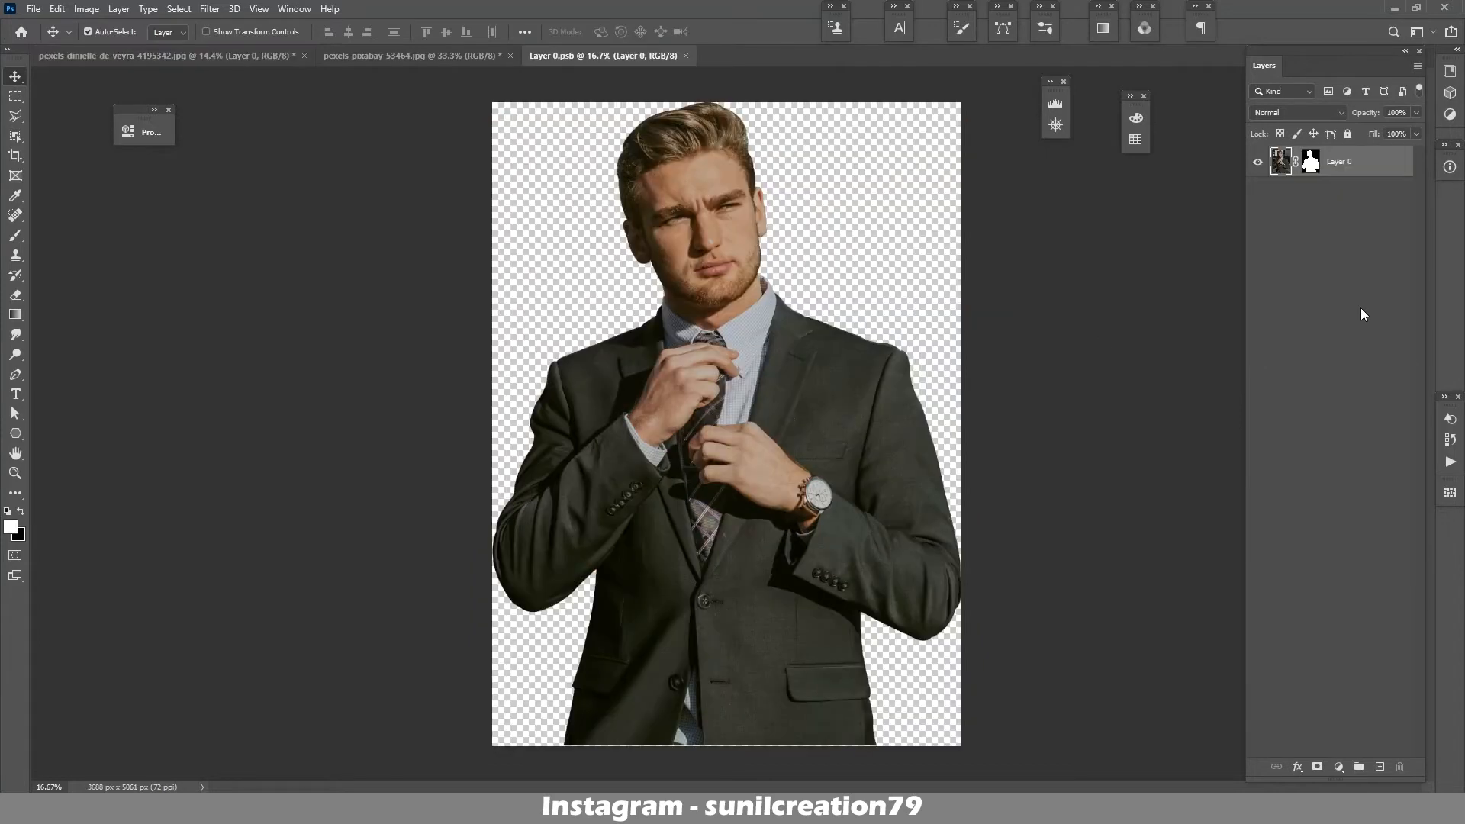
key("ctrl+w")
- Add an Inner Shadow effect to the man's layer and reduce its opacity to 42%
double_click(1353, 321)
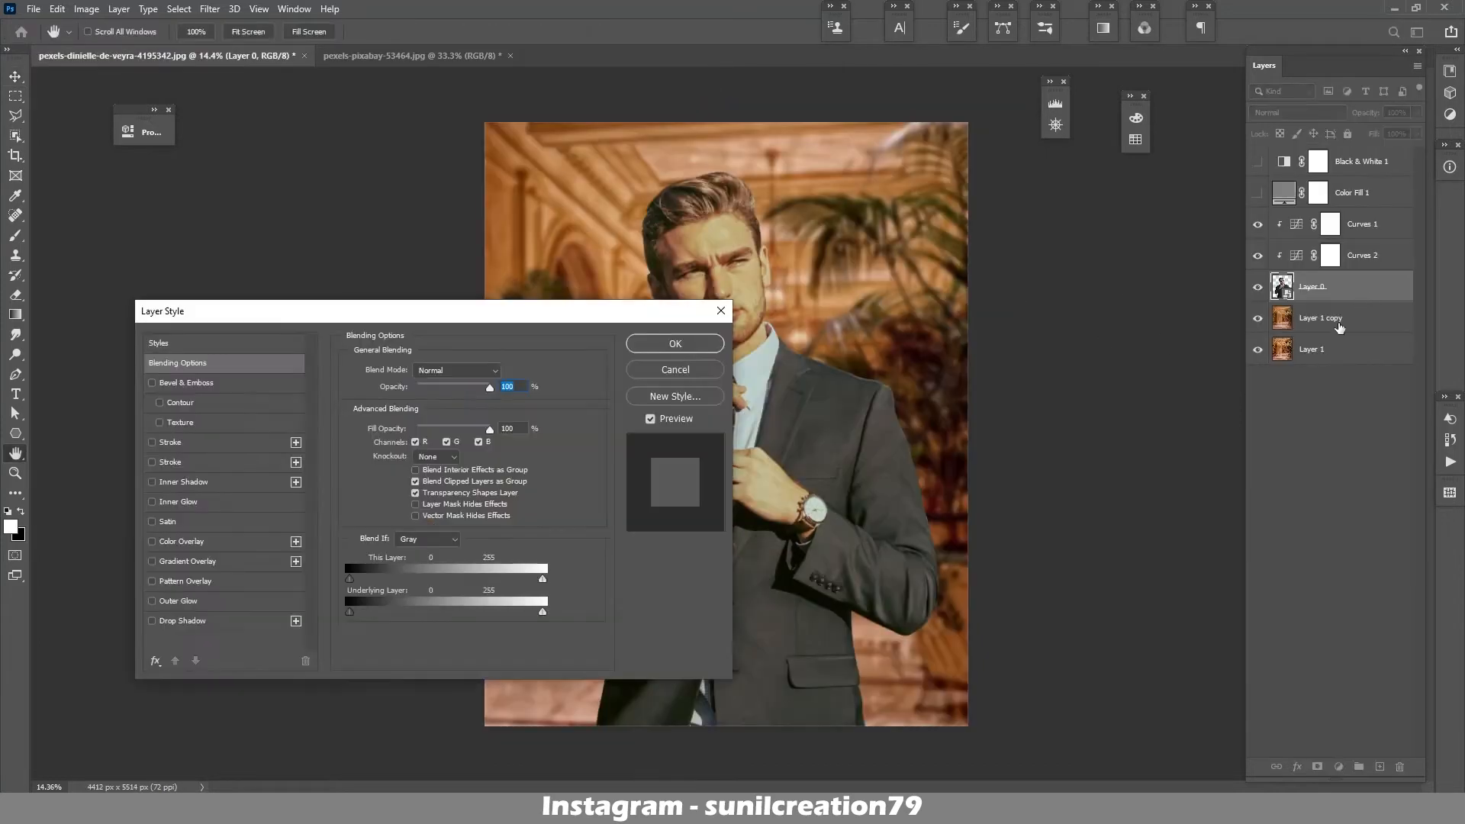
left_click(152, 482)
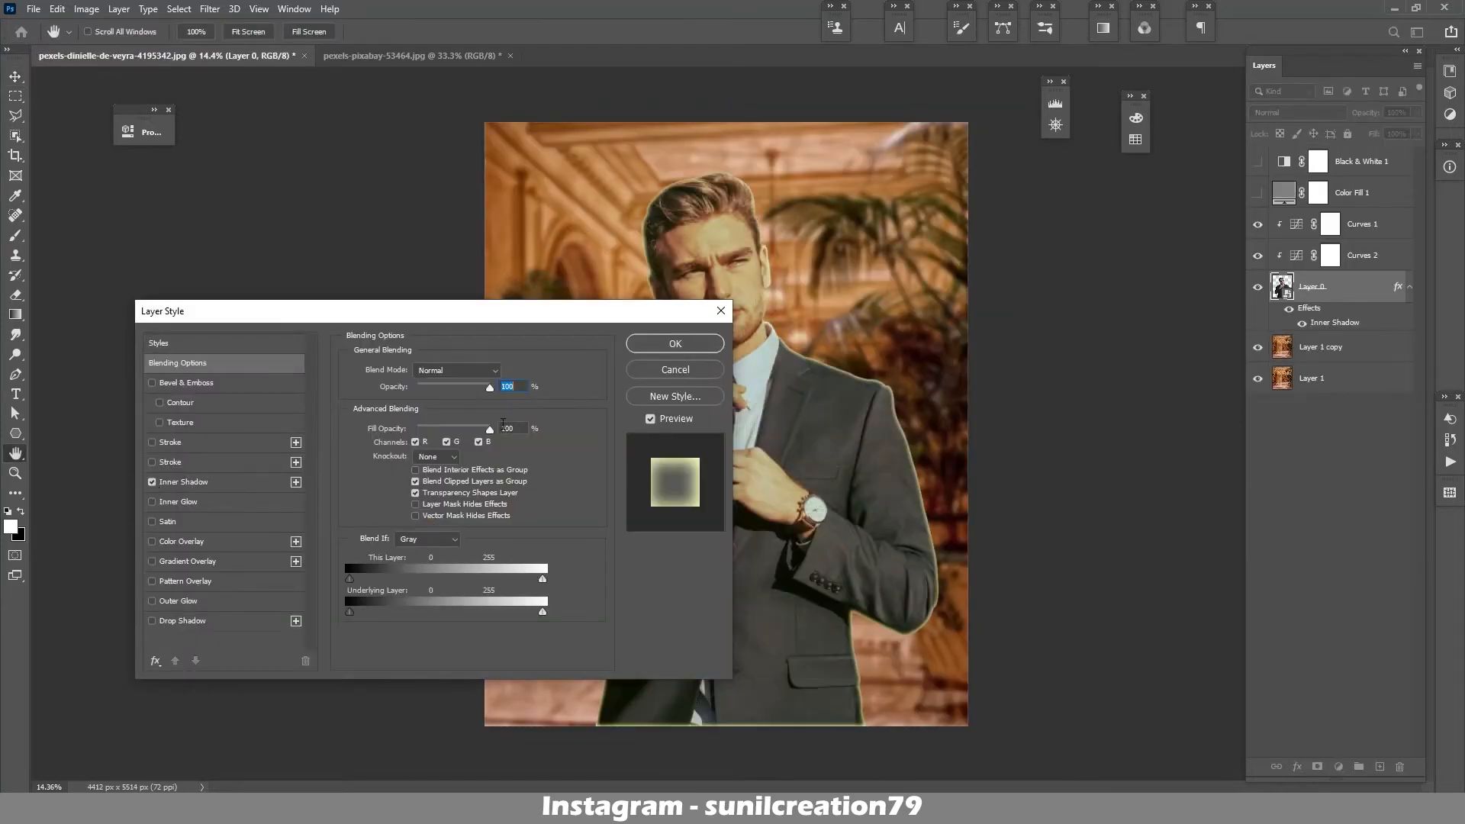
left_click(183, 482)
left_click(433, 392)
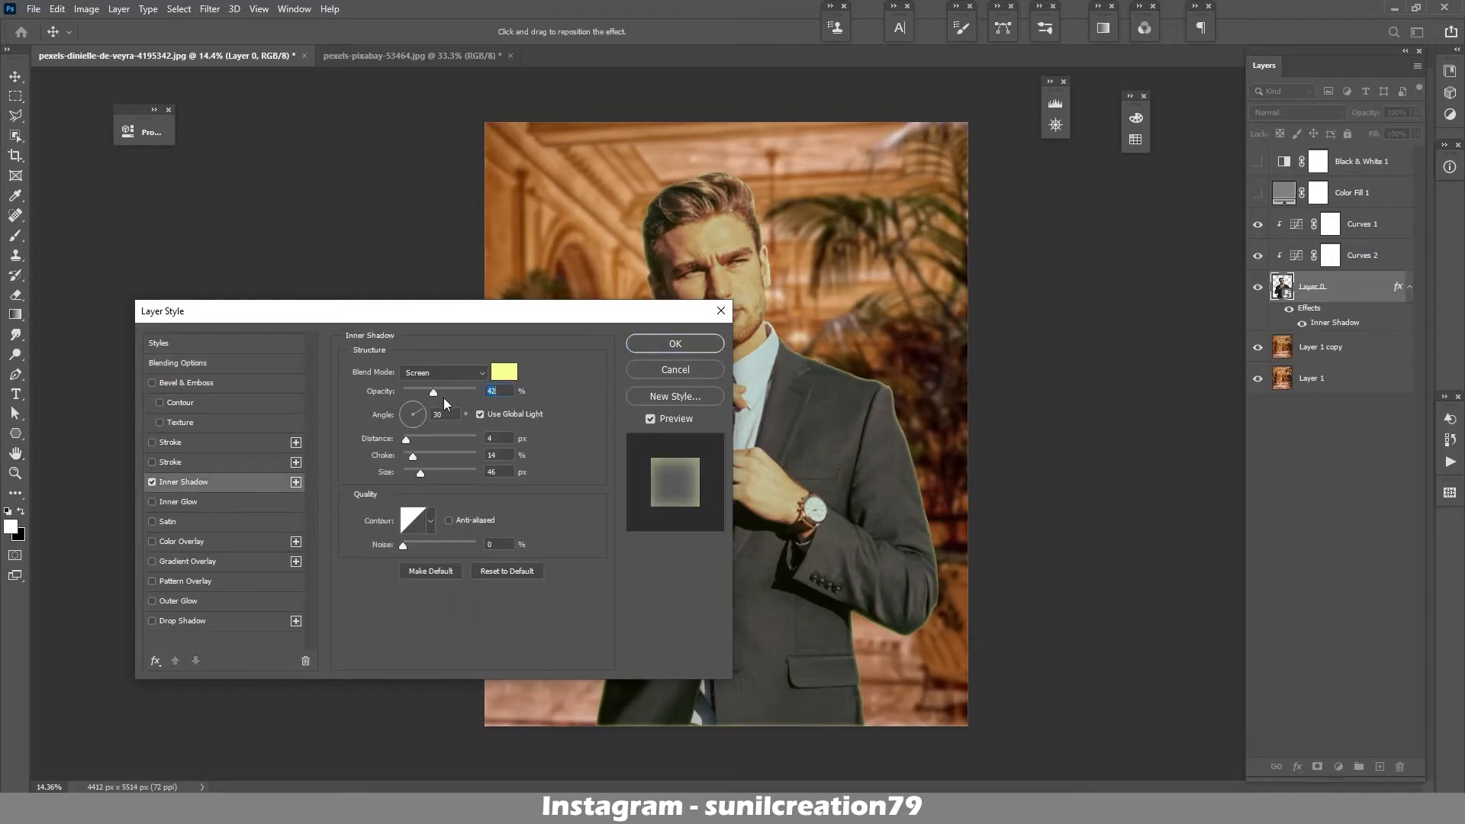
- Give the inner shadow a muted tan colour, 72% opacity, 0% choke and 7 px size, and apply the effect
left_click(505, 371)
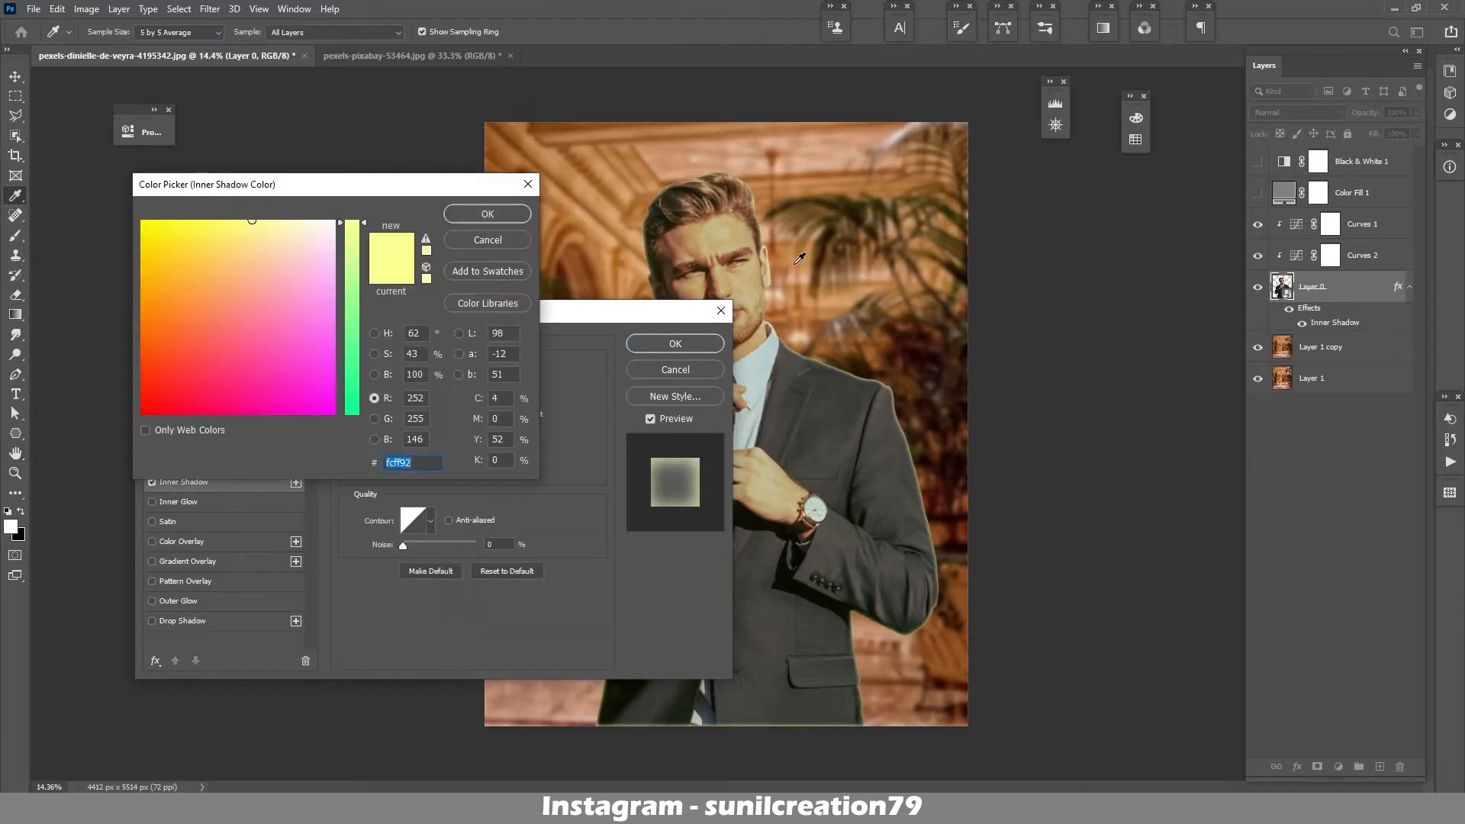
left_click(900, 134)
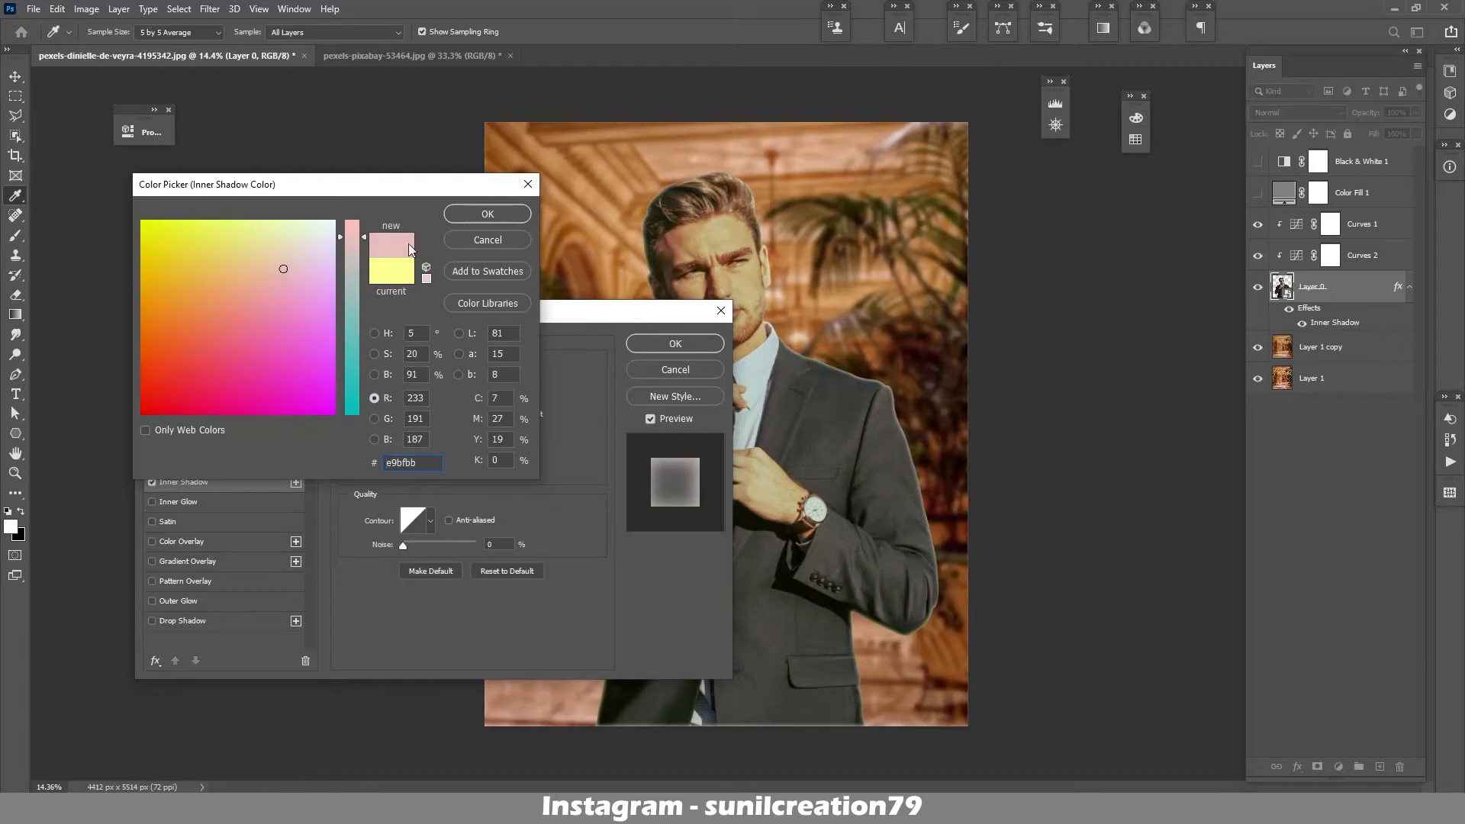
left_click(355, 270)
left_click(243, 287)
left_click(499, 217)
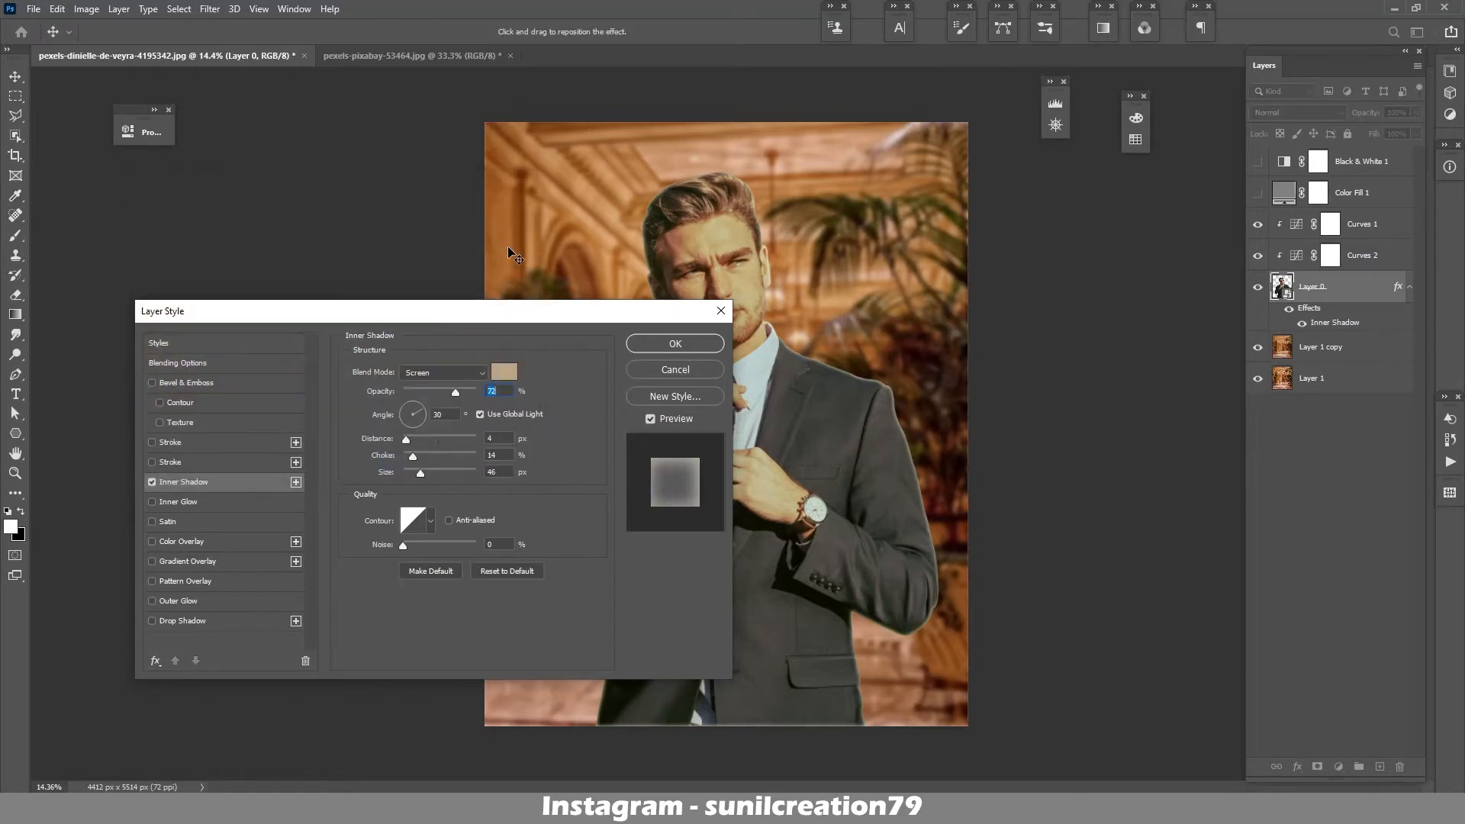
left_click_drag(409, 456, 403, 475)
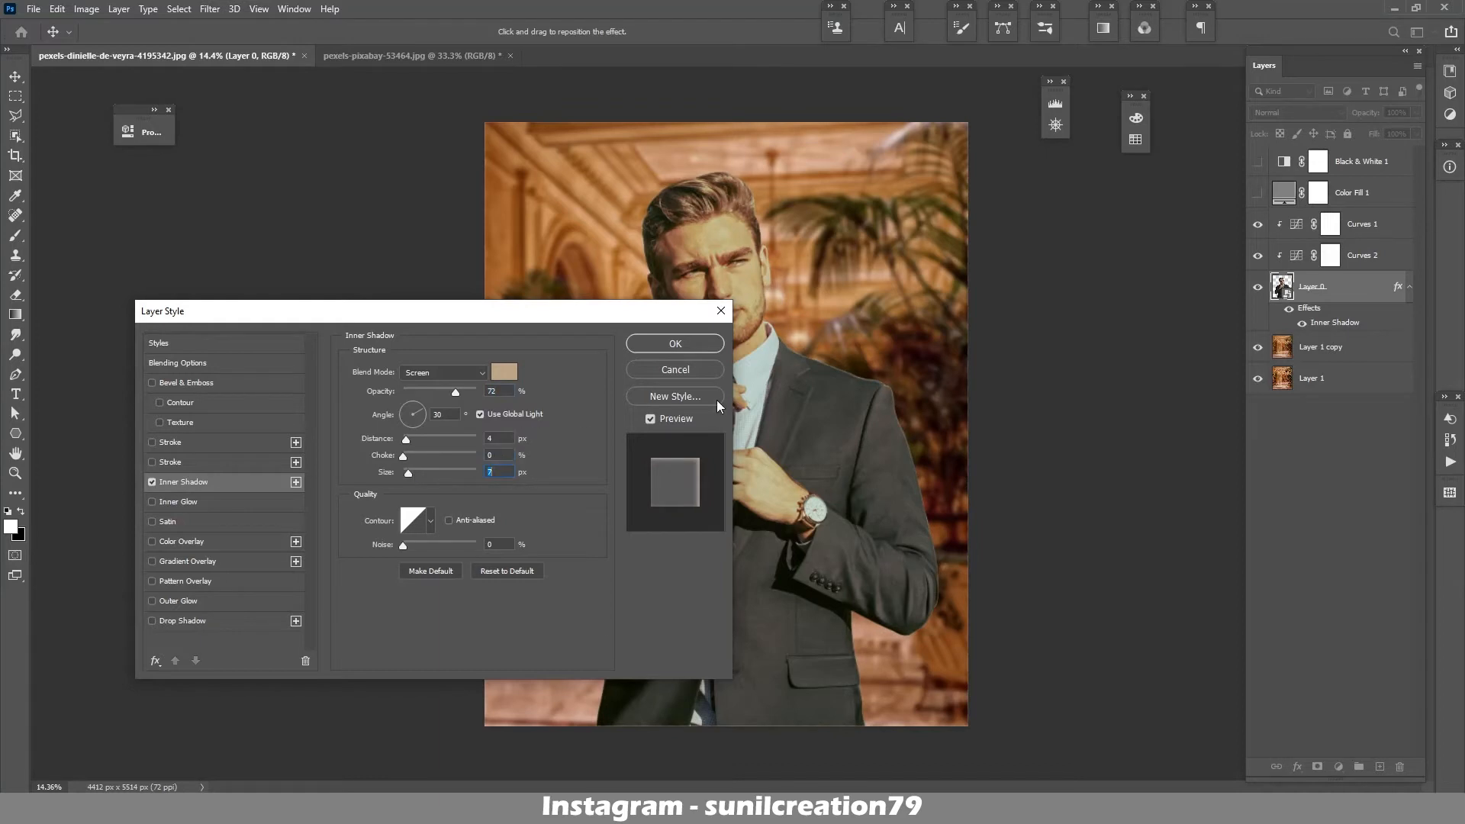
key("Return")
right_click(1331, 324)
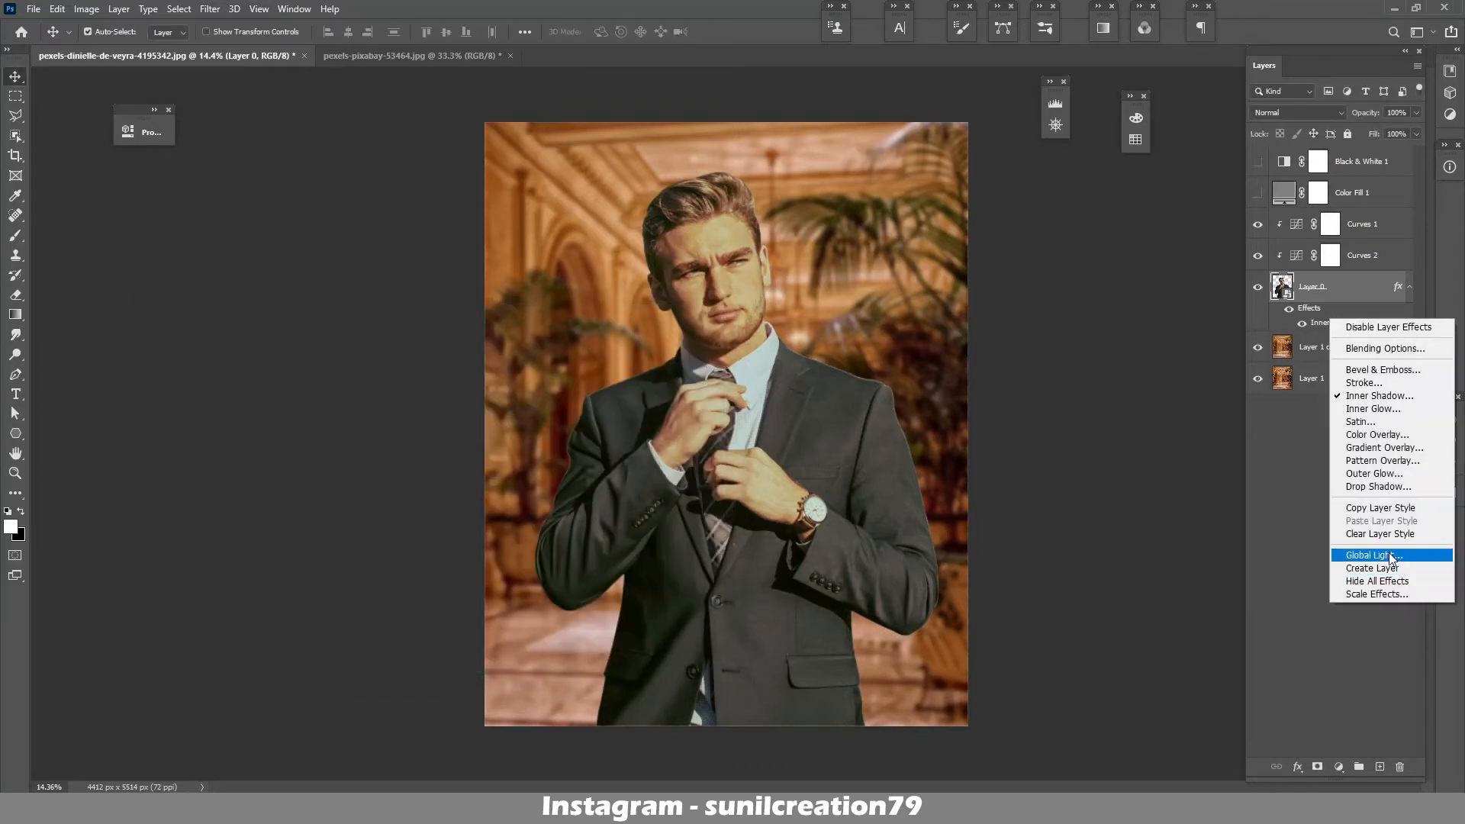
left_click(1384, 555)
key("Return")
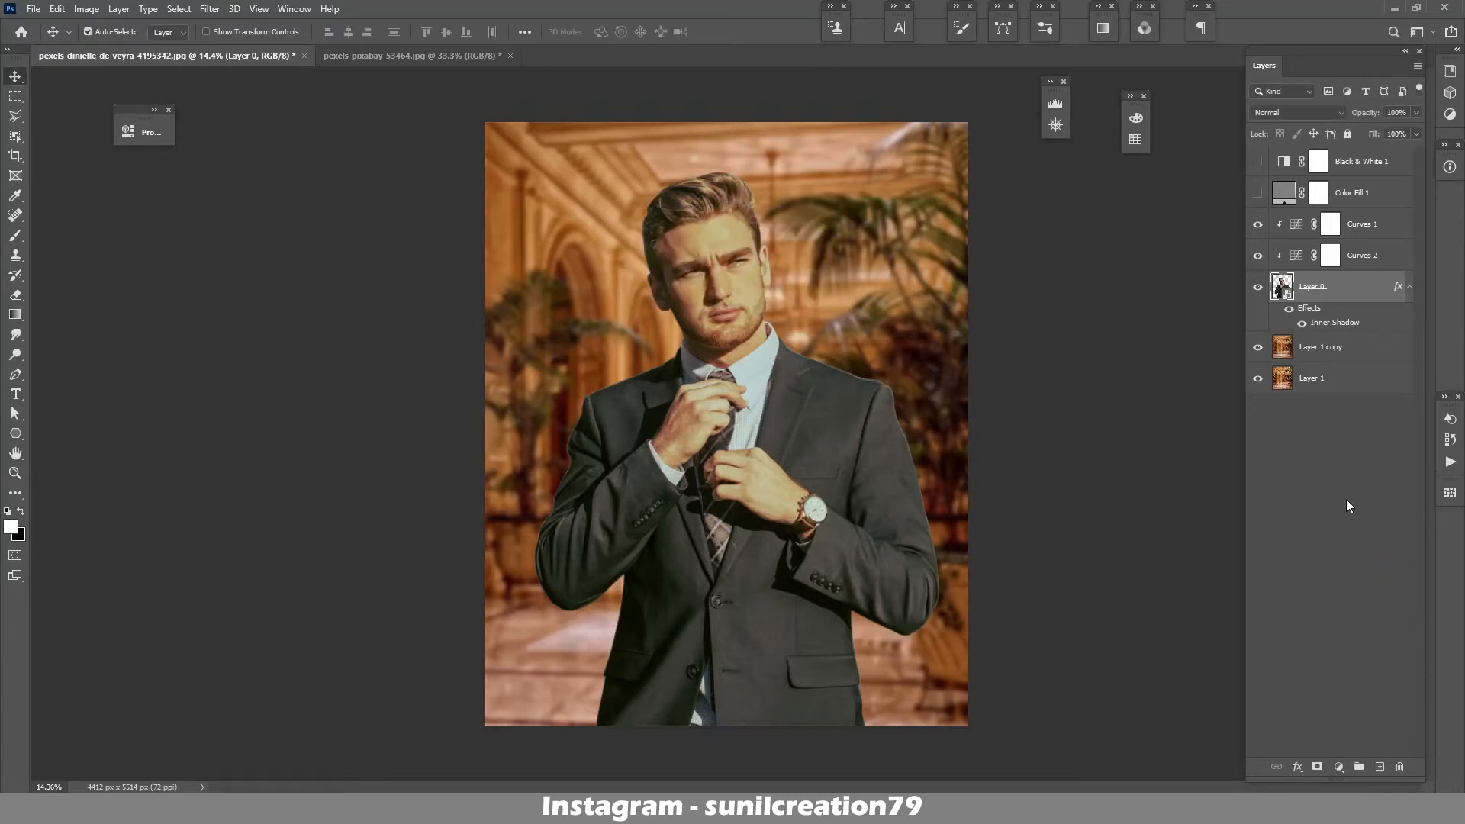
double_click(1309, 308)
left_click_drag(360, 312, 241, 195)
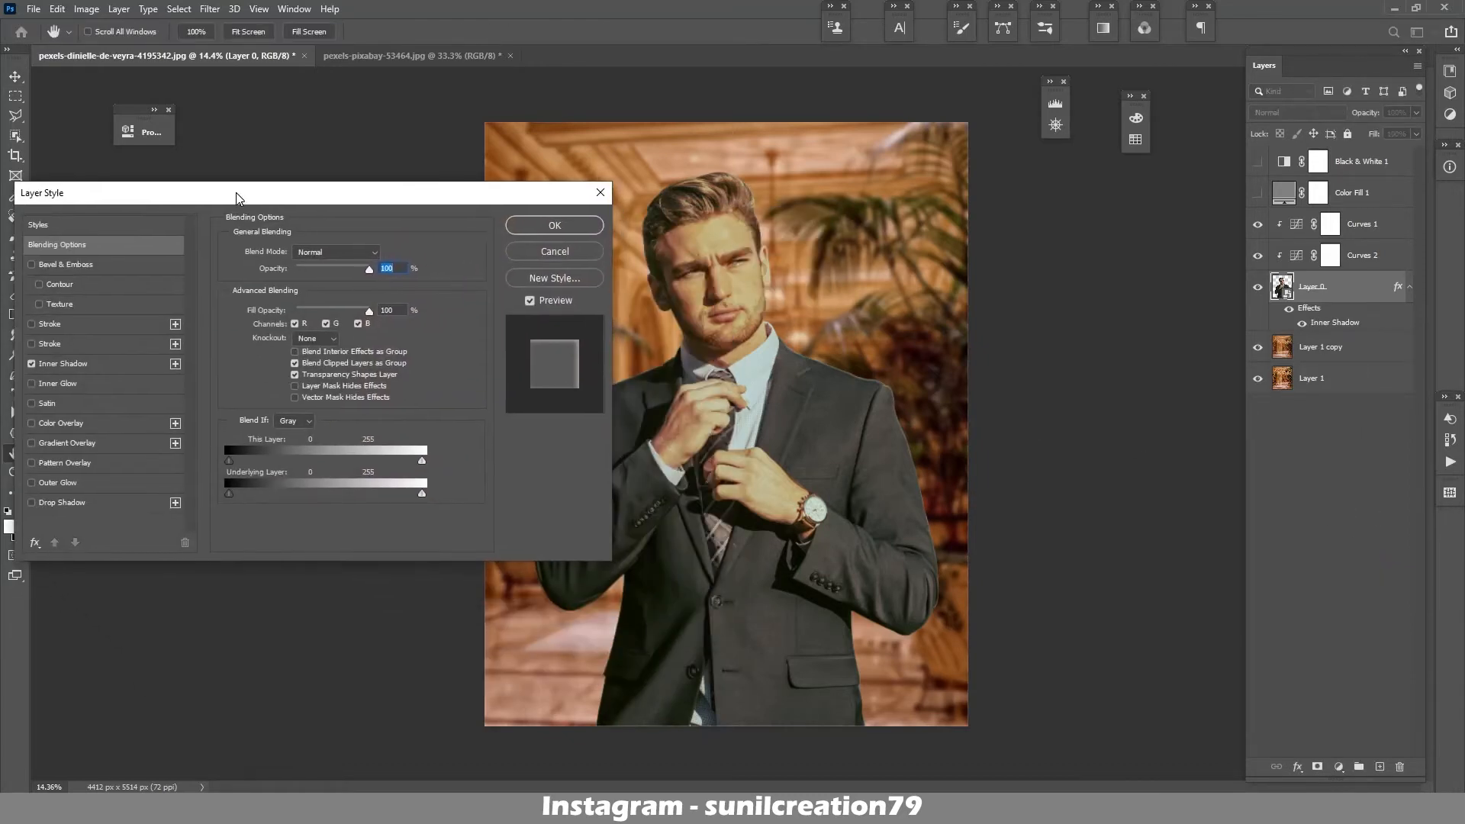
left_click(295, 380)
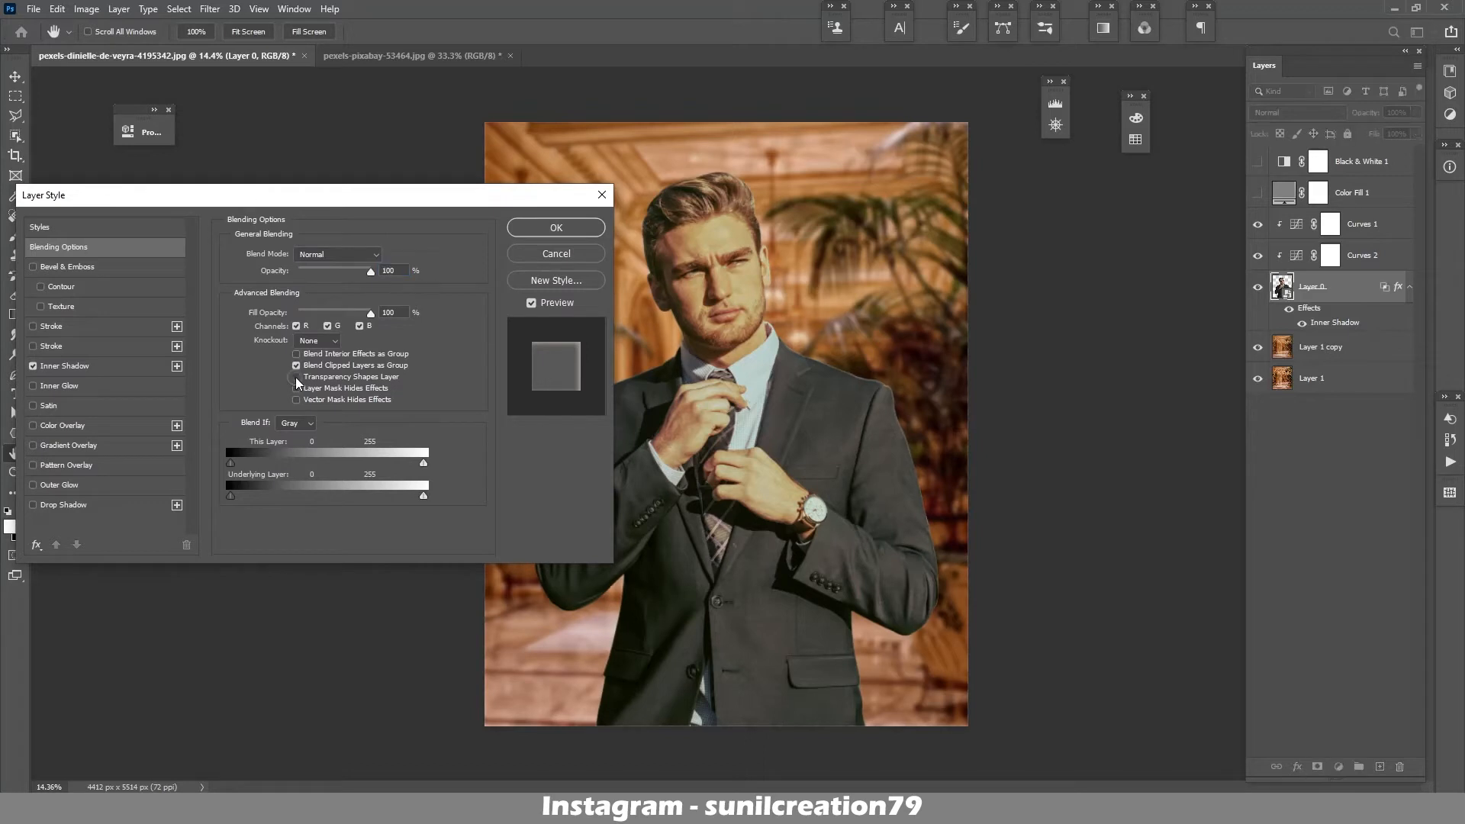
left_click(295, 367)
left_click(297, 367)
left_click(316, 343)
left_click(369, 343)
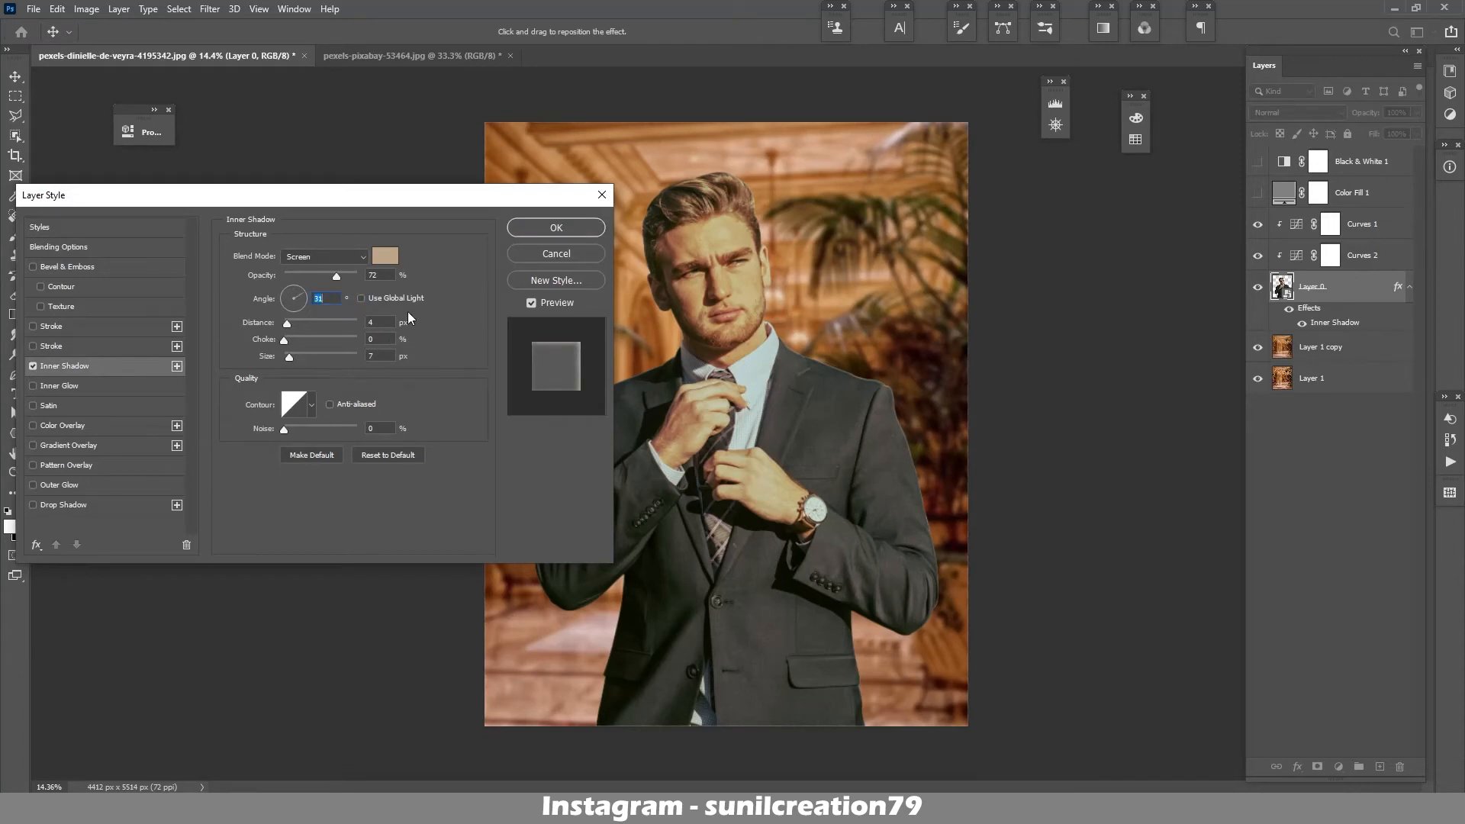
left_click(567, 255)
- Add a new clipped layer above Curves 1 and set up the Soft Round brush at 500 px
left_click(1375, 225)
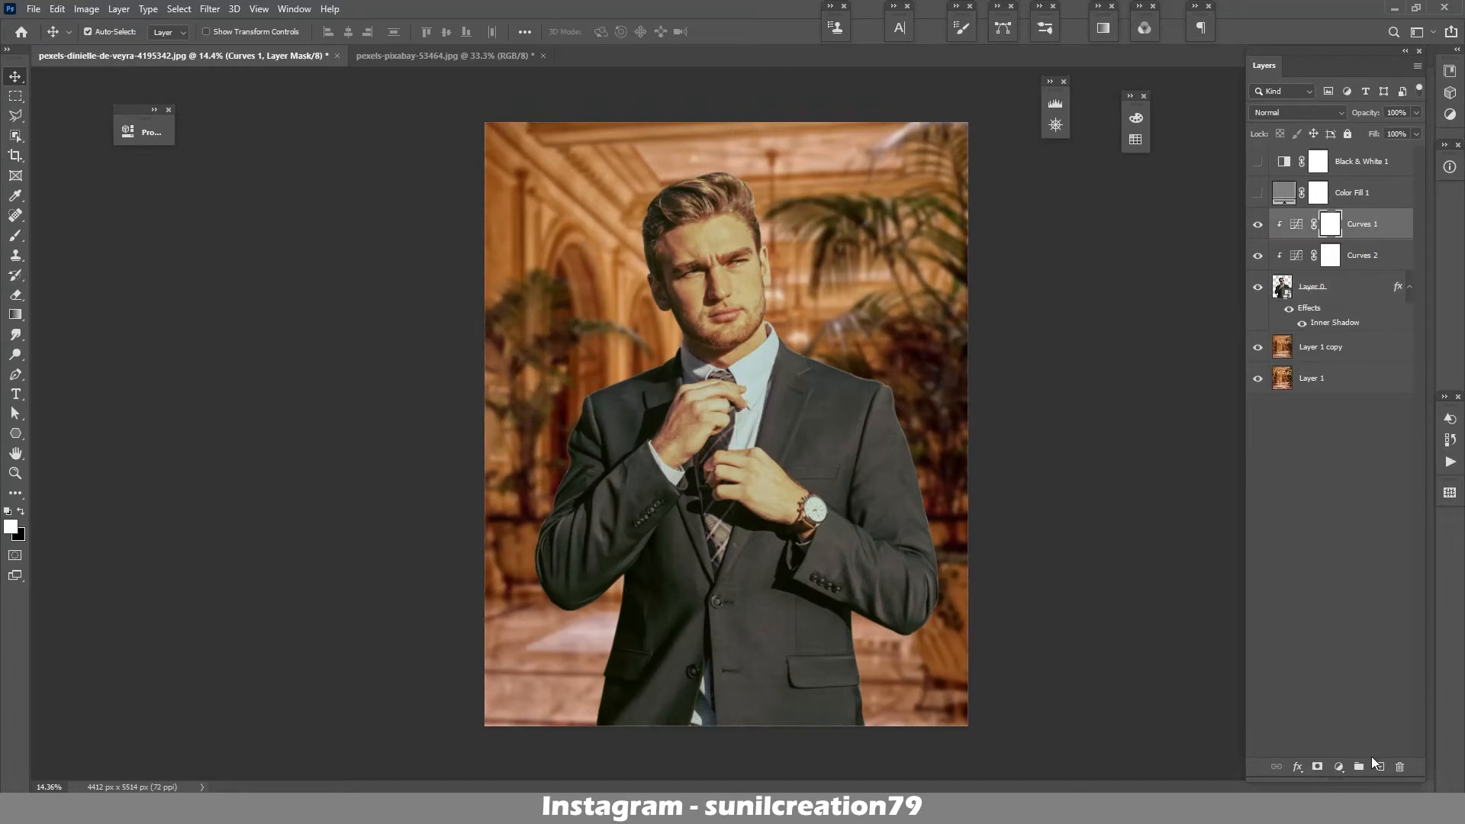
left_click(1380, 766)
key("b")
left_click(127, 34)
left_click(110, 33)
double_click(111, 209)
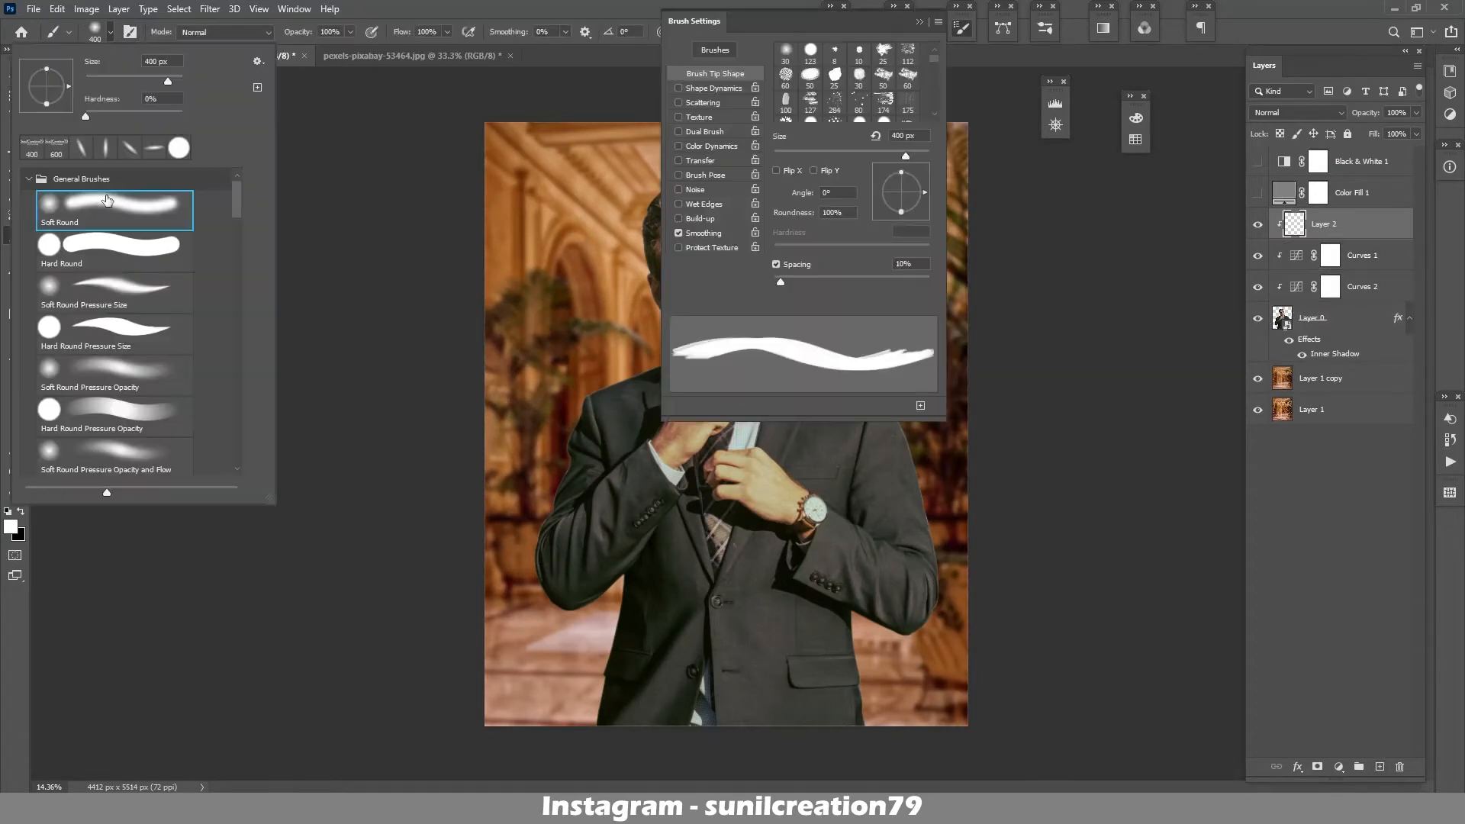
left_click(927, 24)
key("bracketright")
key("bracketright")
key("bracketleft")
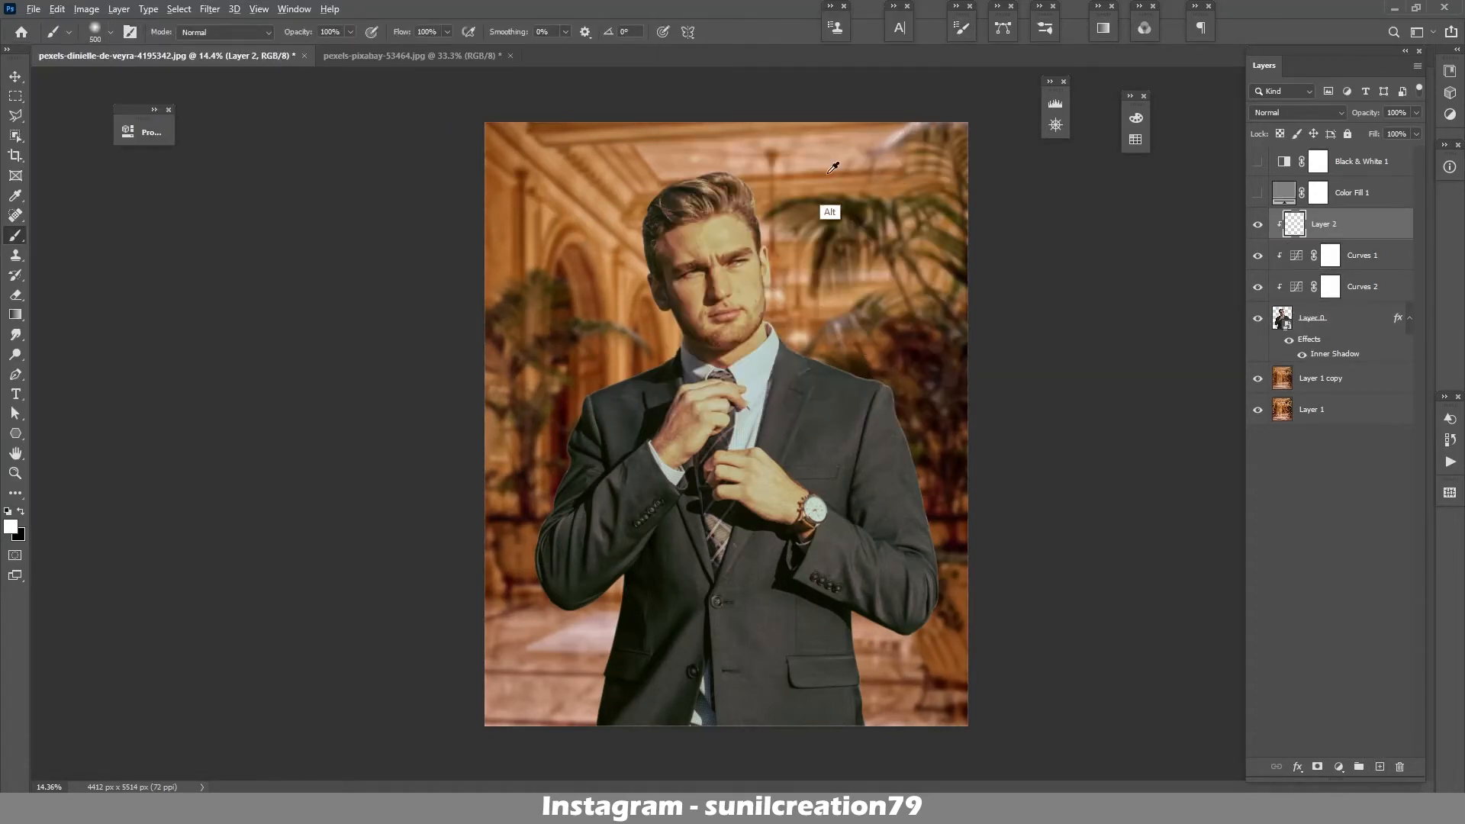
- Paint a brightened orange sampled from the background along the man's right-hand shoulder and arm, and sampled dark brown along his left-hand edge
left_click(588, 255, "alt")
key("F6")
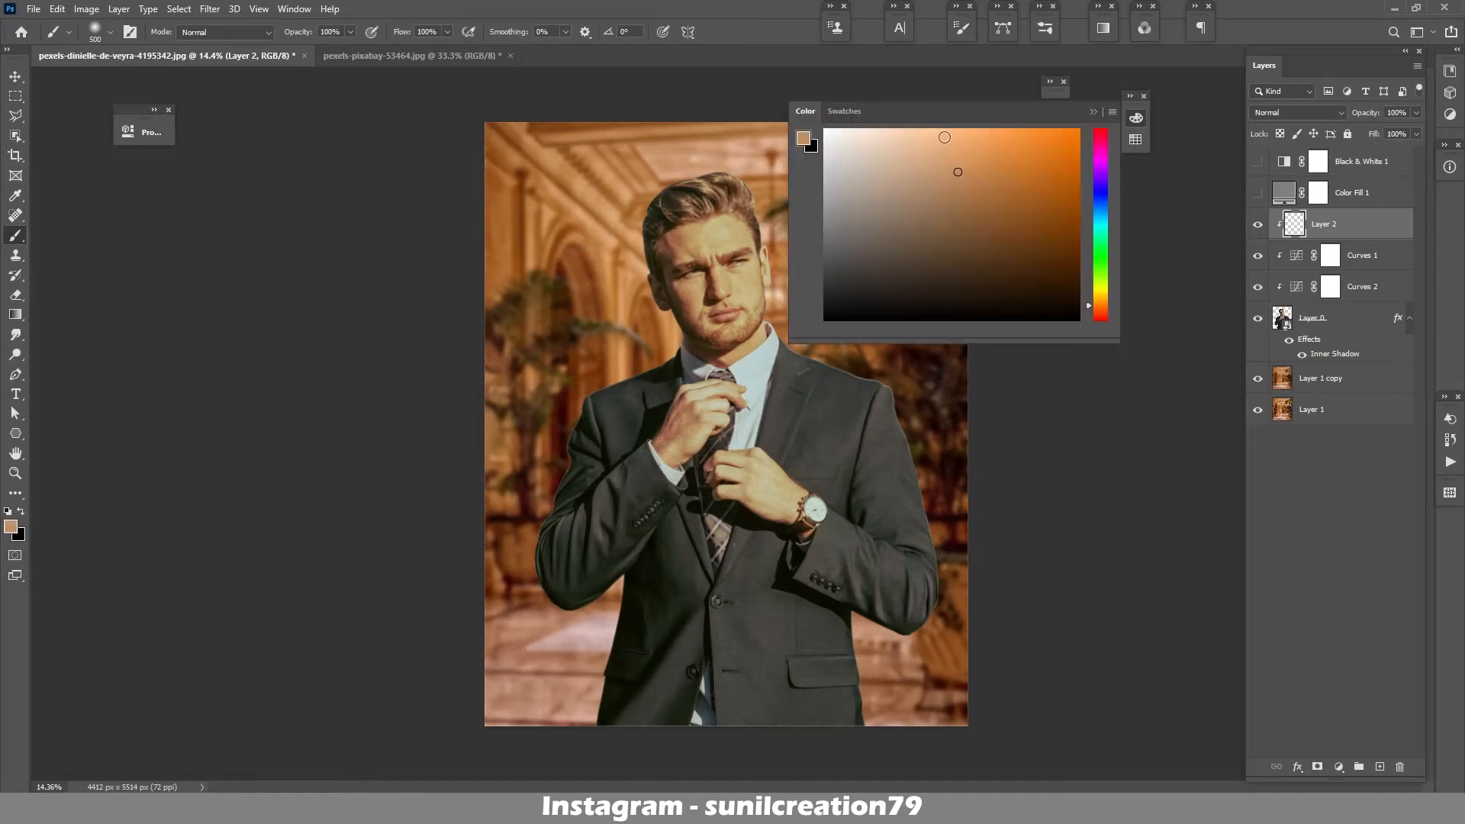
left_click(946, 137)
key("F6")
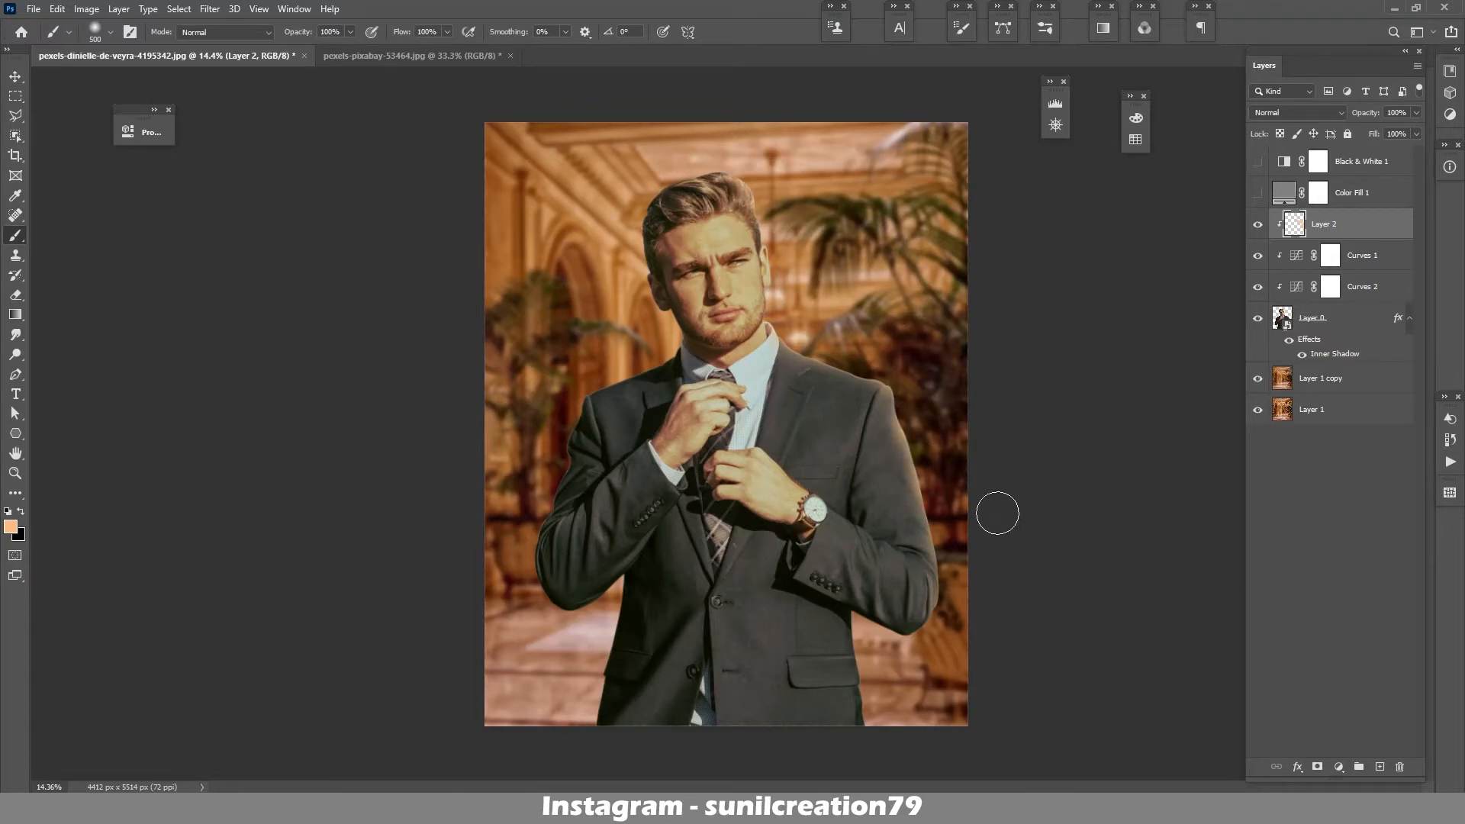
left_click(889, 378, "alt")
mouse_move(678, 166)
left_mouse_down()
mouse_move(662, 328)
mouse_move(553, 450)
mouse_move(538, 546)
mouse_move(617, 631)
left_mouse_up()
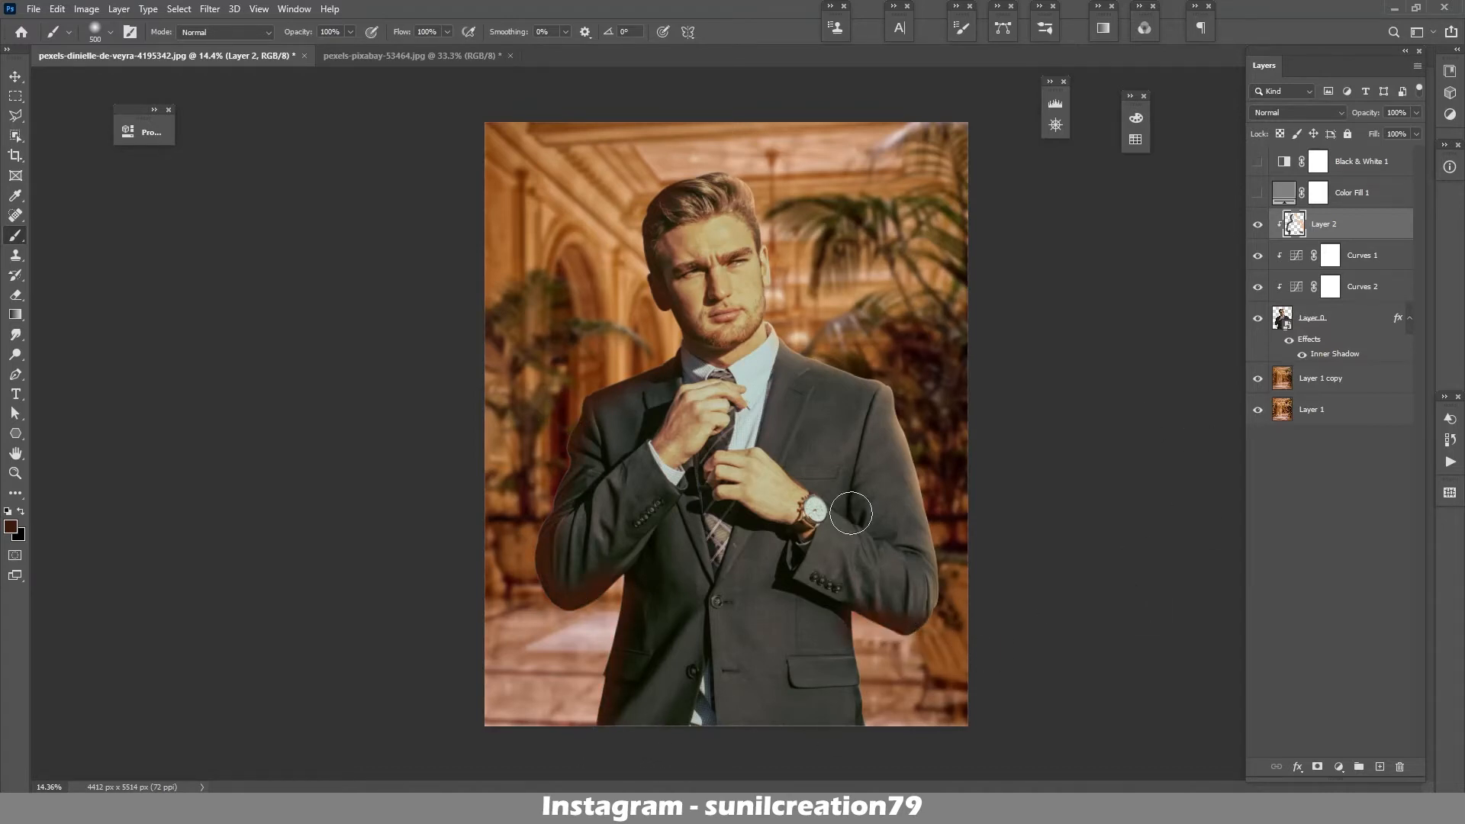
- Resample the background's light orange, brighten it, and paint it with a 300 px brush along the jacket's edge below the right-hand elbow
left_click(586, 236, "alt")
left_click(1136, 118)
left_click(950, 135)
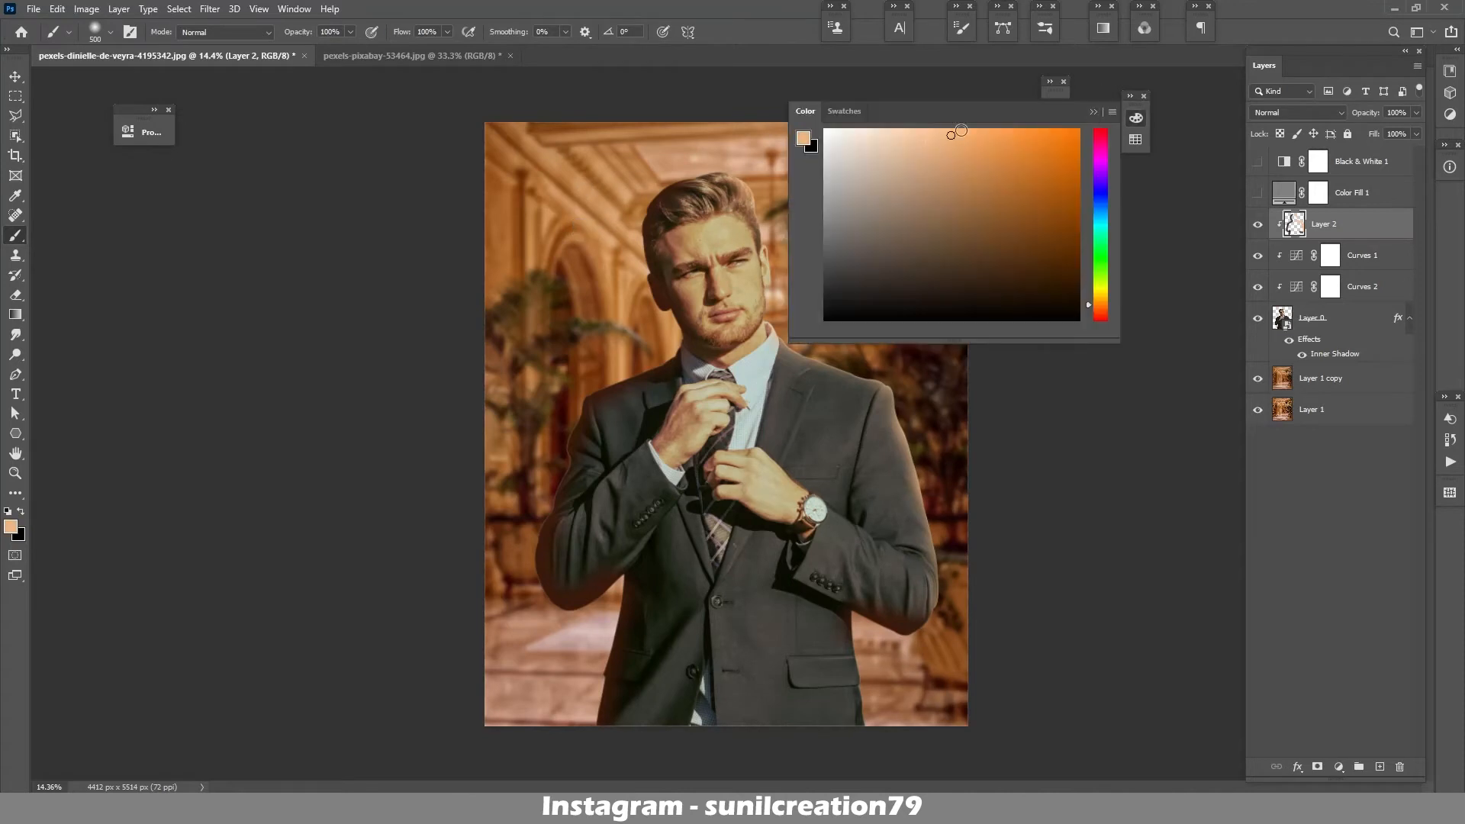
left_click(960, 131)
left_click(1047, 389)
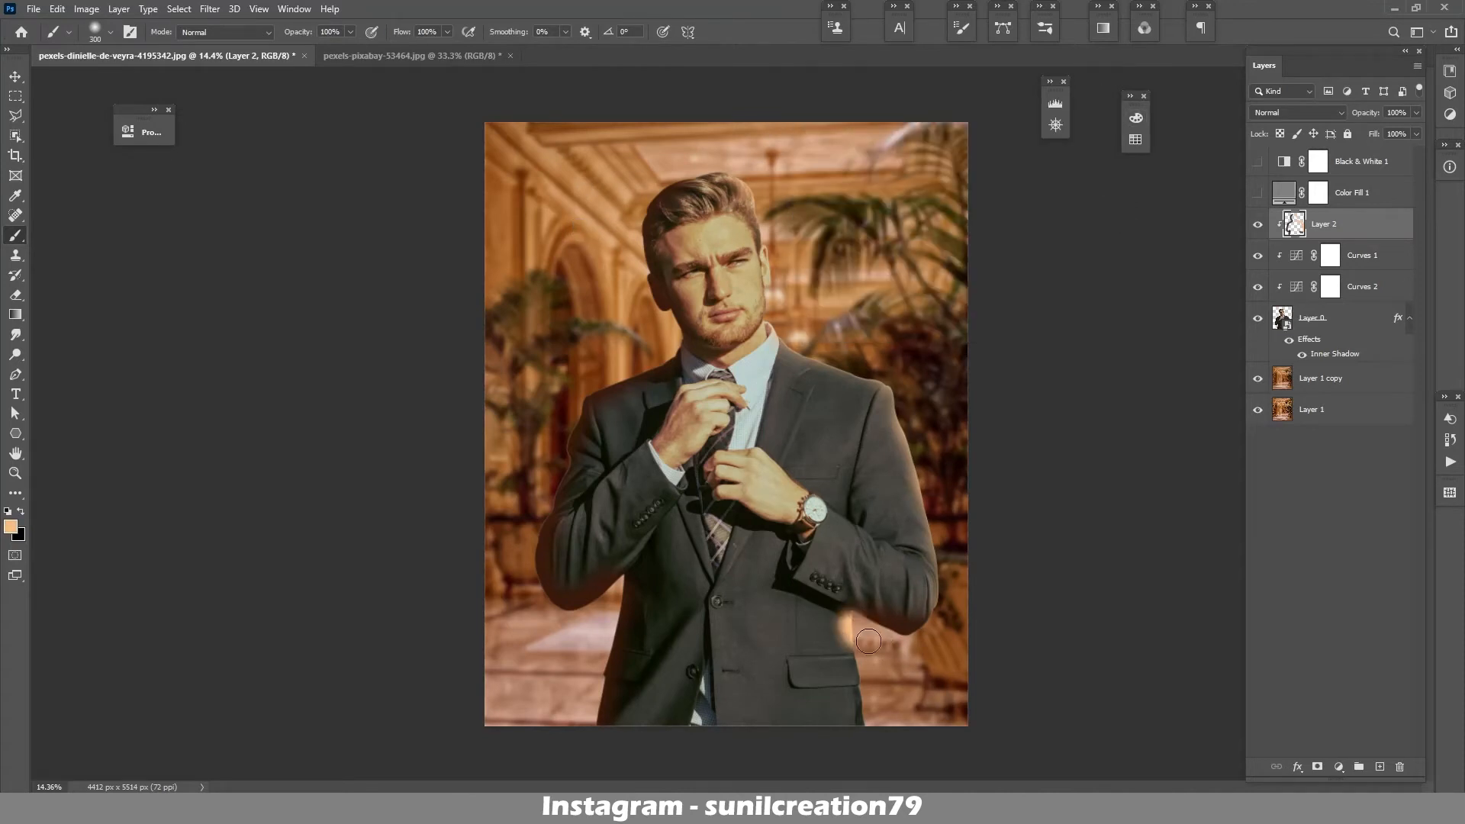
mouse_move(856, 627)
left_mouse_down()
mouse_move(855, 717)
mouse_move(871, 669)
left_mouse_up()
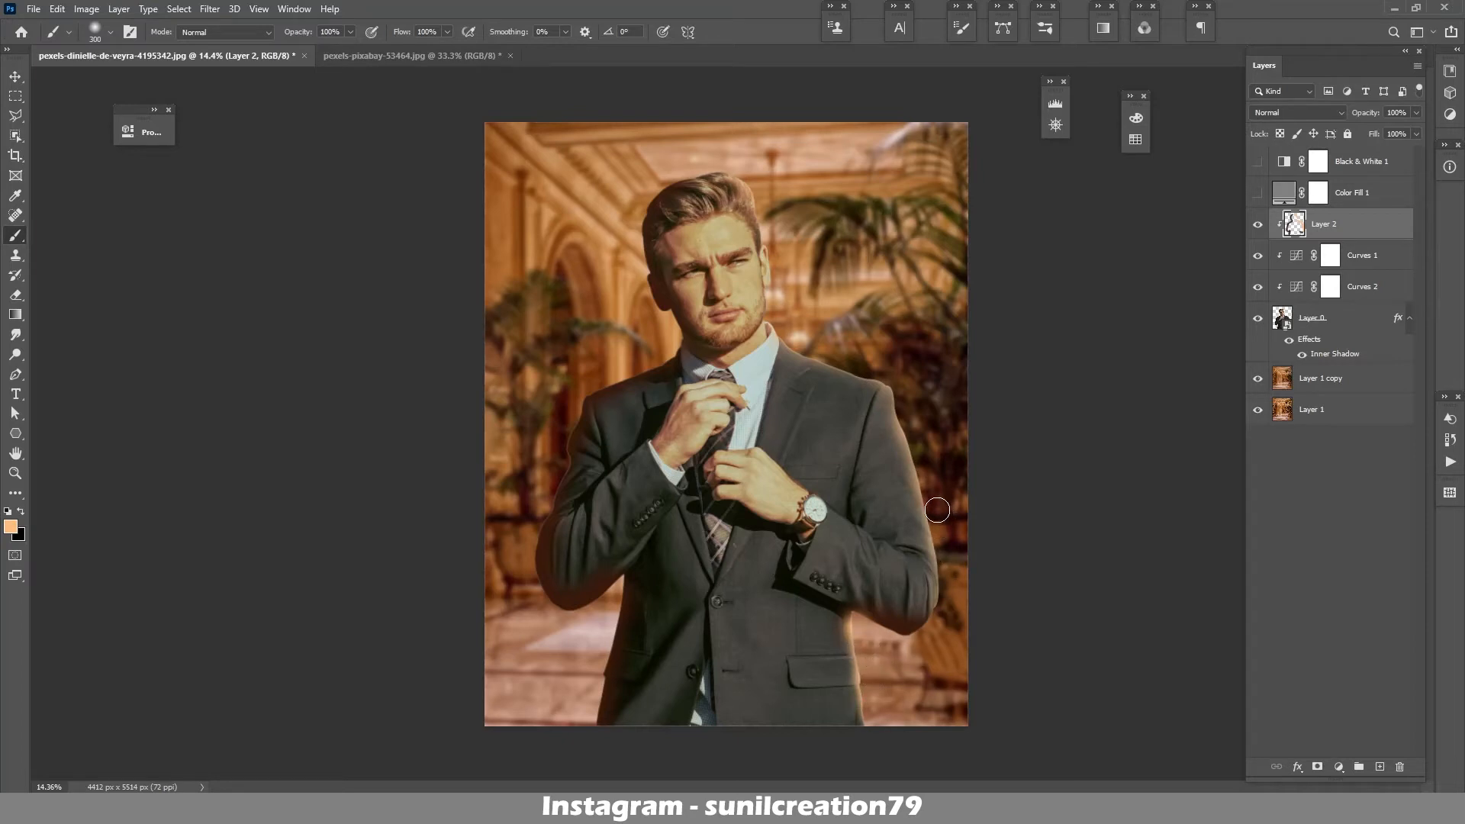
- Try the Screen blend mode at 69% opacity and the Multiply blend mode on the painted light layer
left_click(1268, 115)
left_click(1266, 247)
left_click_drag(1366, 114, 1368, 115)
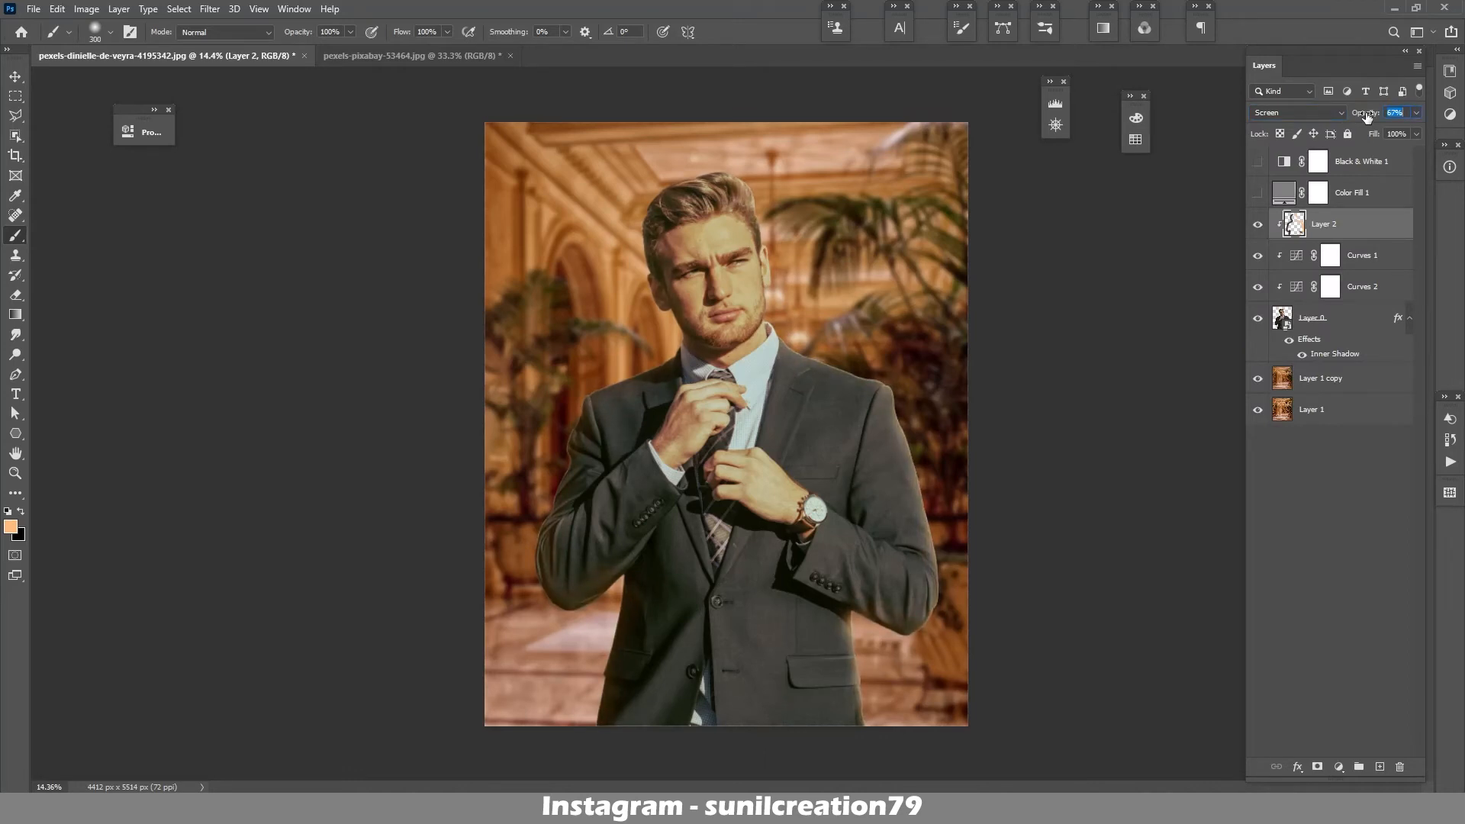
left_click(1290, 113)
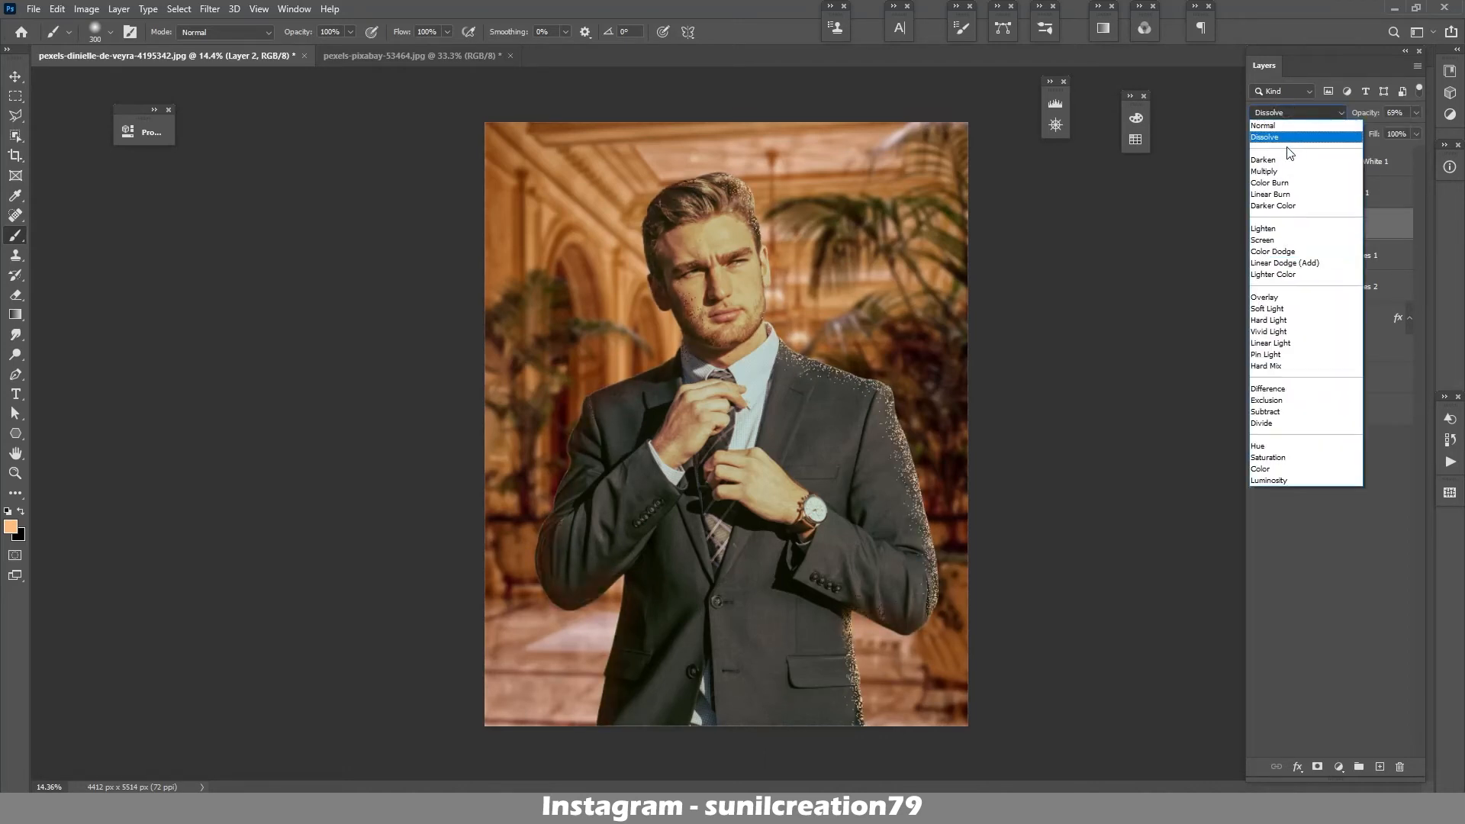
left_click(1286, 175)
- Set the painted light layer's blend mode to Normal and its opacity to 41%
left_click(1290, 113)
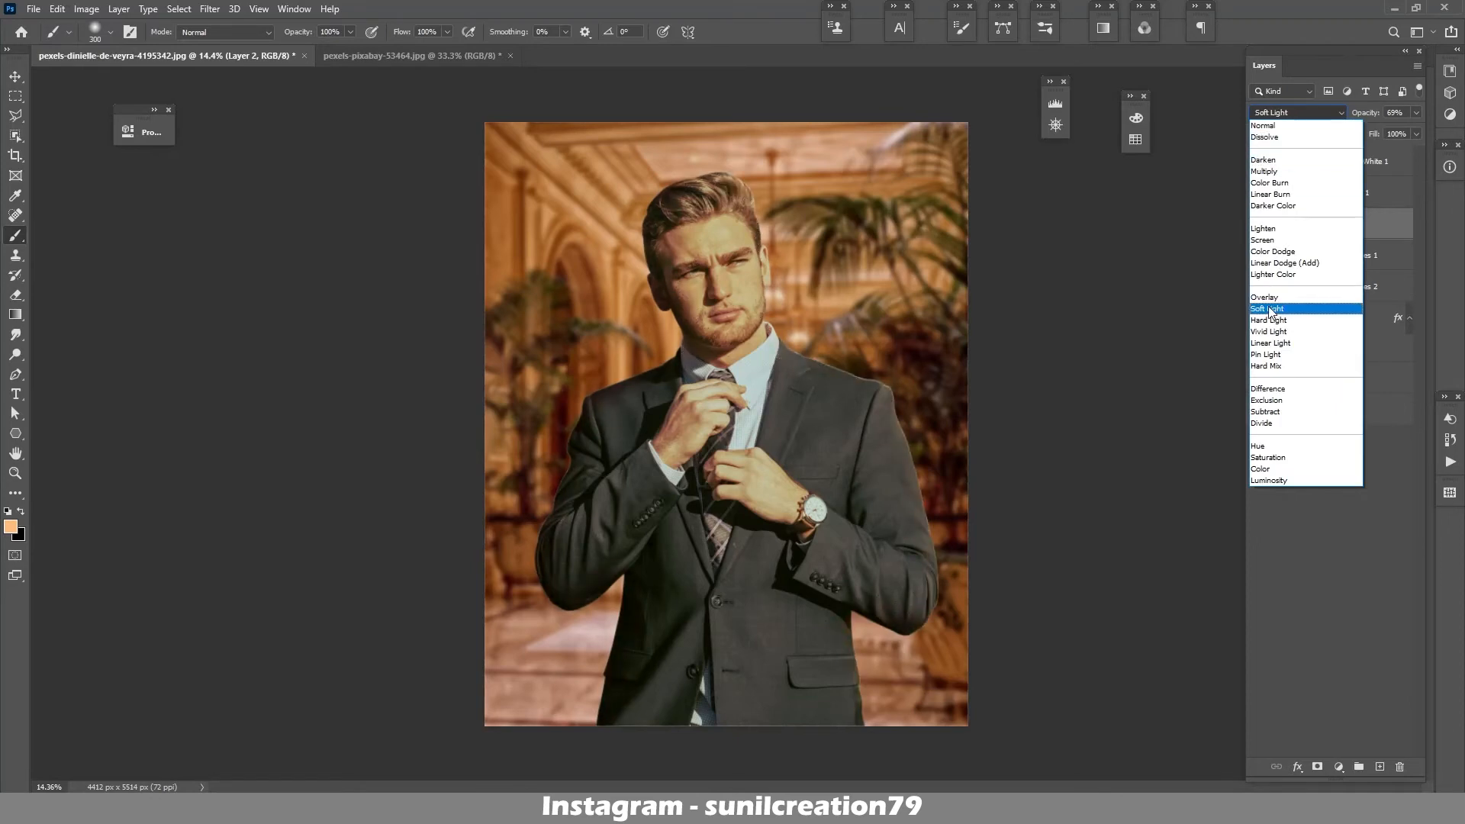
left_click(1263, 125)
left_click_drag(1367, 114, 1370, 114)
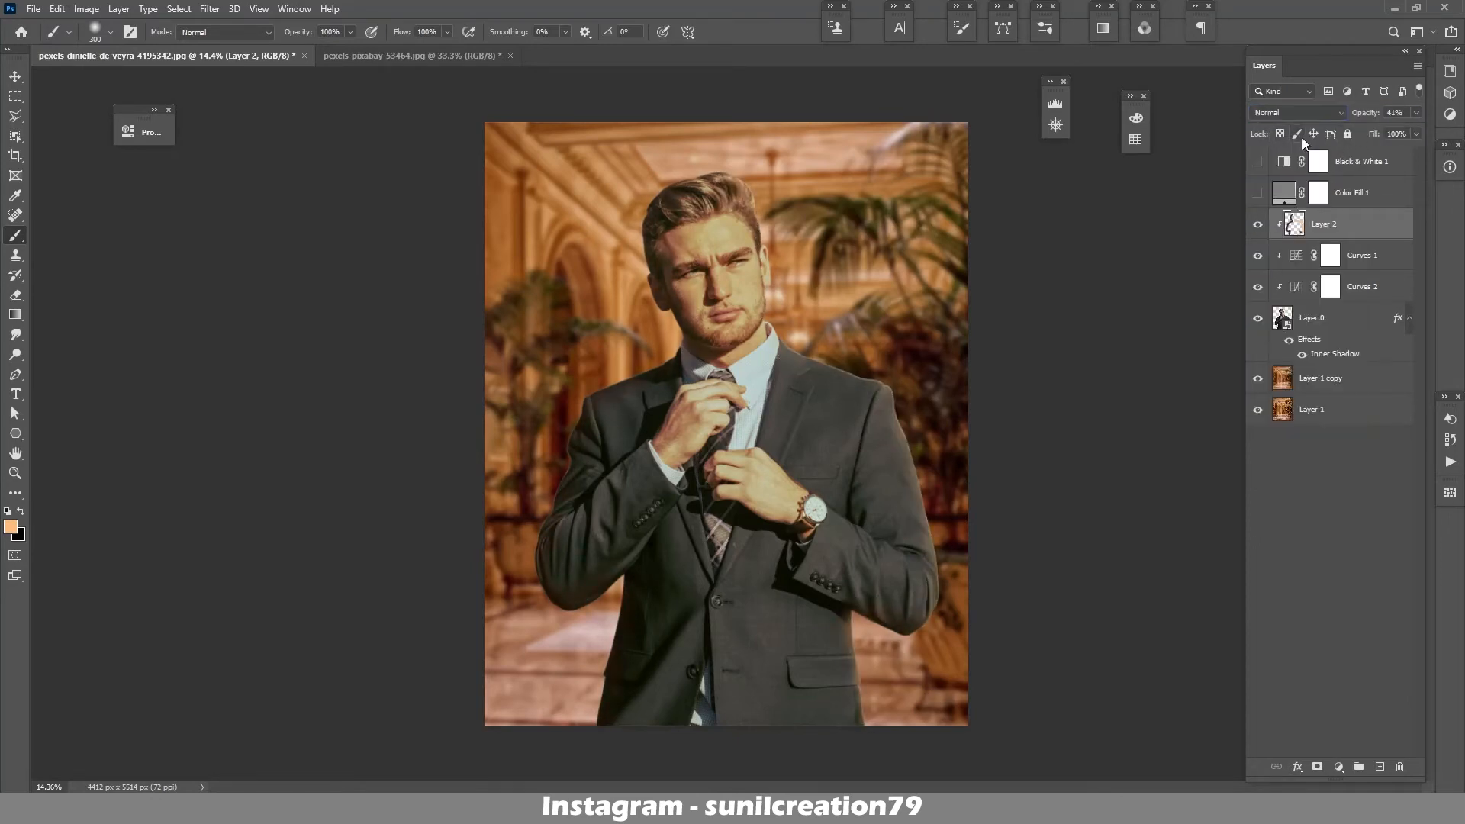
- Stamp the man and his adjustments without the two background layers into a new layer clipped above Layer 2
left_click_drag(1258, 379, 1258, 441)
key("ctrl+alt+shift+e")
key("ctrl+alt+g")
left_click_drag(706, 268, 779, 393)
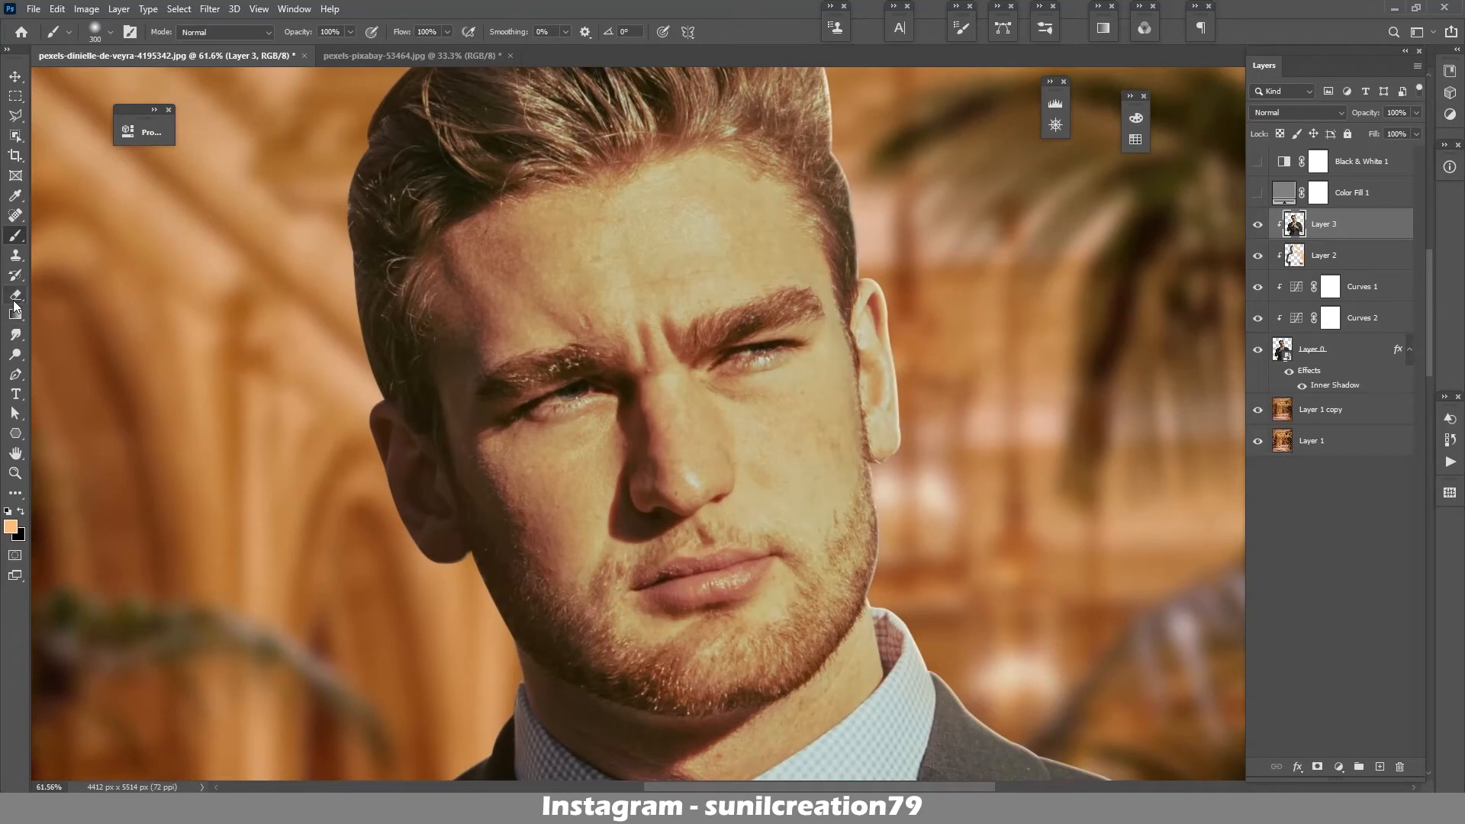
- Heal the skin blemishes on the man's forehead with the Spot Healing Brush in Content-Aware mode
left_click(15, 216)
left_click(584, 320)
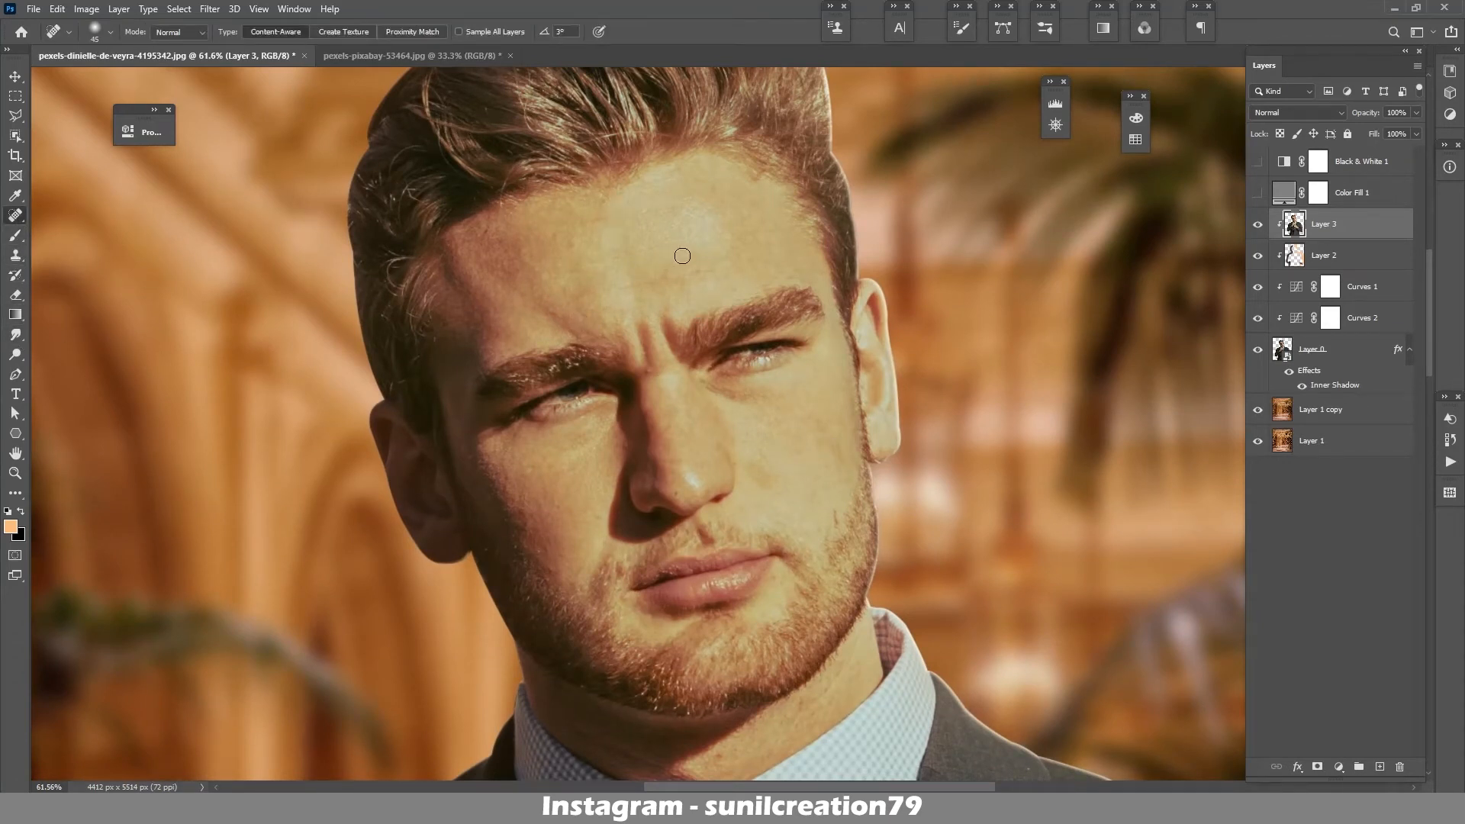
- Duplicate Layer 3 twice and turn the upper copy into a blended detail layer with a 1.0-pixel High Pass filter
key("ctrl+j")
key("ctrl+j")
left_click(210, 9)
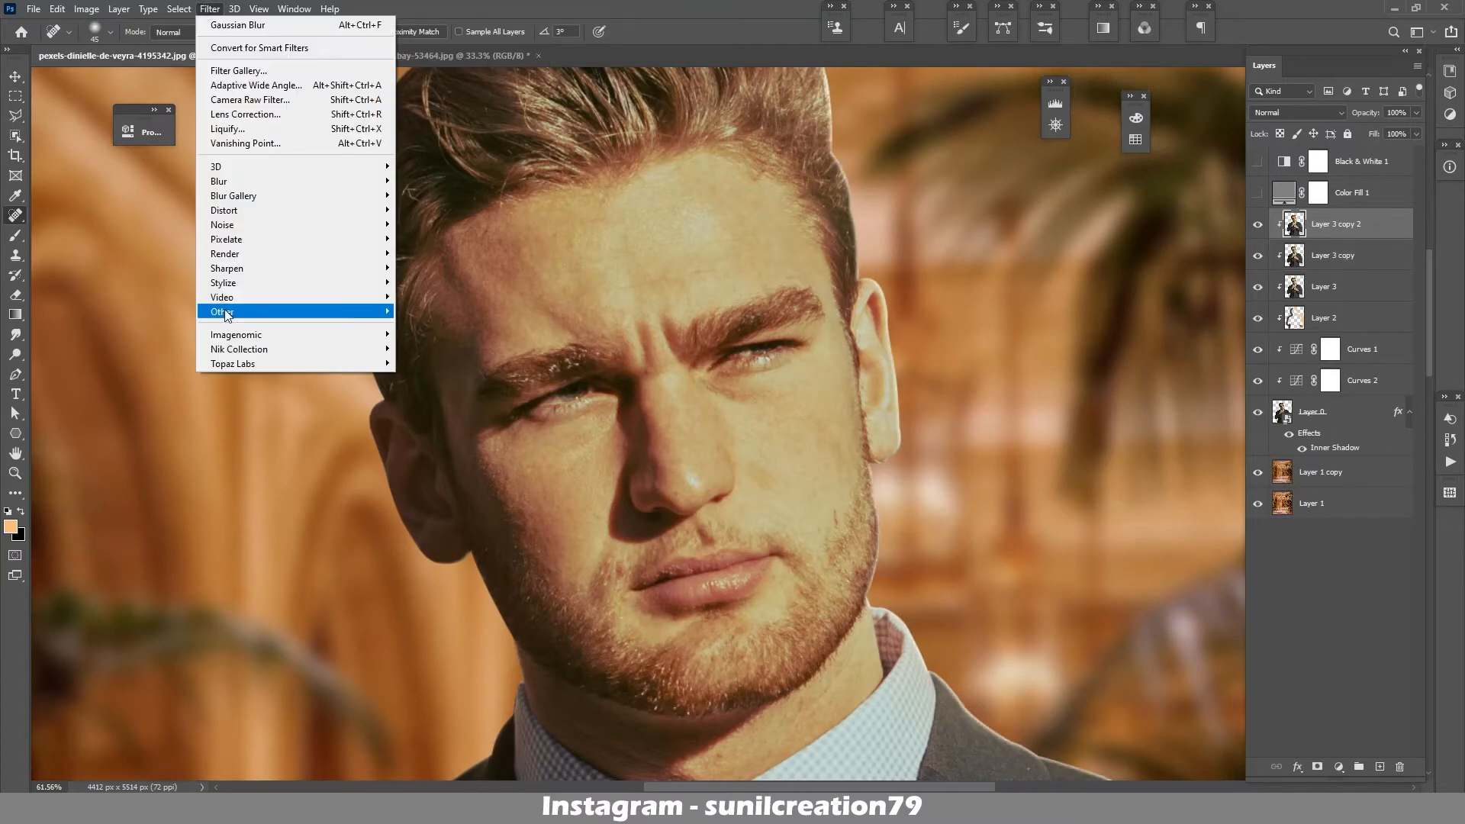
mouse_move(225, 309)
left_click(470, 328)
left_click(807, 195)
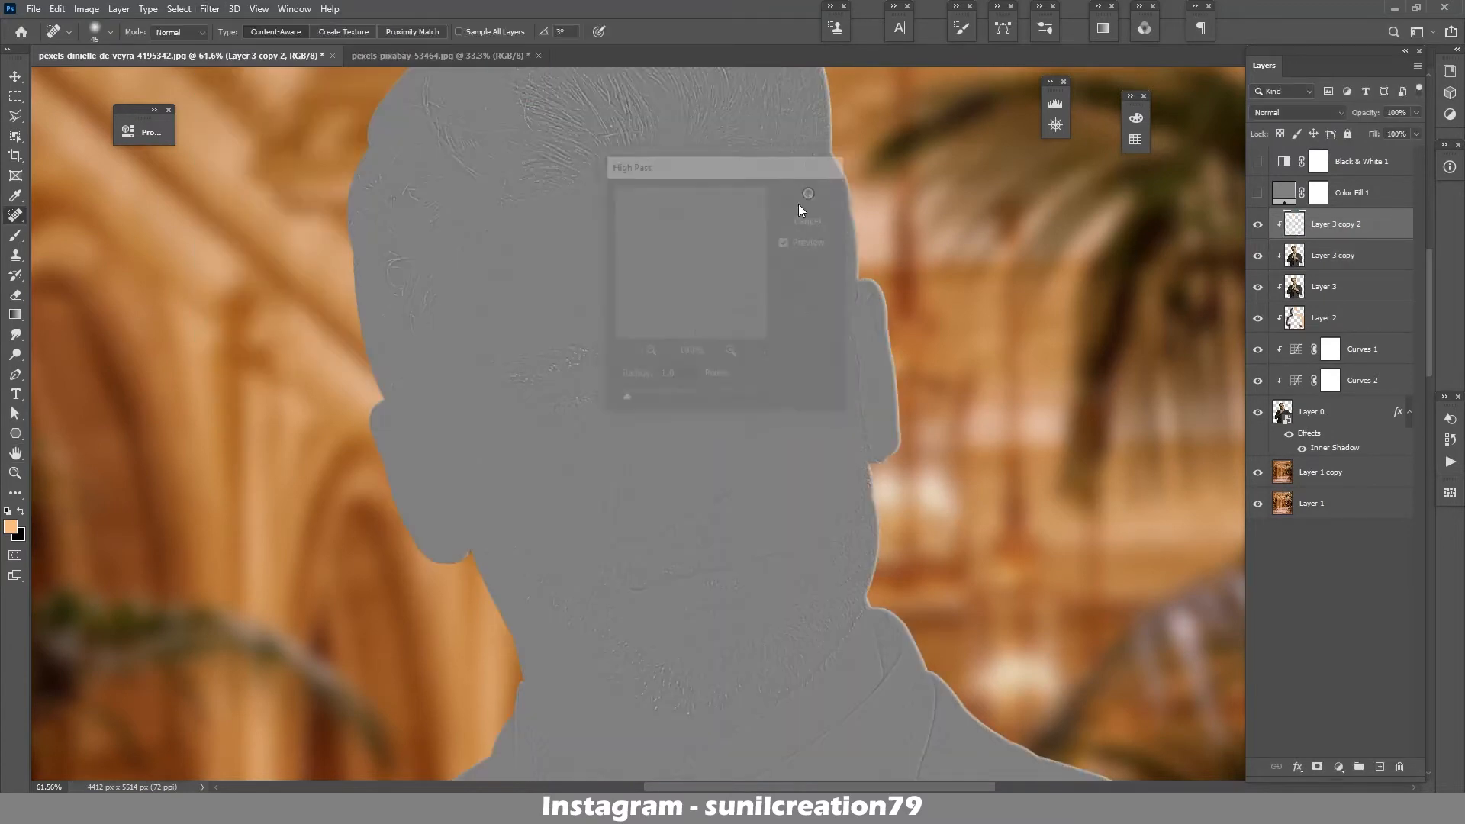
left_click(1297, 112)
left_click(1306, 370)
- Smooth the forehead skin on Layer 3 copy with the Mixer Brush, reducing the brush to about 80 px
left_click(1335, 254)
left_click(15, 235)
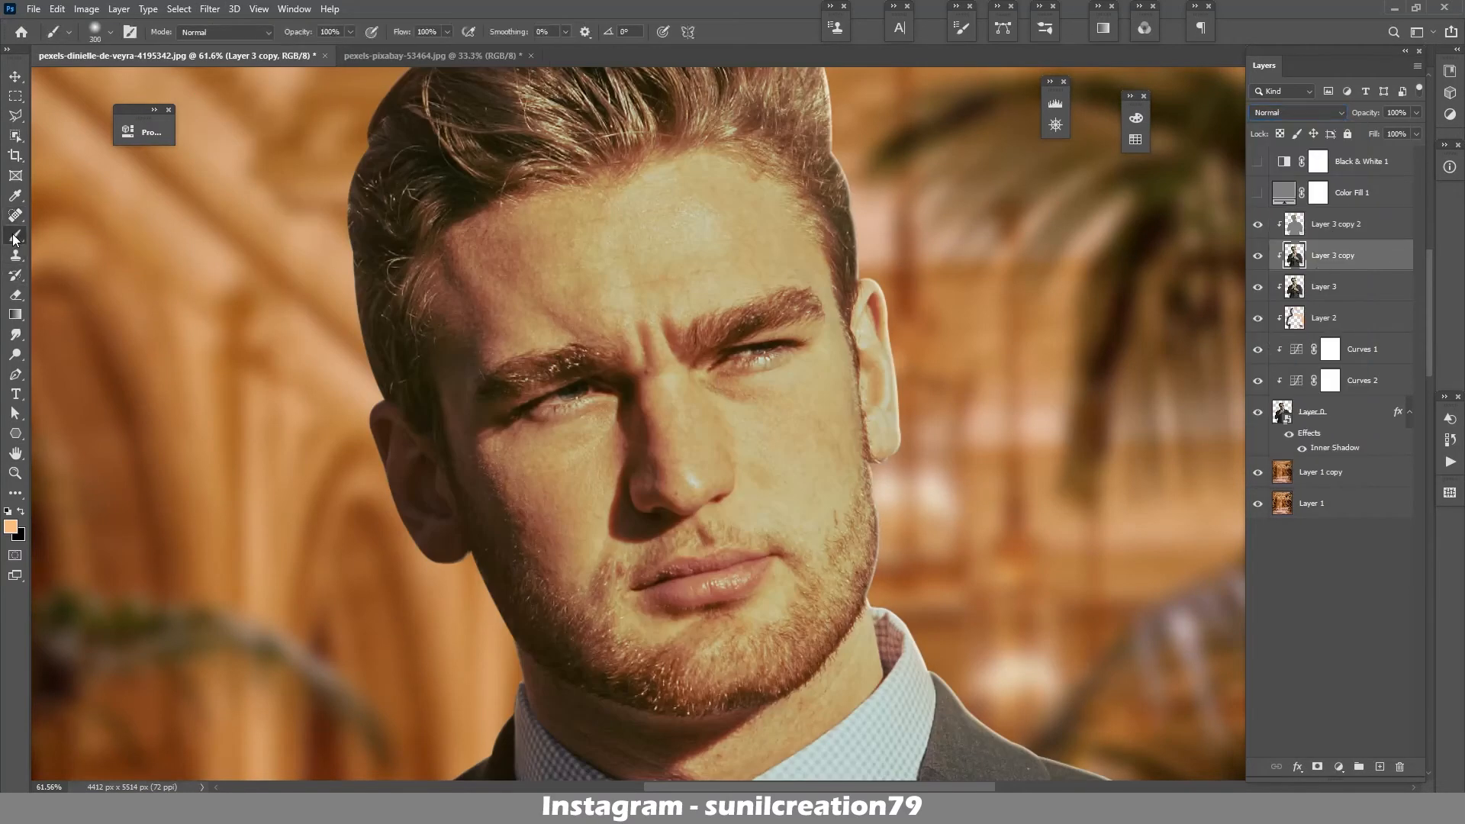
right_click(15, 237)
left_click(77, 280)
key("bracketleft")
key("bracketleft")
key("bracketleft")
key("bracketleft")
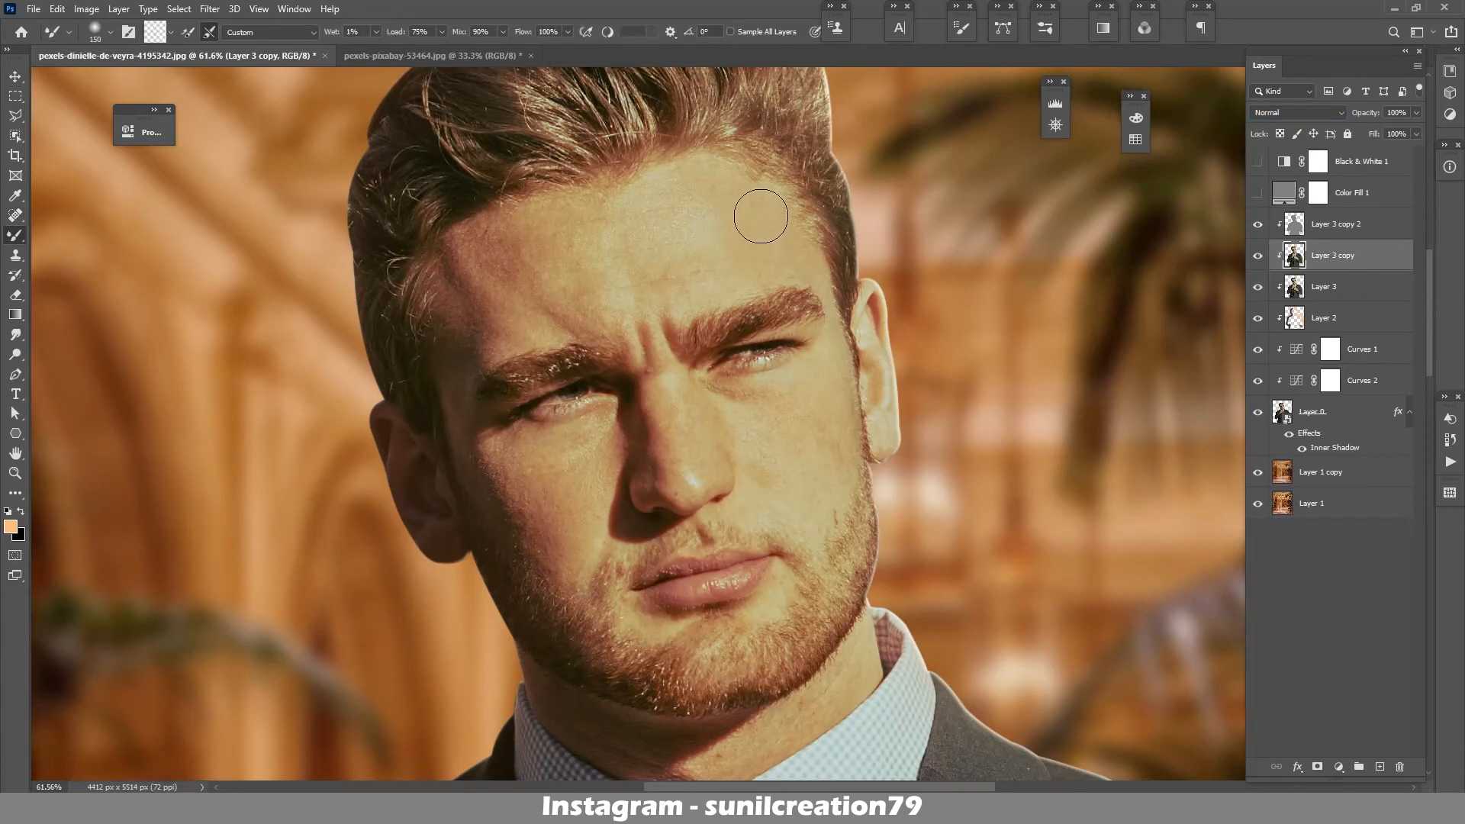
key("bracketleft")
key("bracketleft")
key("bracketleft")
key("bracketleft")
key("bracketleft")
key("bracketleft")
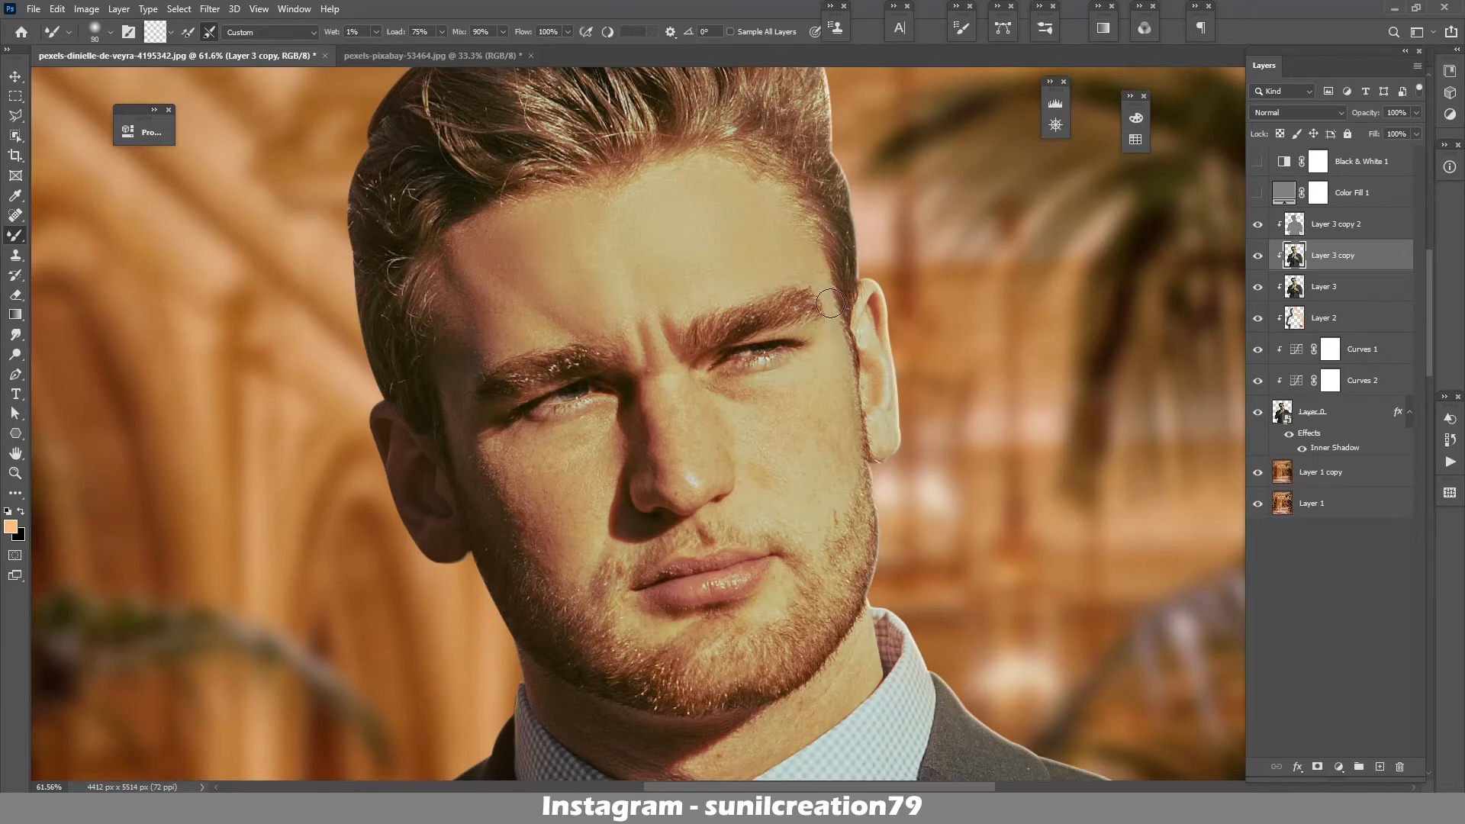
- Smooth the skin of the cheeks and nose with the Mixer Brush at about 100 px
key("bracketright")
left_click_drag(715, 416, 715, 488)
left_click_drag(625, 430, 577, 433)
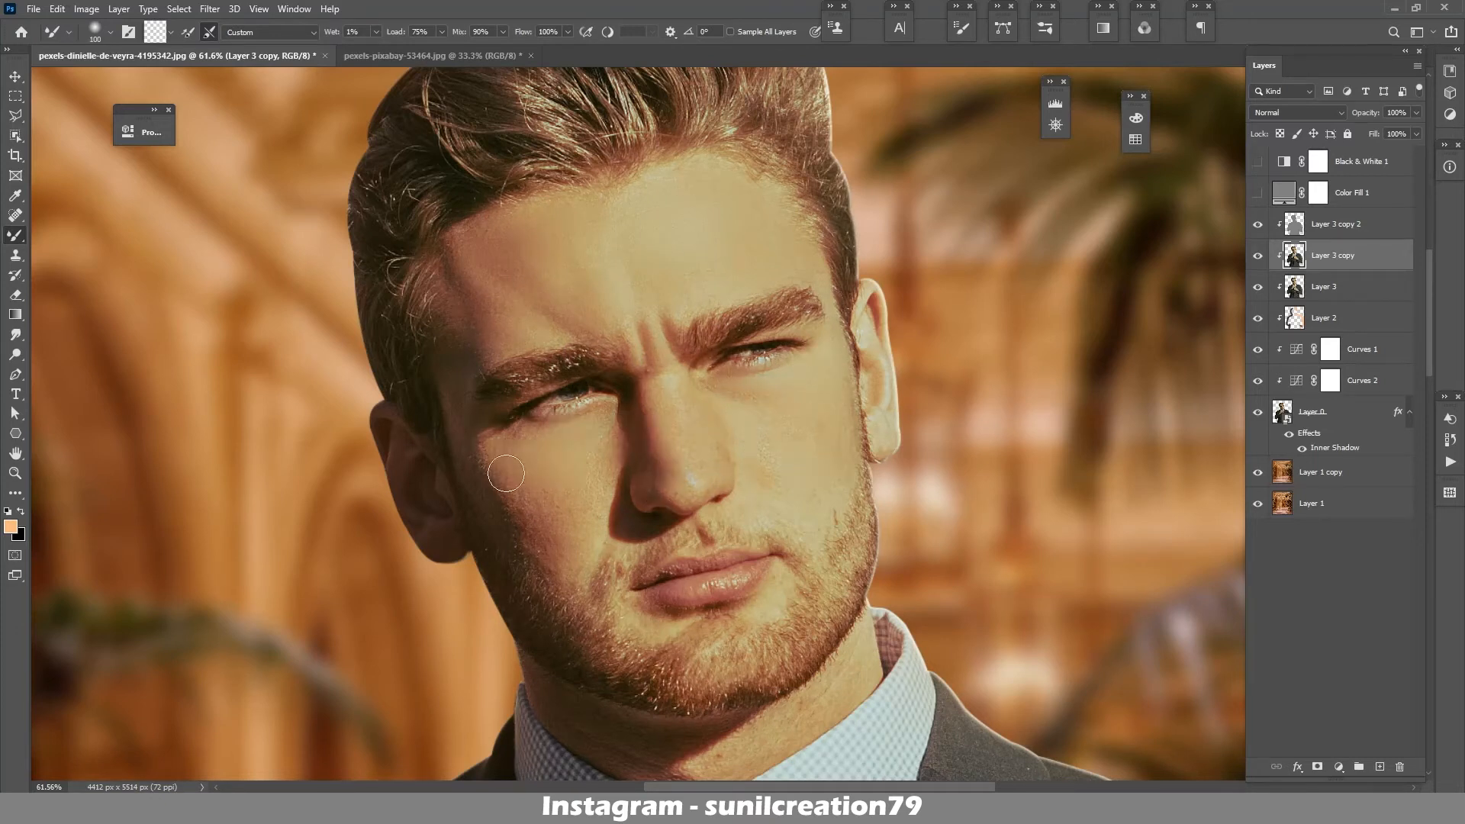
key("bracketleft")
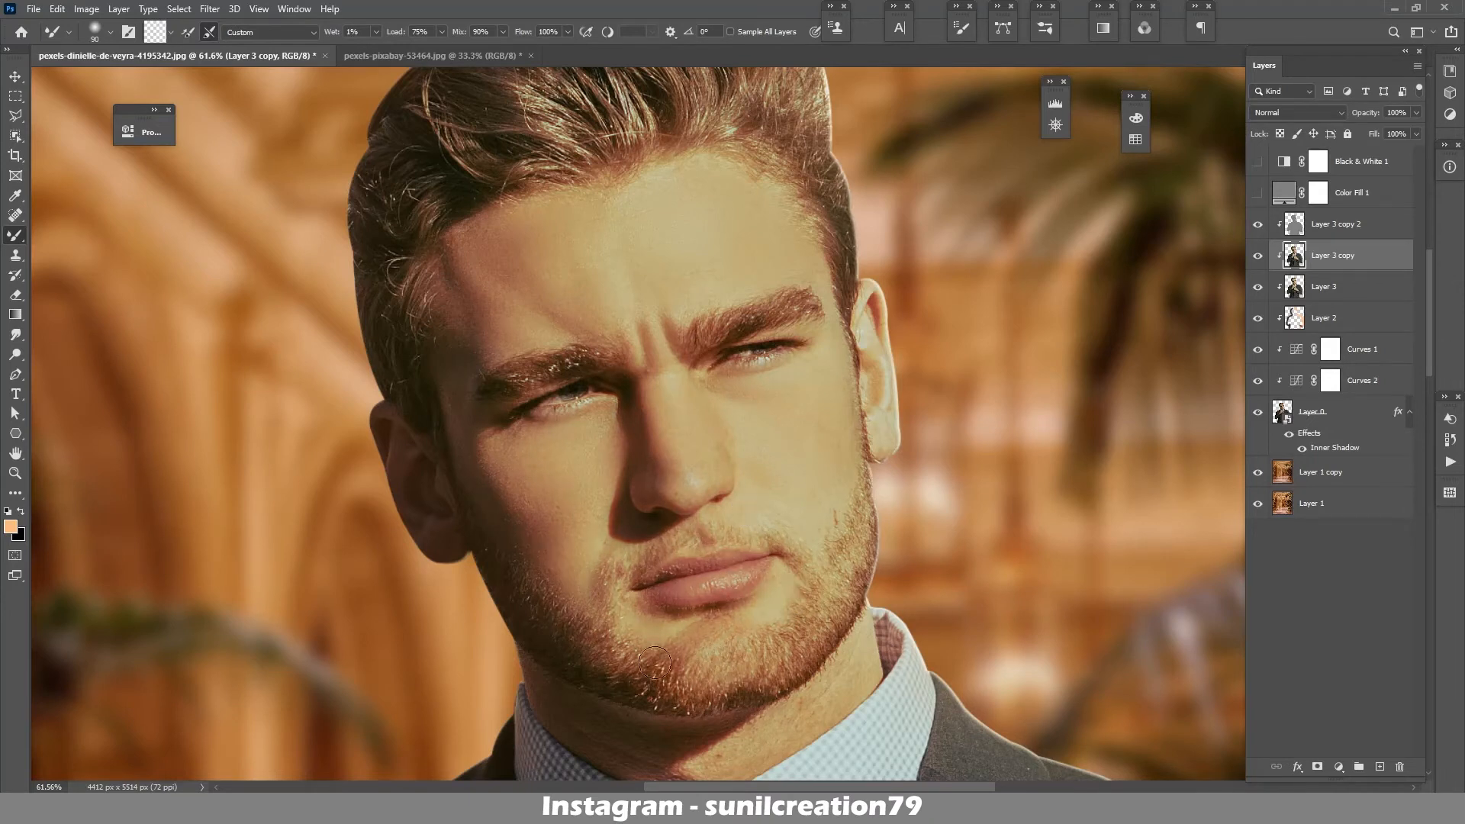
- Smooth the skin around the beard, ear and neck with the Mixer Brush at about 70 px
key("bracketleft")
key("bracketleft")
left_click_drag(837, 488, 894, 296)
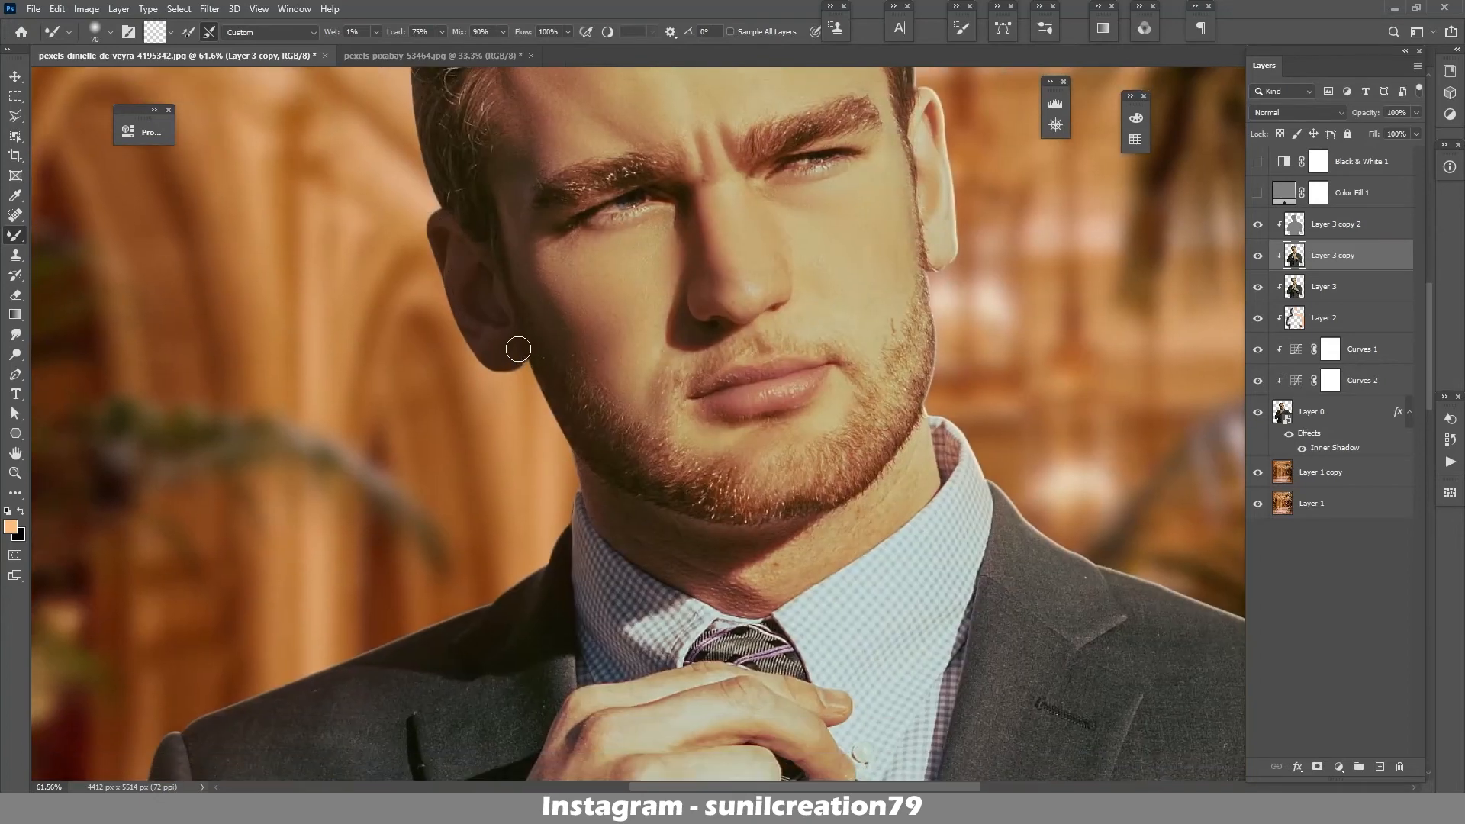
left_click_drag(790, 451, 775, 263)
- Enlarge the Mixer Brush to 125 px and smooth the skin of the raised hand holding the tie
mouse_move(769, 359)
left_mouse_down()
mouse_move(734, 383)
mouse_move(728, 87)
left_mouse_up()
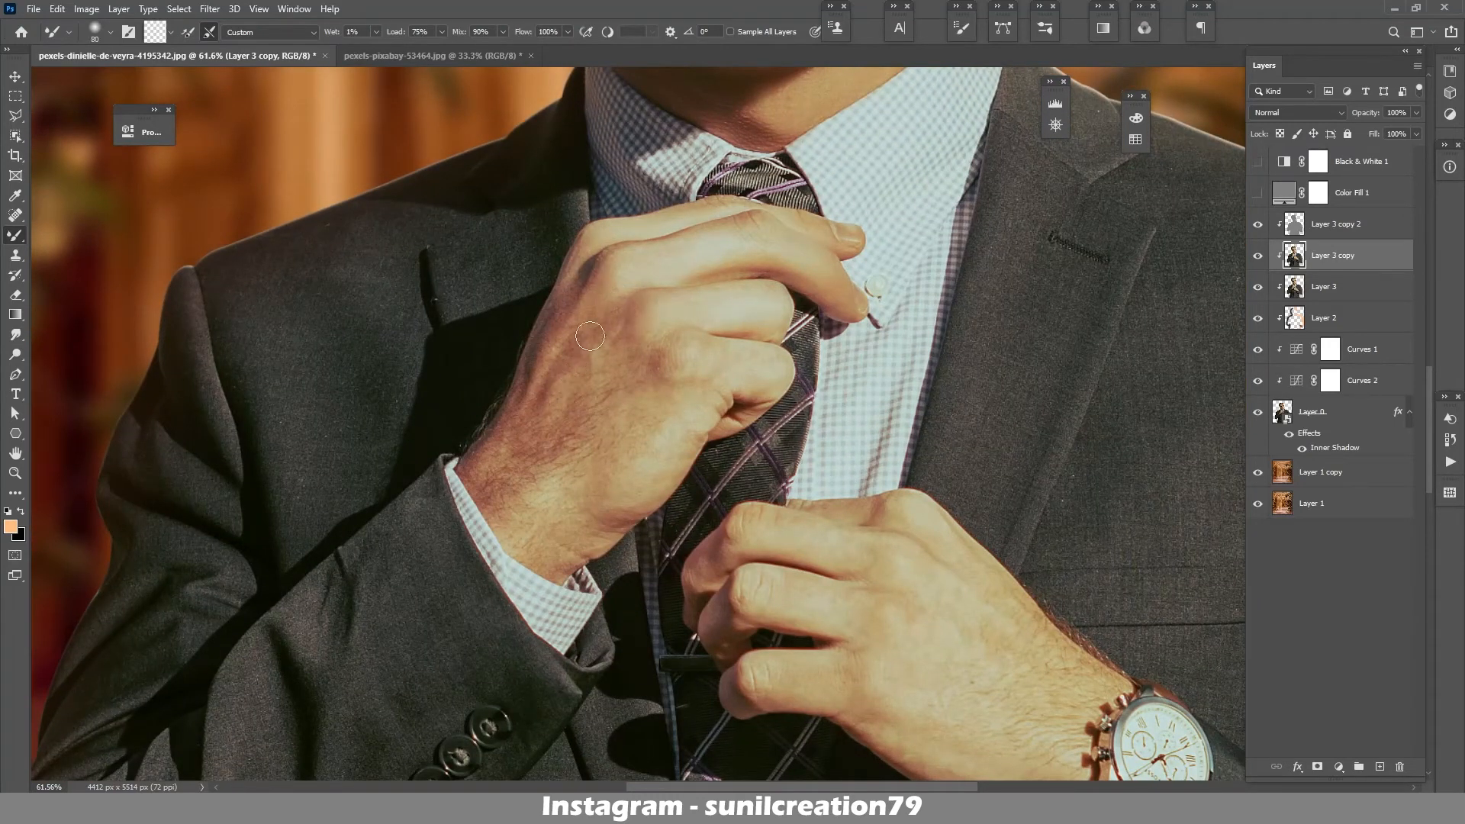
key("bracketright")
key("bracketright")
key("bracketright")
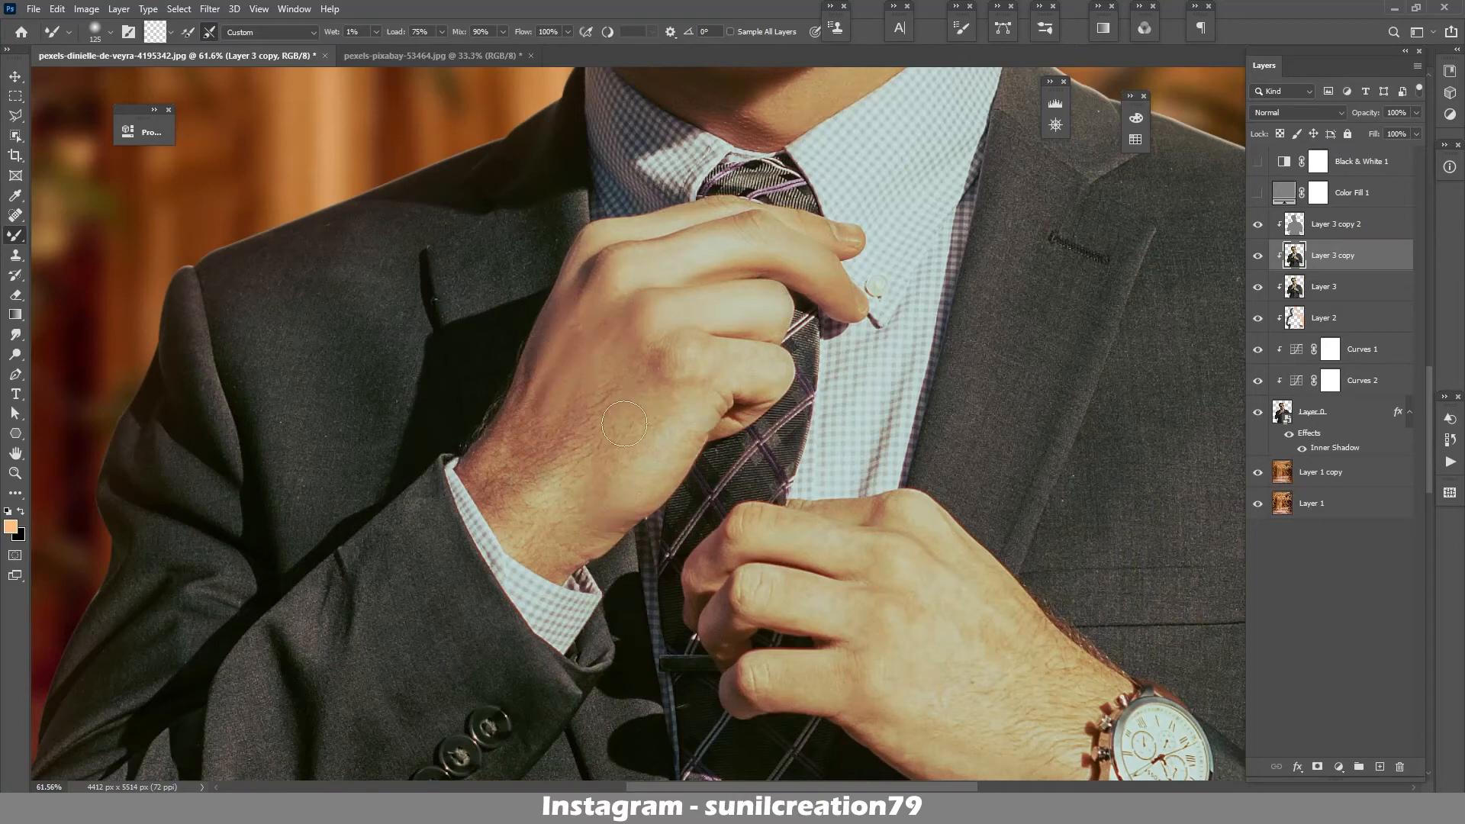
mouse_move(624, 424)
left_mouse_down()
mouse_move(475, 485)
mouse_move(525, 520)
mouse_move(690, 328)
mouse_move(603, 292)
left_mouse_up()
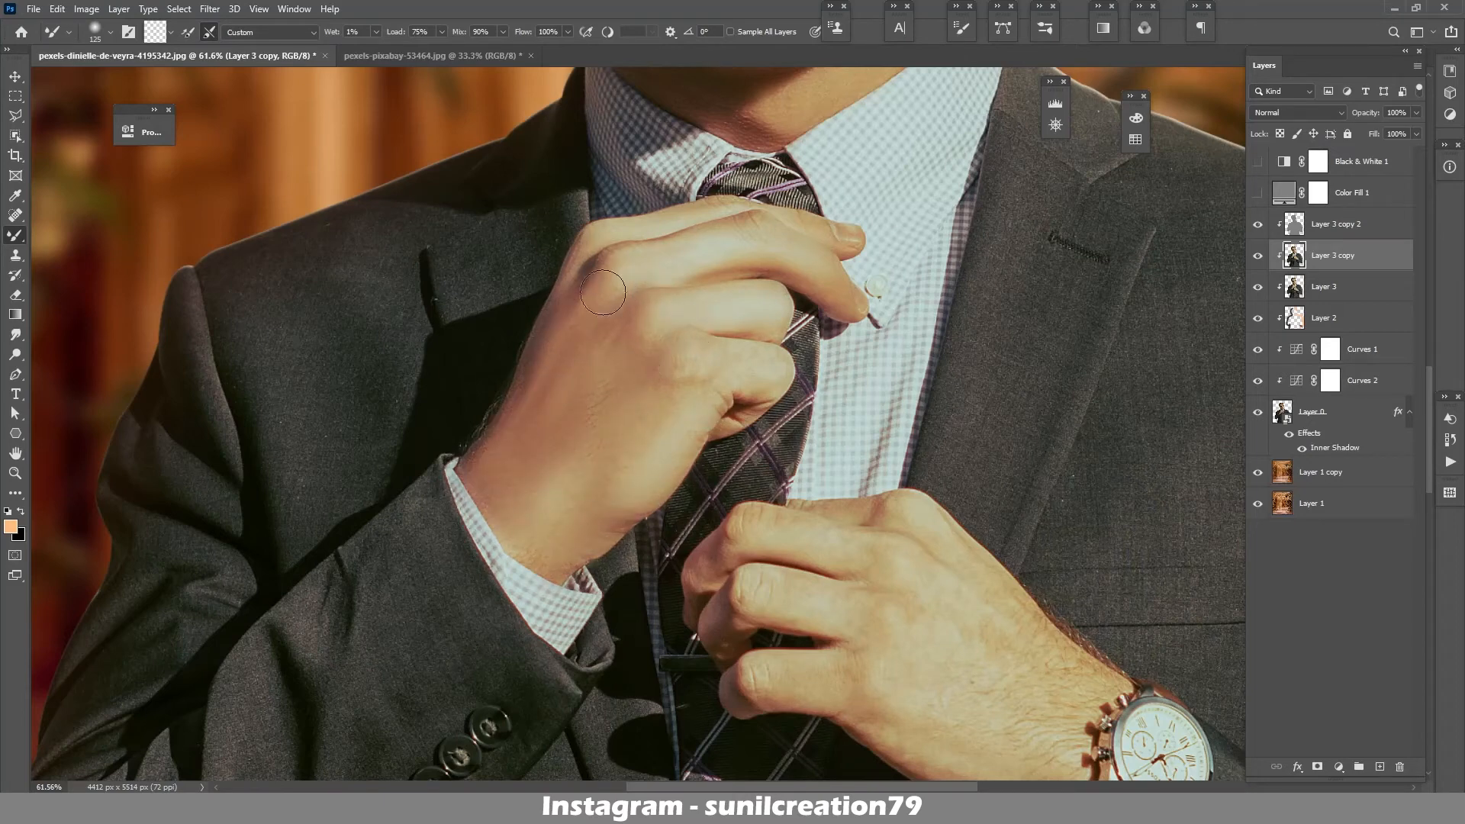
- Smooth the fingers and back of the hand wearing the watch with the 125 px Mixer Brush
left_click_drag(596, 420, 456, 240)
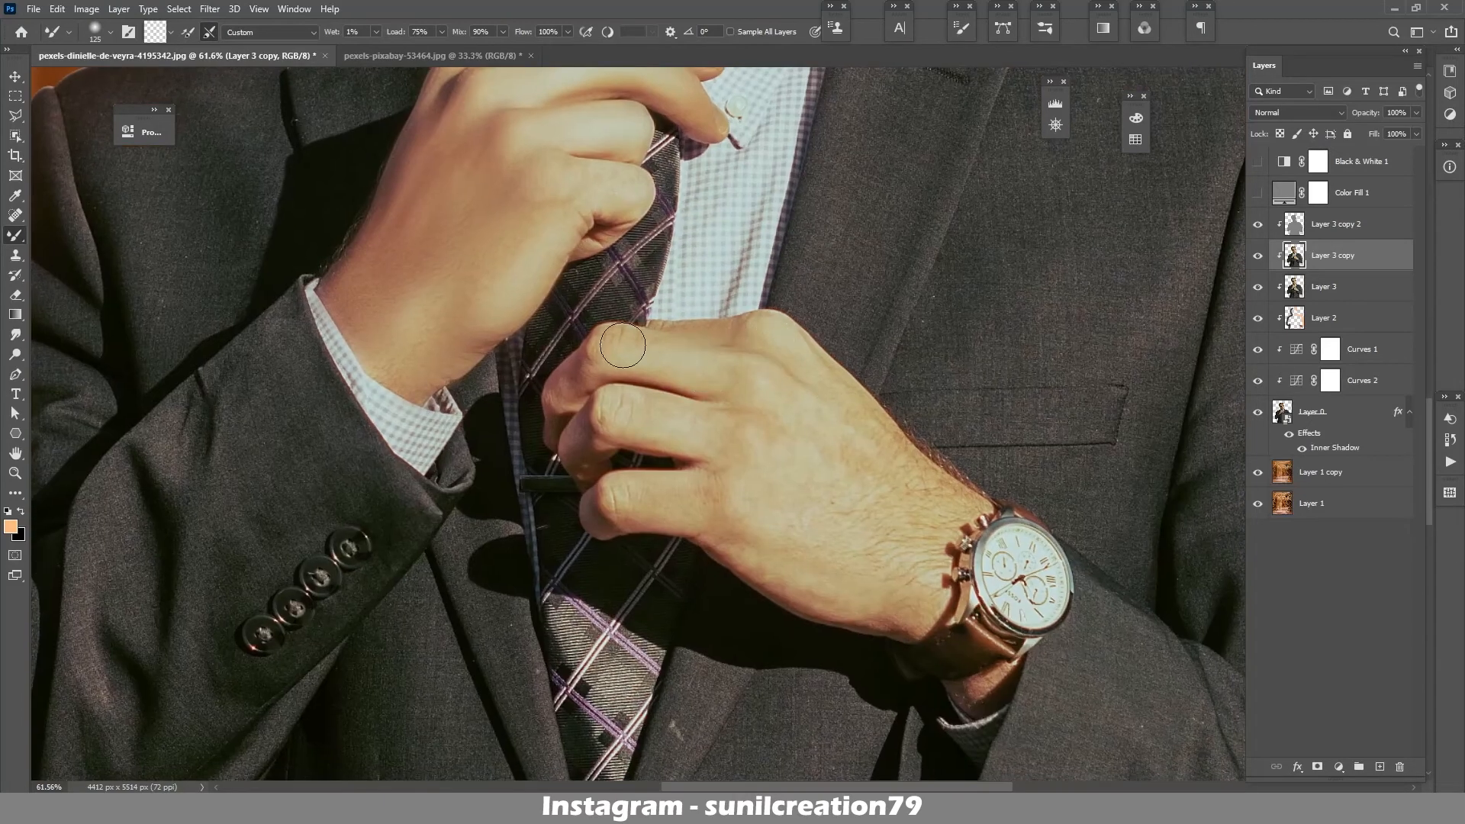
mouse_move(623, 344)
left_mouse_down()
mouse_move(560, 406)
mouse_move(611, 412)
left_mouse_up()
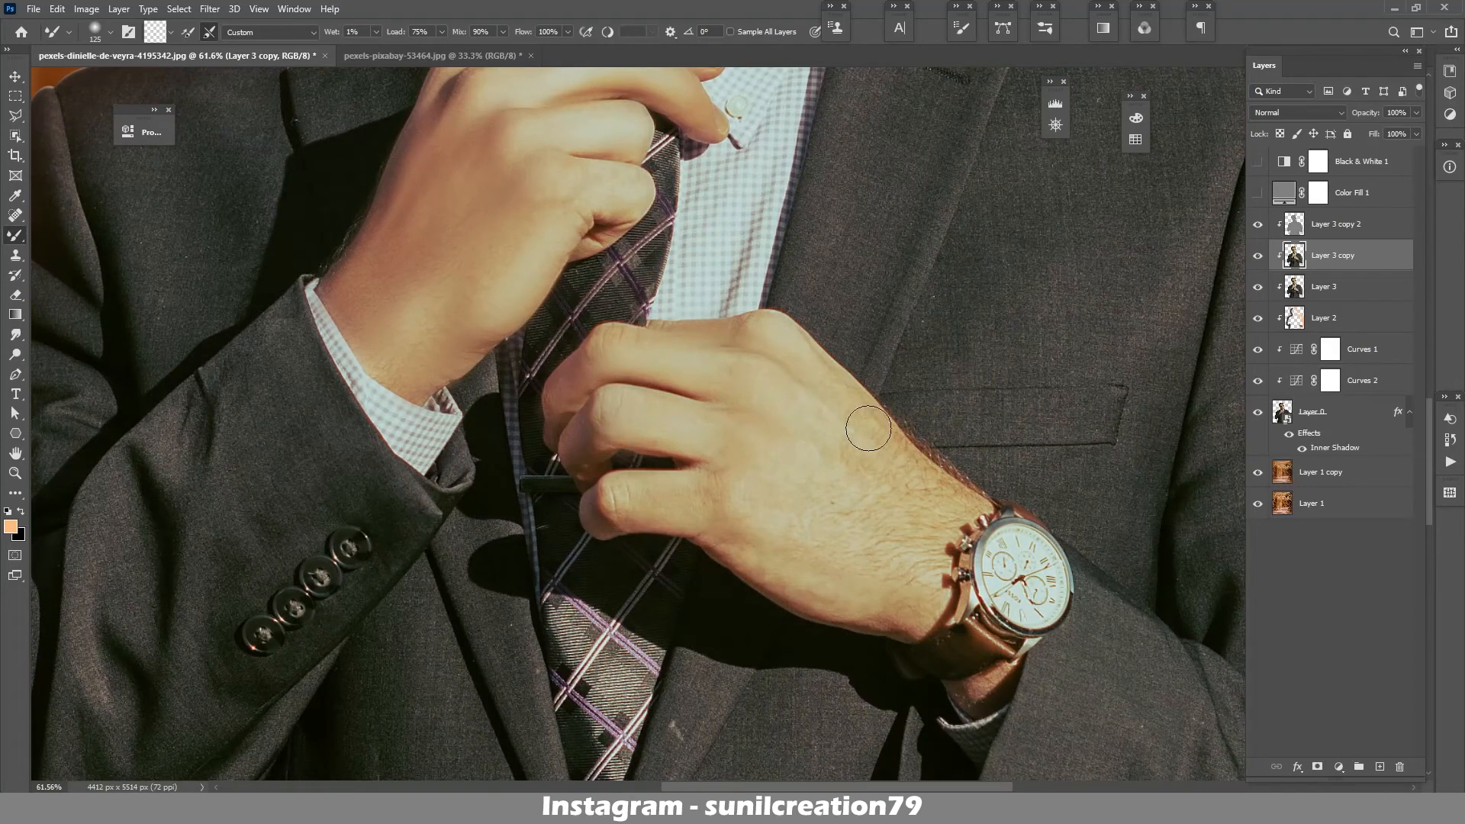
mouse_move(869, 428)
left_mouse_down()
mouse_move(932, 504)
mouse_move(880, 436)
mouse_move(913, 569)
mouse_move(809, 597)
left_mouse_up()
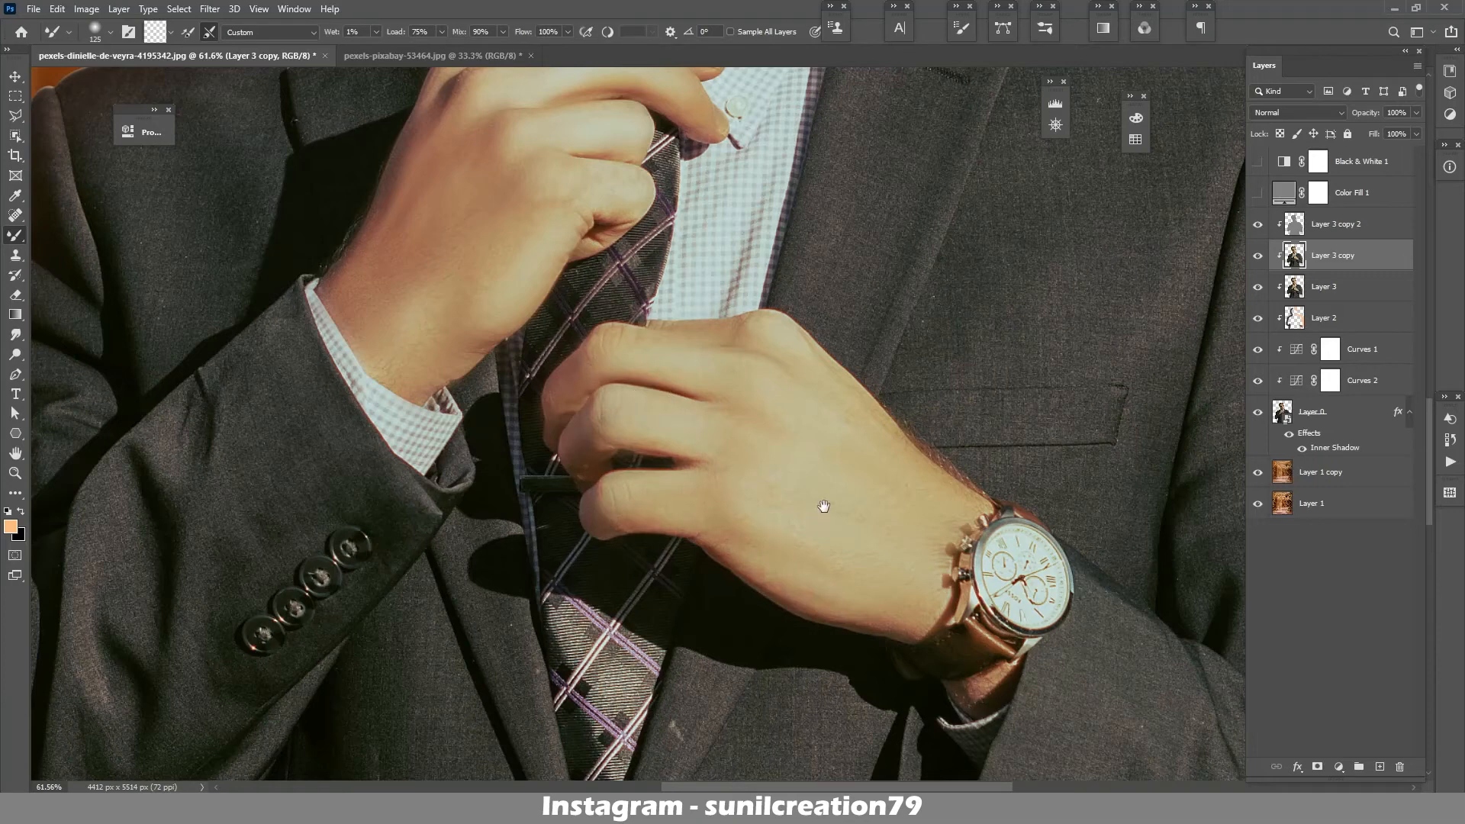
- Compare the smoothed skin layer on and off and lower its opacity to 73%
key("ctrl+space")
mouse_move(869, 271)
left_mouse_down()
mouse_move(769, 329)
mouse_move(816, 316)
left_mouse_up()
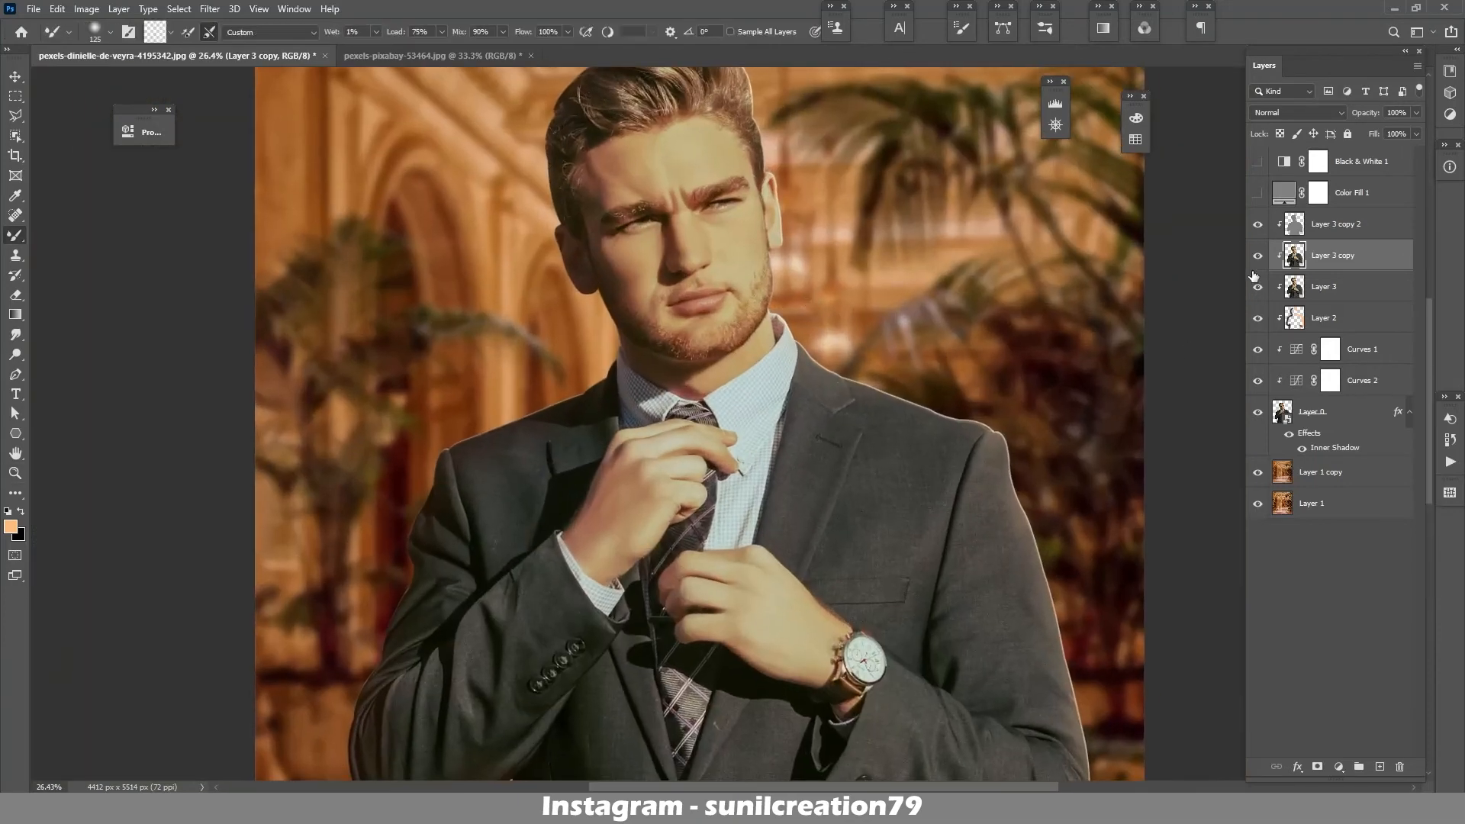
left_click(1254, 262)
left_click(1254, 262)
left_click_drag(1366, 118, 1356, 120)
key("ctrl+space")
left_click_drag(766, 266, 747, 220)
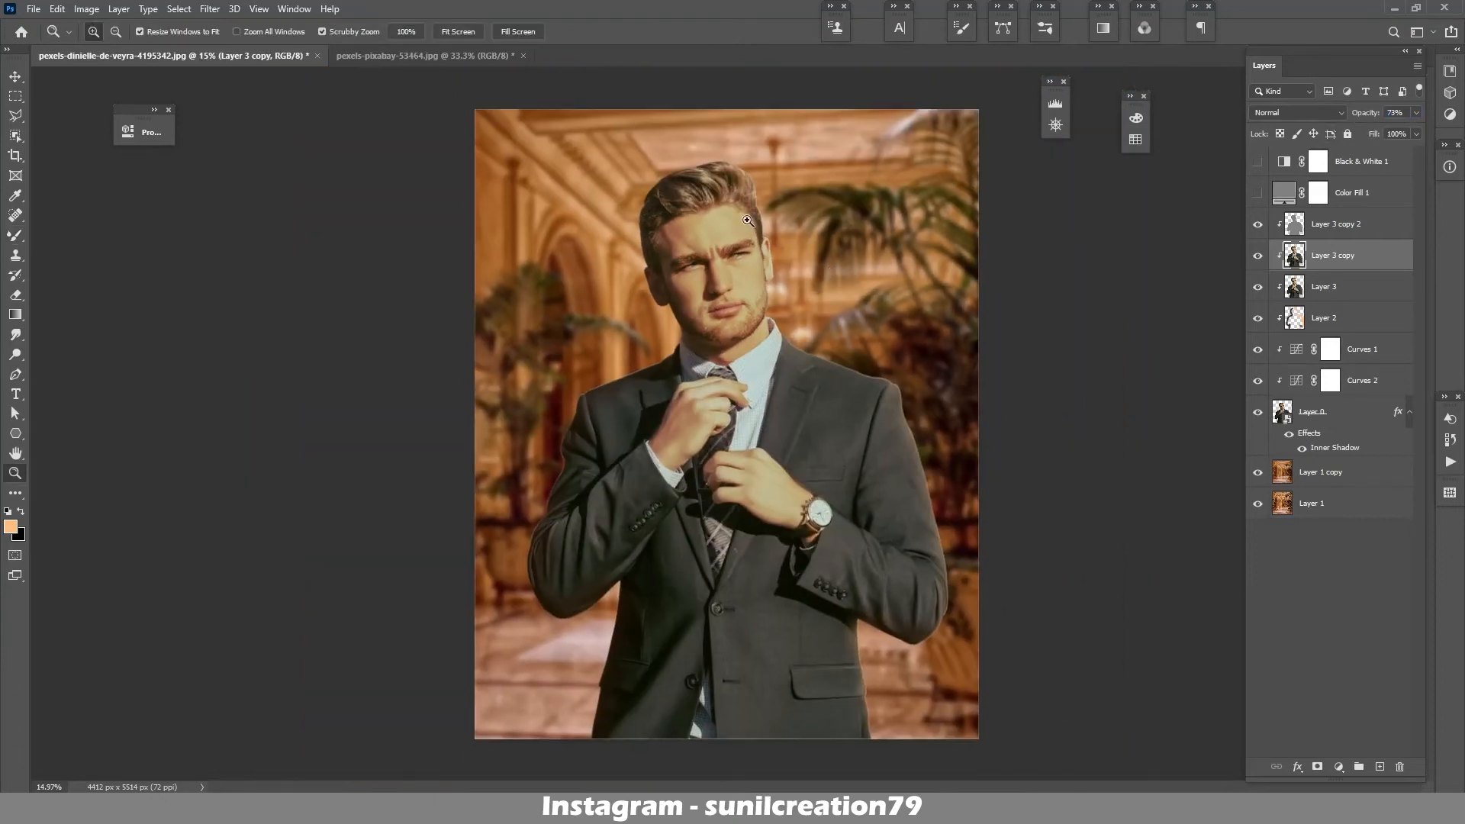
- Add a clipped layer above Layer 3 copy 2, fill it with 50% Gray and set its blend mode to Overlay
left_click(1366, 224)
left_click(1380, 766)
key("shift+BackSpace")
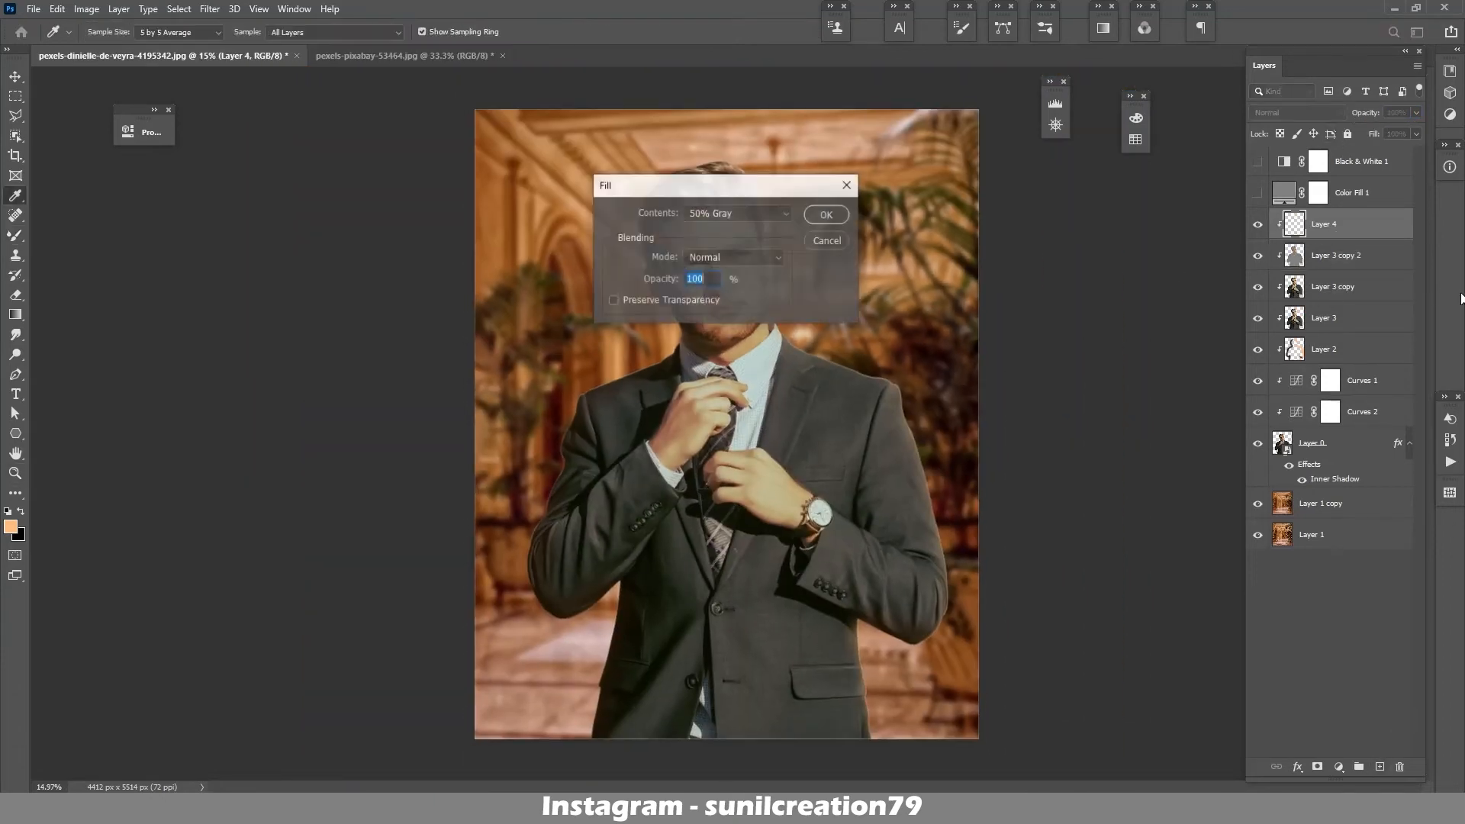
key("Return")
left_click(1297, 112)
left_click(1312, 305)
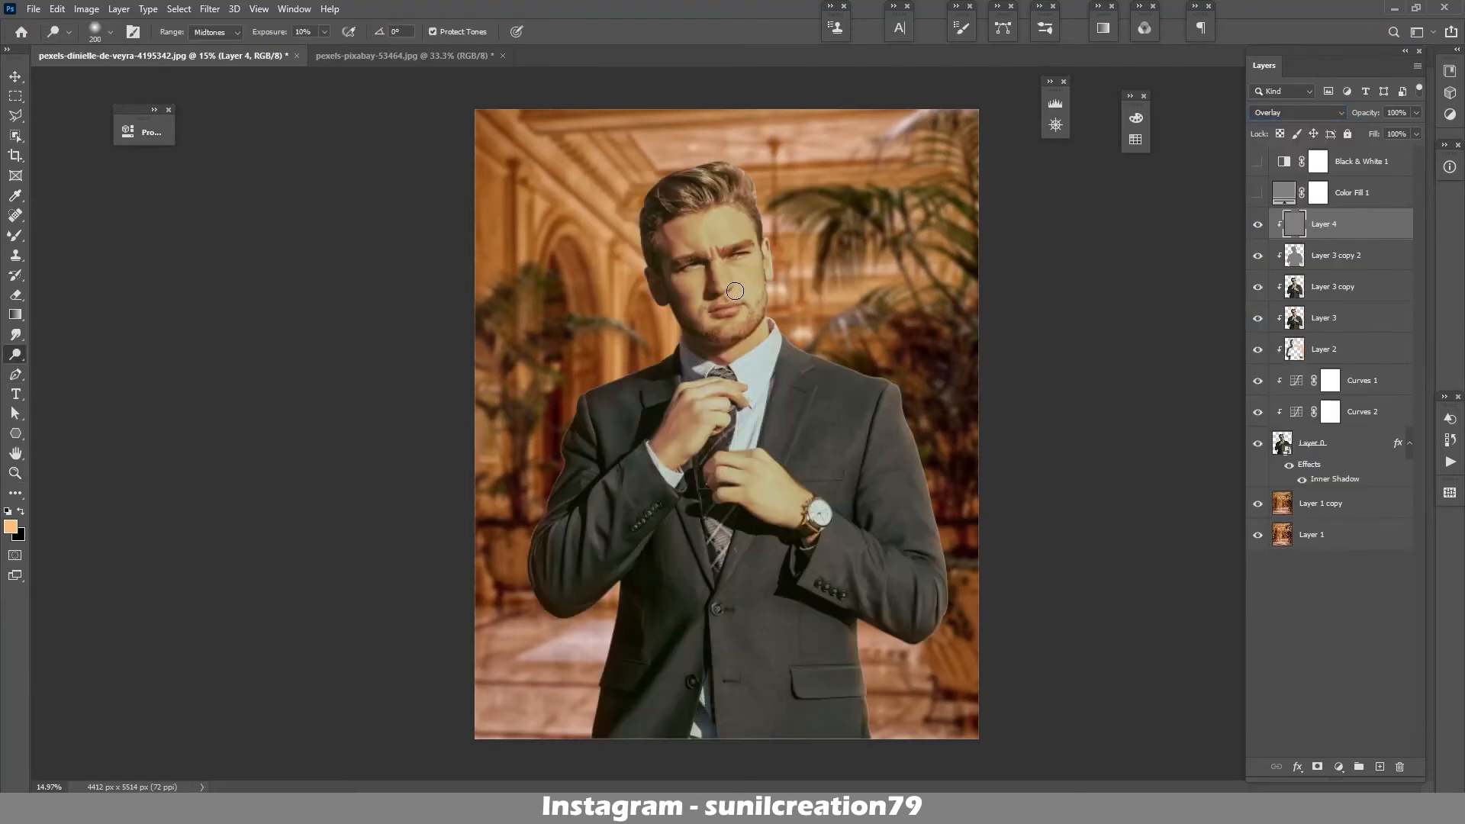
- Brighten the highlights of the face and hands on the gray layer with the Dodge tool at Midtones and 10% exposure
key("ctrl+space")
left_click(747, 249)
left_click_drag(747, 250, 756, 249)
key("o")
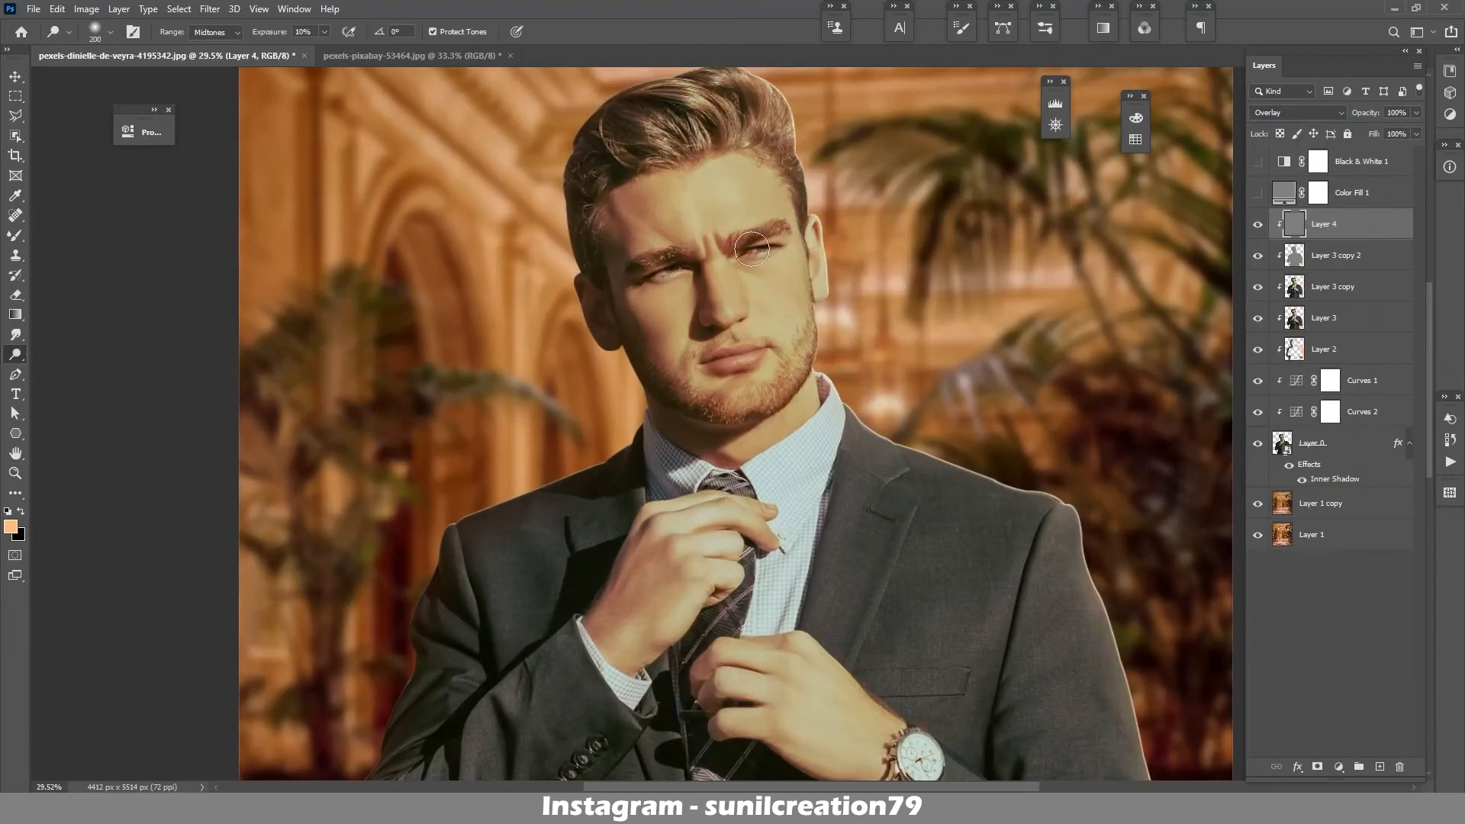
key("bracketright")
key("bracketright")
key("bracketright")
key("bracketright")
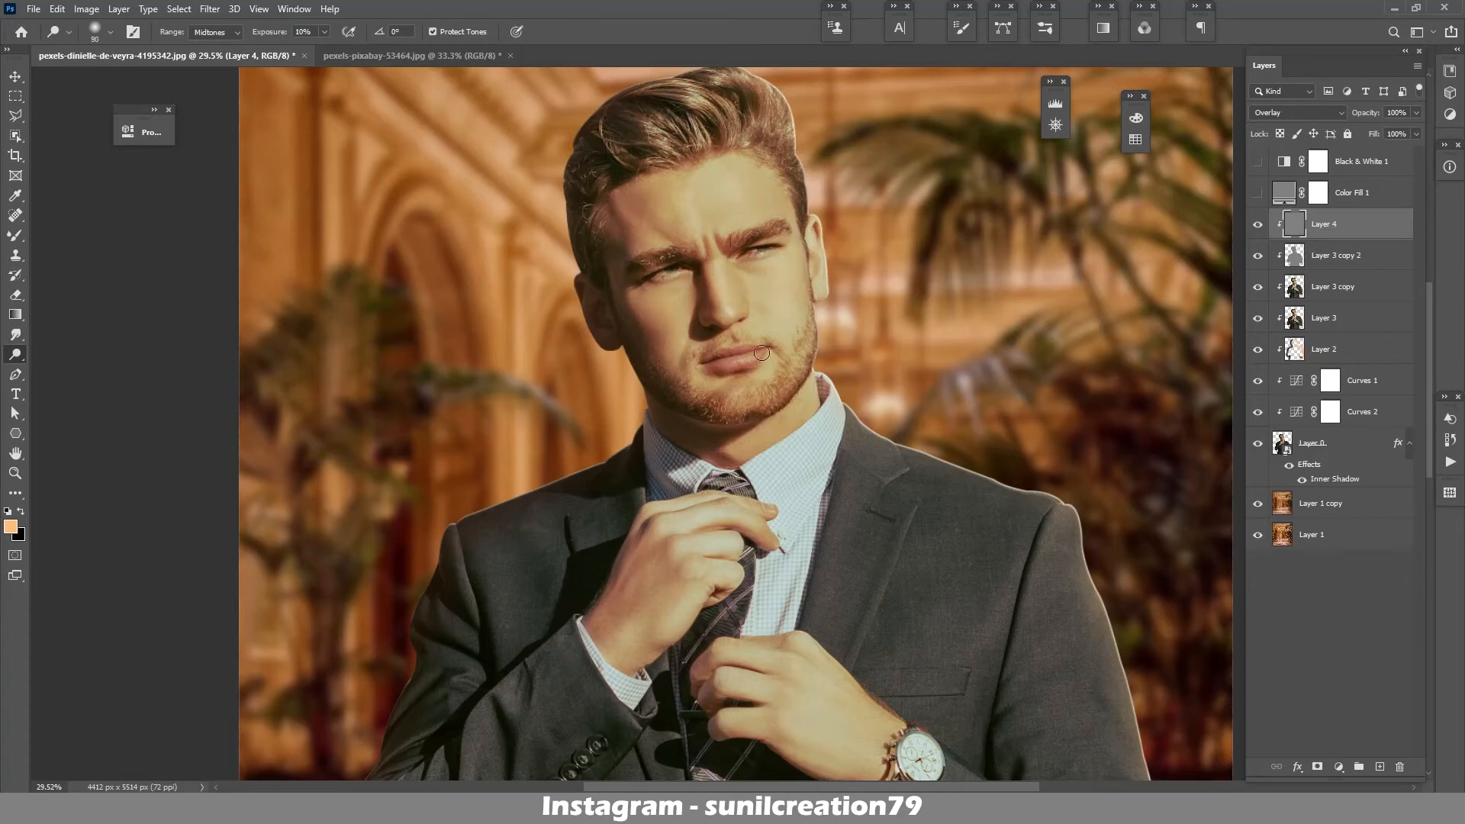
key("space")
left_click_drag(738, 511, 726, 425)
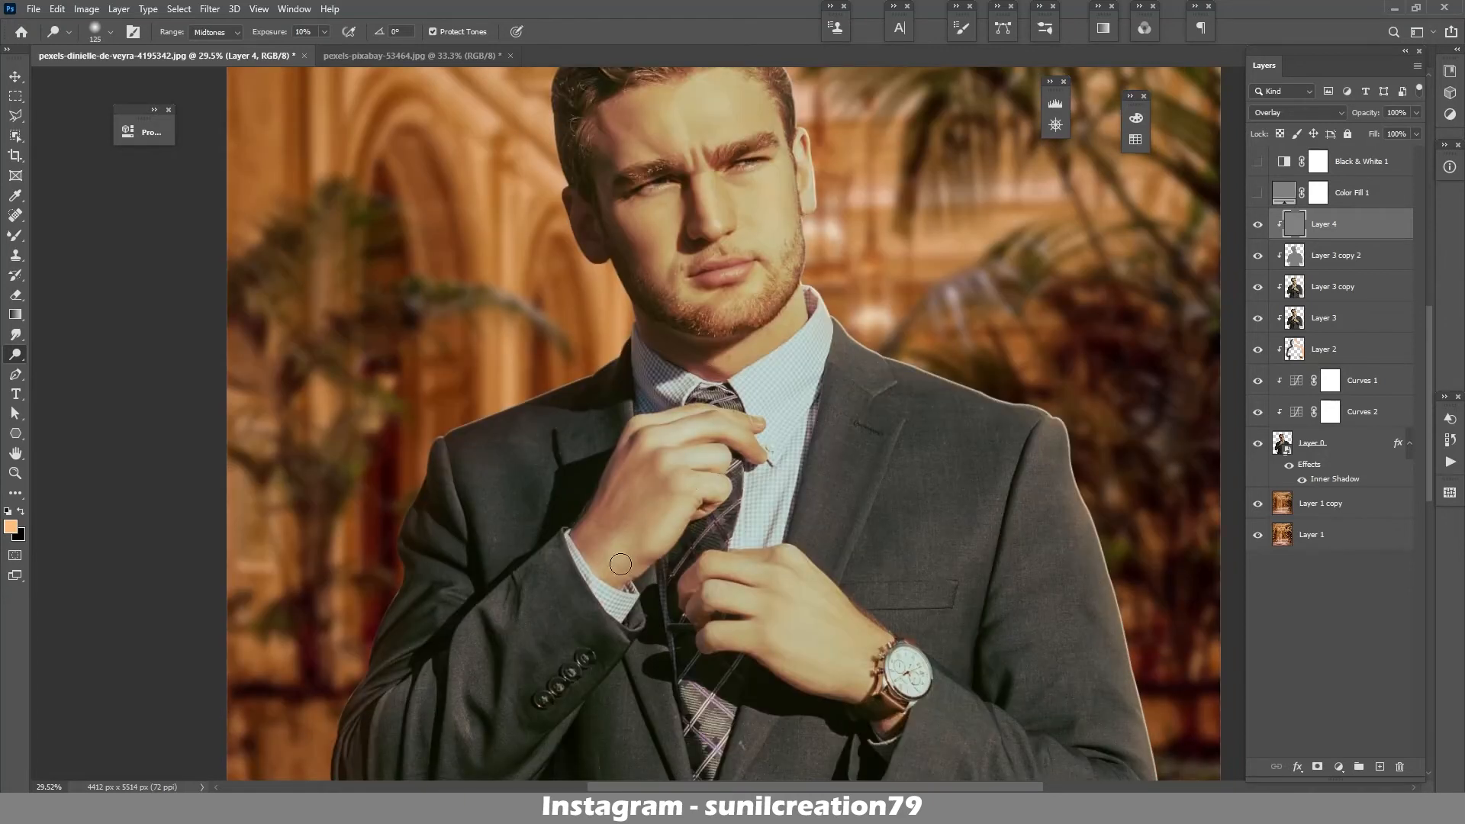
- Darken the man's shadow areas on the gray layer with the Burn tool at Midtones and 5% exposure
right_click(15, 357)
left_click(68, 370)
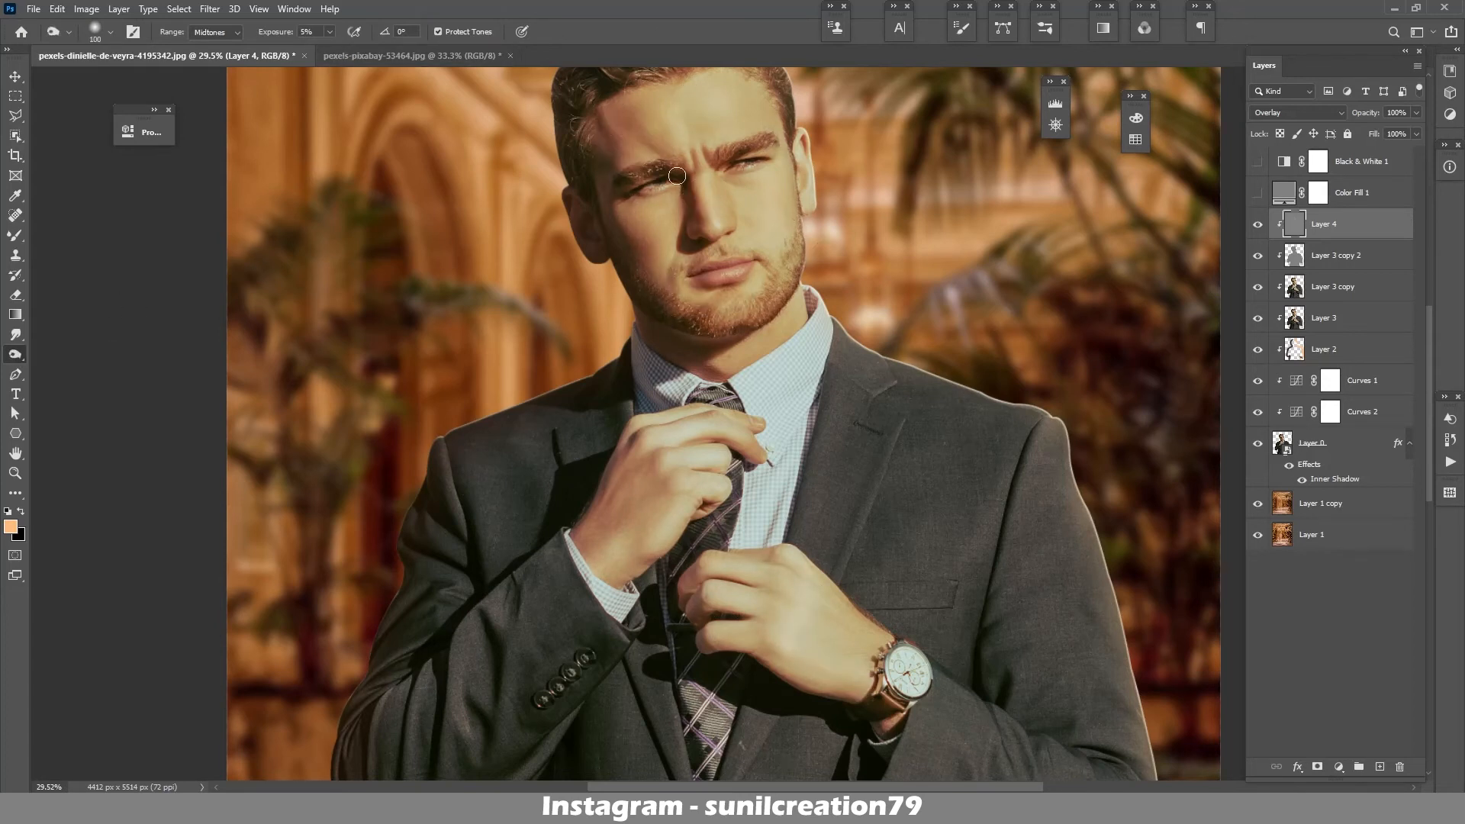
key("bracketleft")
left_click_drag(848, 339, 751, 339)
- Compare the dodge-and-burn layer on and off and reduce its opacity to 75%
left_click_drag(1087, 281, 984, 288)
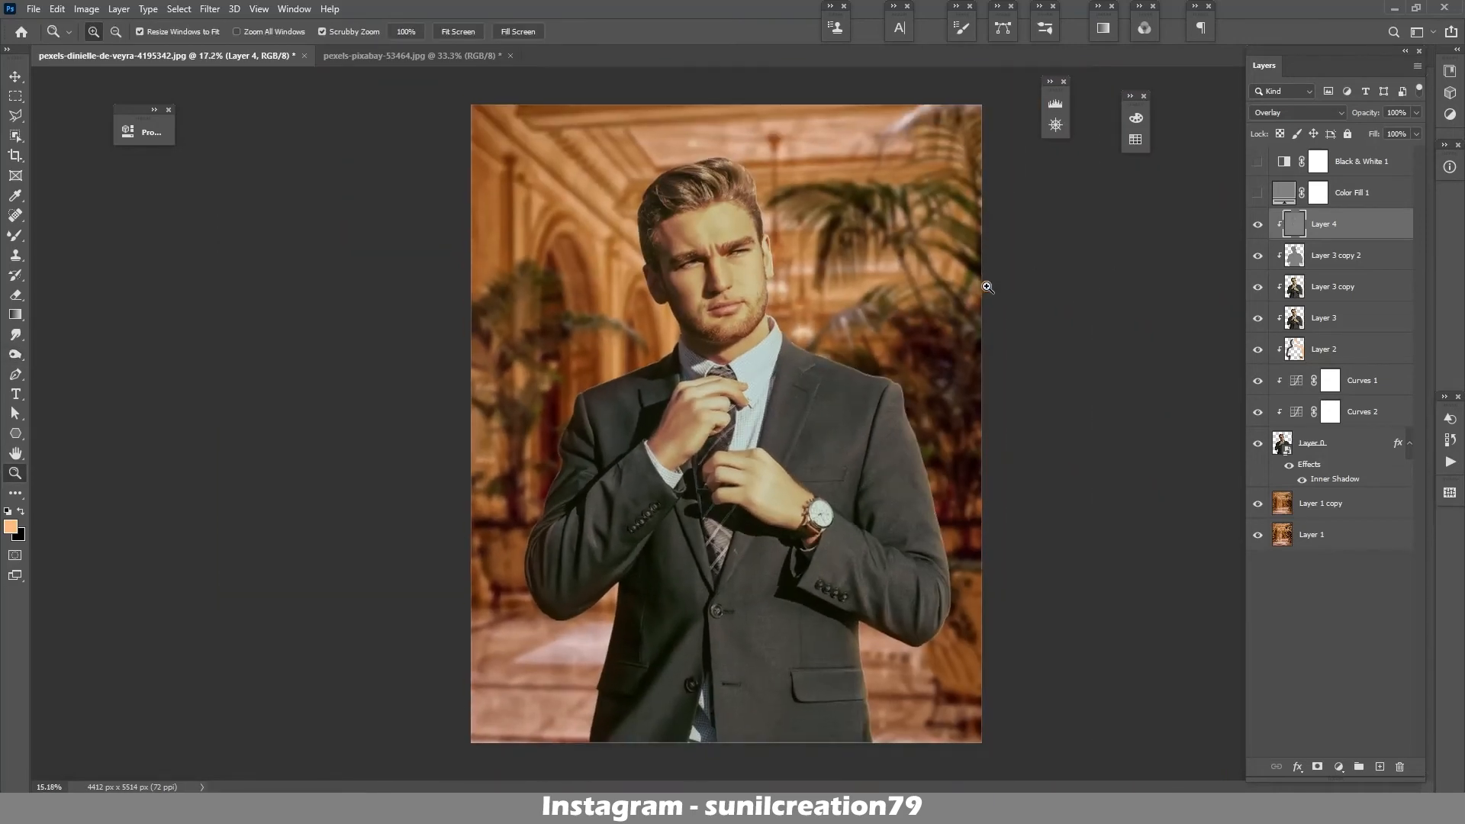
left_click(1257, 225)
left_click(1256, 225)
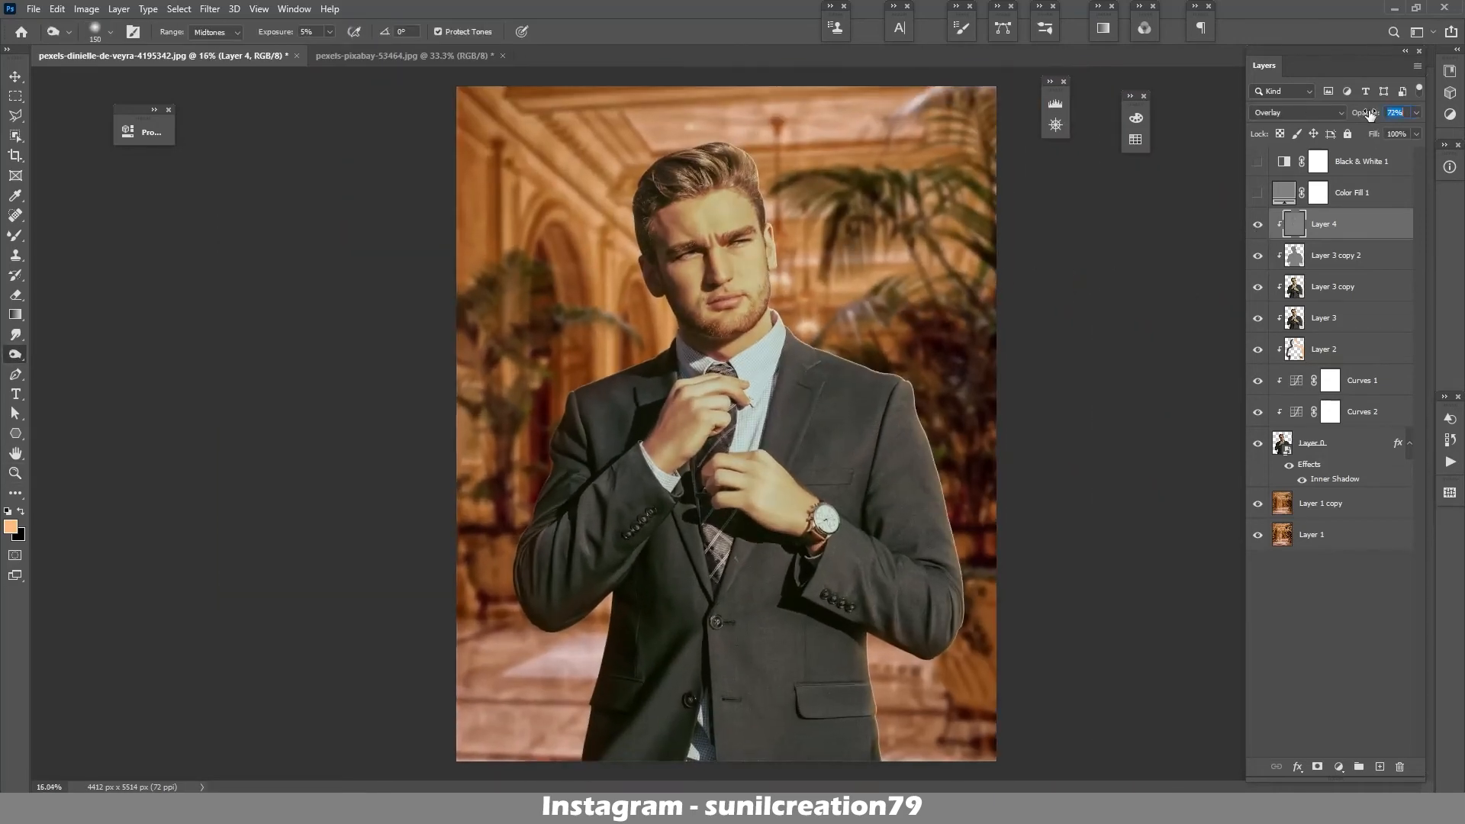
left_click_drag(1371, 115, 1373, 115)
left_click(1257, 227)
left_click(1256, 227)
- Hide the two background layers and stamp the retouched man into a new layer above Layer 4
key("ctrl+space")
left_click_drag(807, 249, 837, 248)
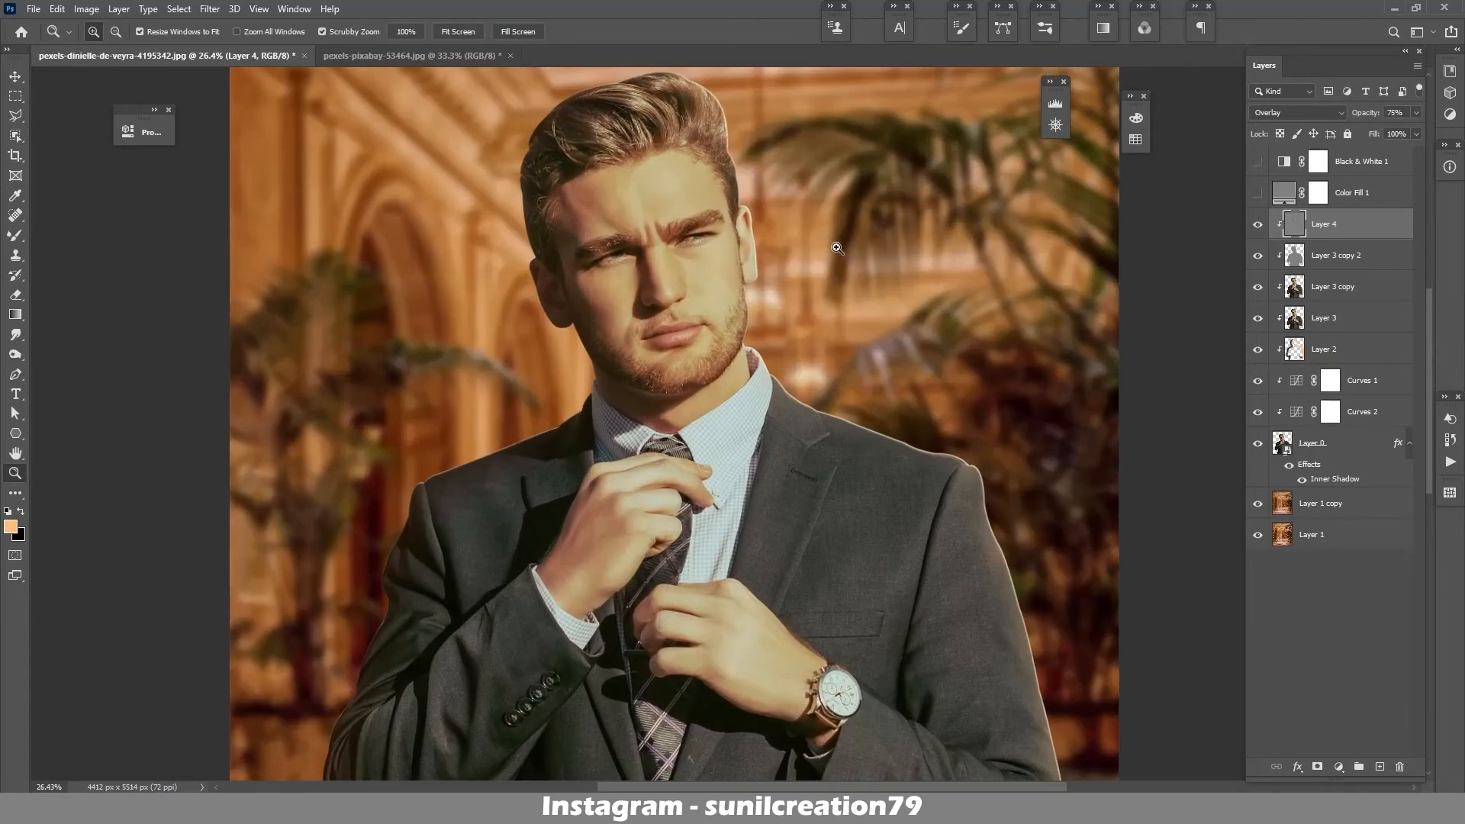
left_click_drag(1257, 508, 1257, 535)
key("ctrl+alt+shift+e")
- Group the man's source layers below Layer 1 and make both background layers visible again beneath the stamped Layer 5
left_click_drag(1260, 258, 1260, 431)
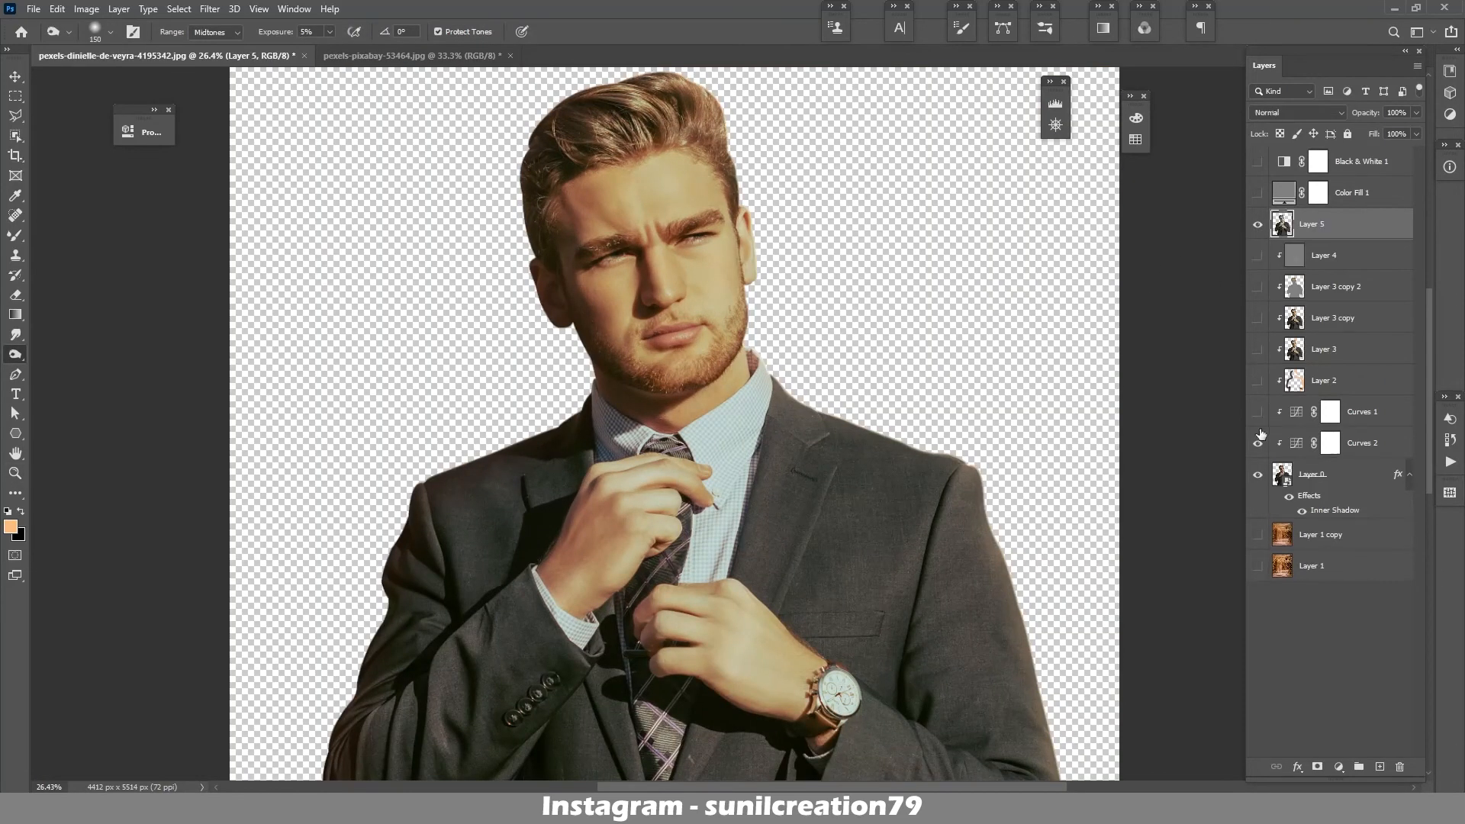
left_click(1327, 255)
left_click(1335, 500, "shift")
key("ctrl+g")
left_click_drag(1312, 250, 1263, 312)
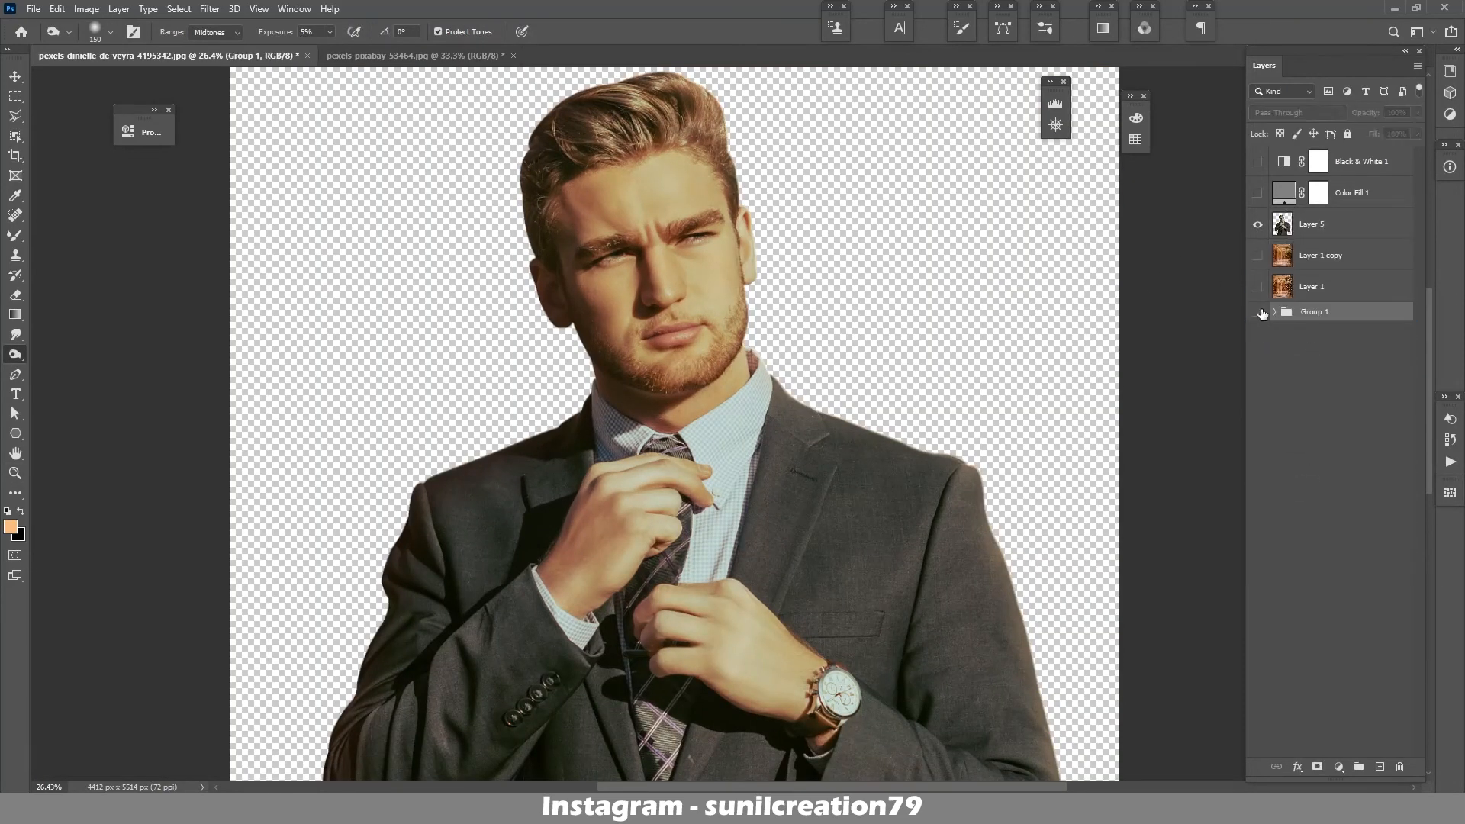
left_click(1316, 229)
left_click_drag(1261, 259, 1260, 311)
- Choose the Smudge tool with a scattered-dot brush tip for working on the man's hair
left_click(15, 334)
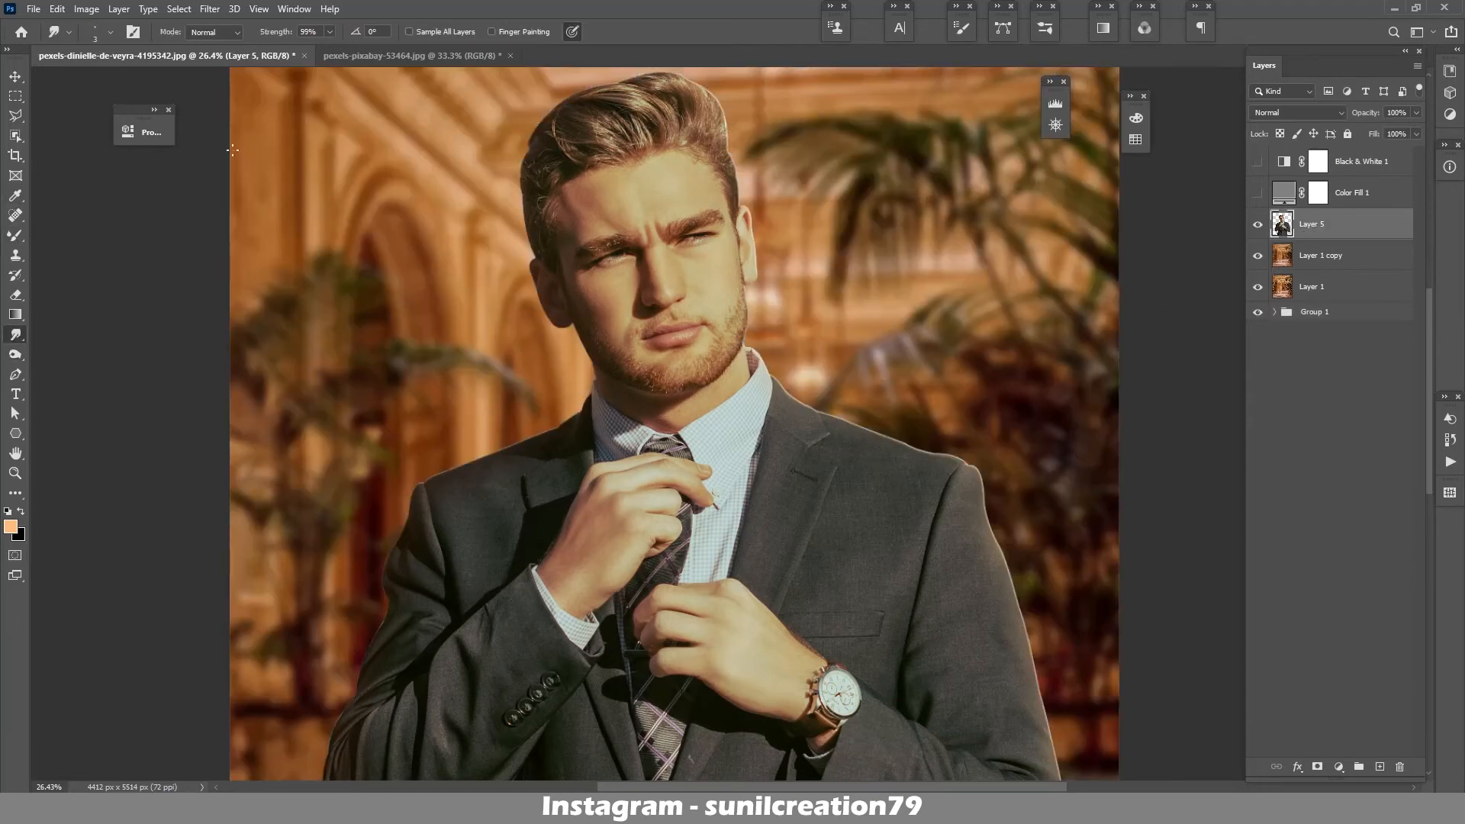
mouse_move(681, 155)
left_mouse_down()
mouse_move(798, 145)
mouse_move(870, 333)
left_mouse_up()
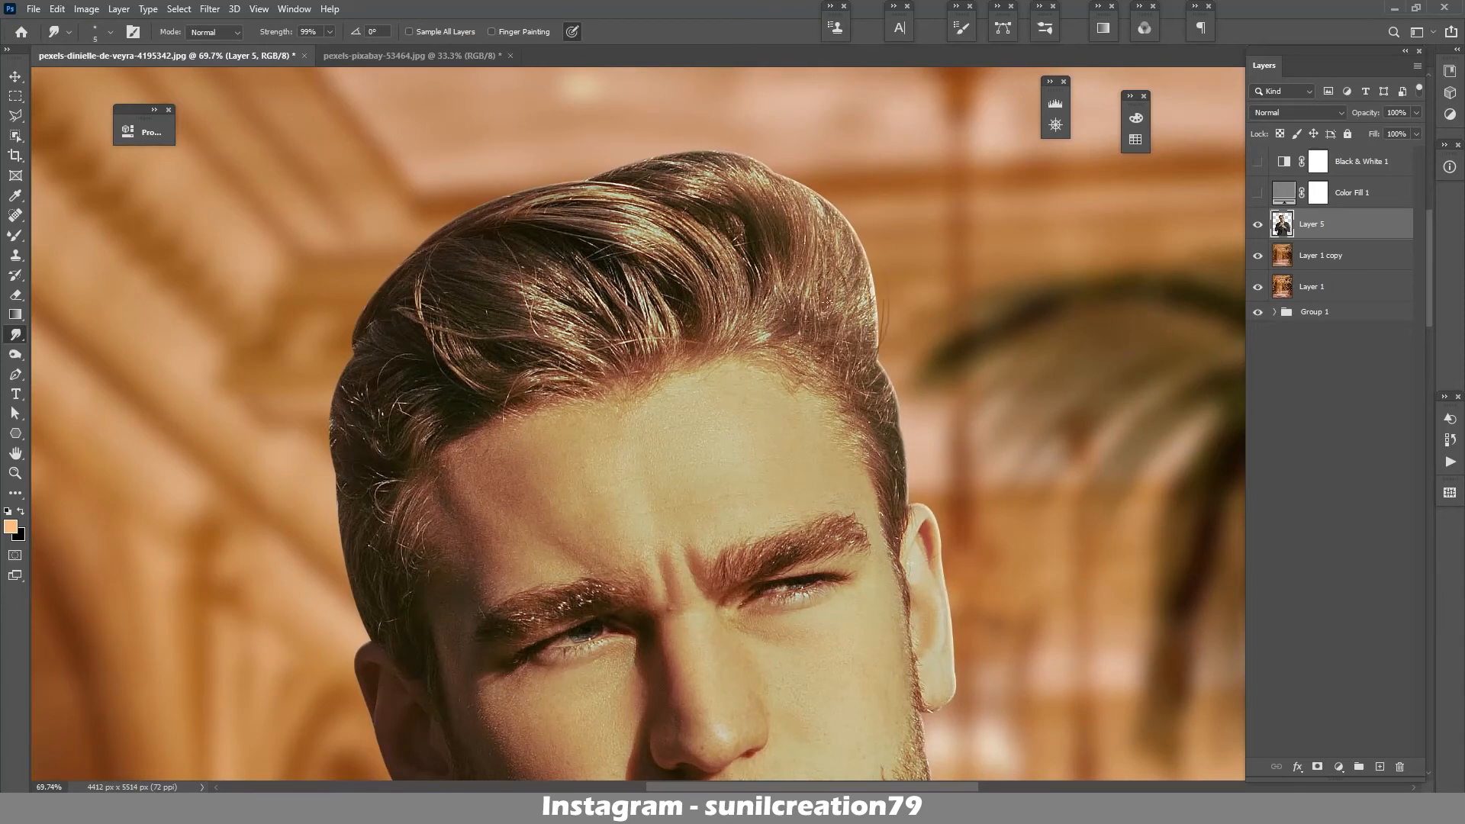
left_click(109, 31)
left_click_drag(237, 206, 239, 250)
left_click(107, 242)
- Enter 4 for the value in the smudge tip's brush settings and turn off pressure control of the brush size
left_click(133, 31)
left_click_drag(914, 264, 822, 269)
type("04")
key("Return")
left_click(573, 32)
- Set the smudge brush size to 50 px and its strength to 55%
key("bracketleft")
key("bracketleft")
key("bracketleft")
key("bracketleft")
key("bracketleft")
key("bracketleft")
key("bracketleft")
key("bracketleft")
key("bracketleft")
key("bracketleft")
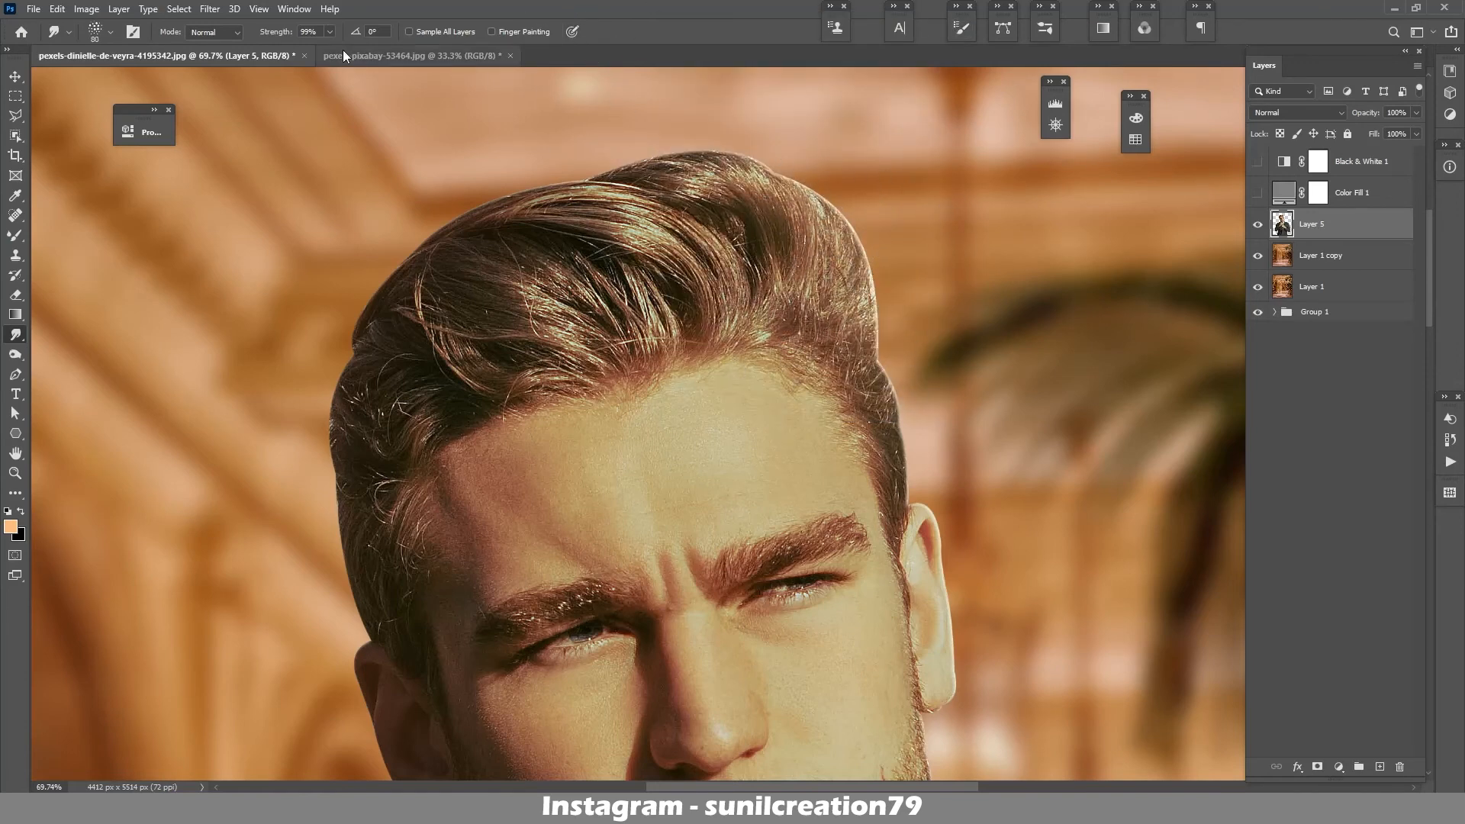
key("5")
key("5")
key("bracketleft")
key("bracketleft")
key("bracketleft")
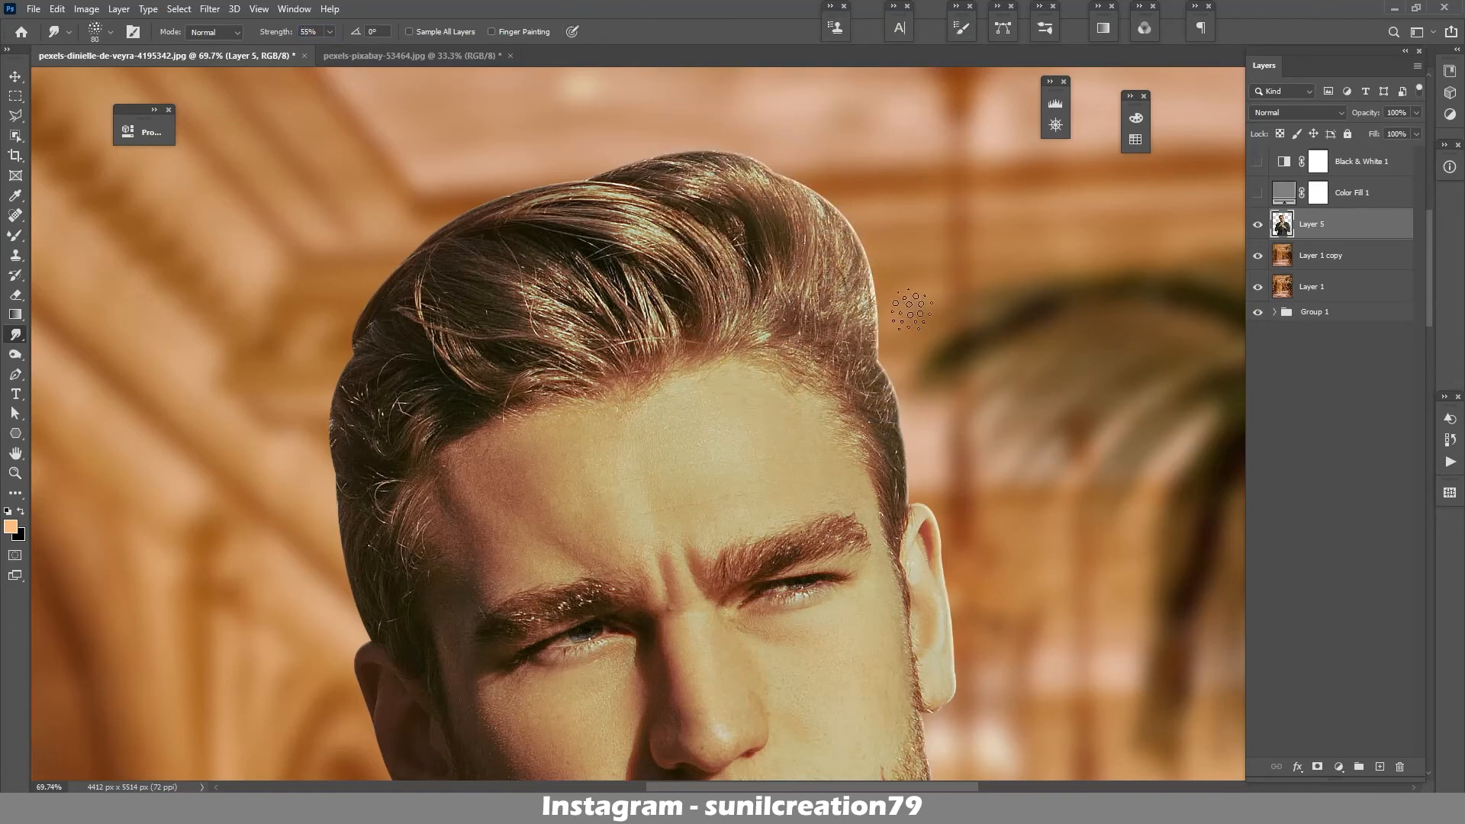
- Smudge the hair's outer edge outward along the crown and the sunlit side of the man's head
left_click_drag(845, 231, 828, 196)
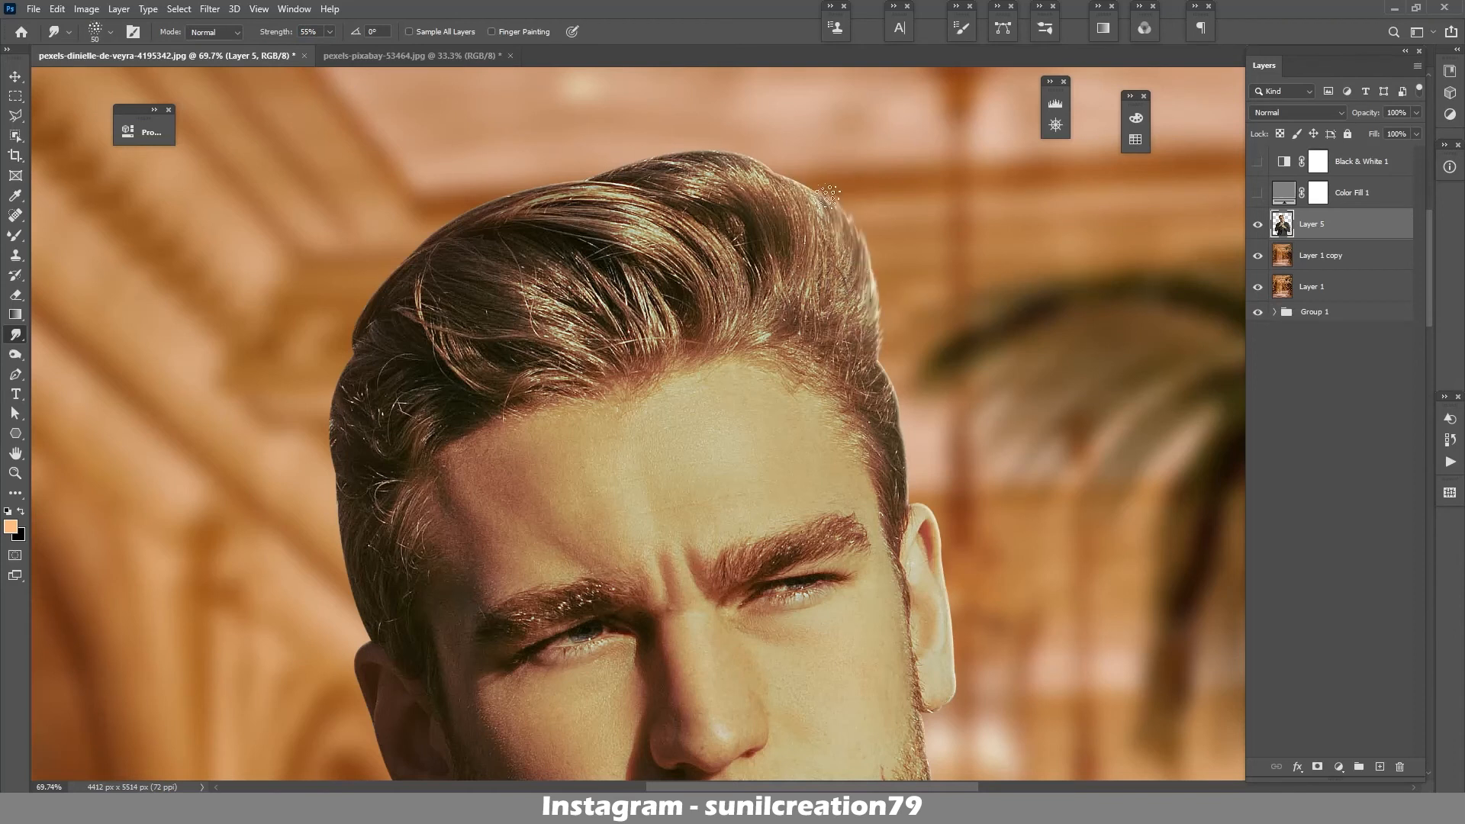
left_click_drag(865, 293, 869, 266)
left_click_drag(809, 202, 734, 158)
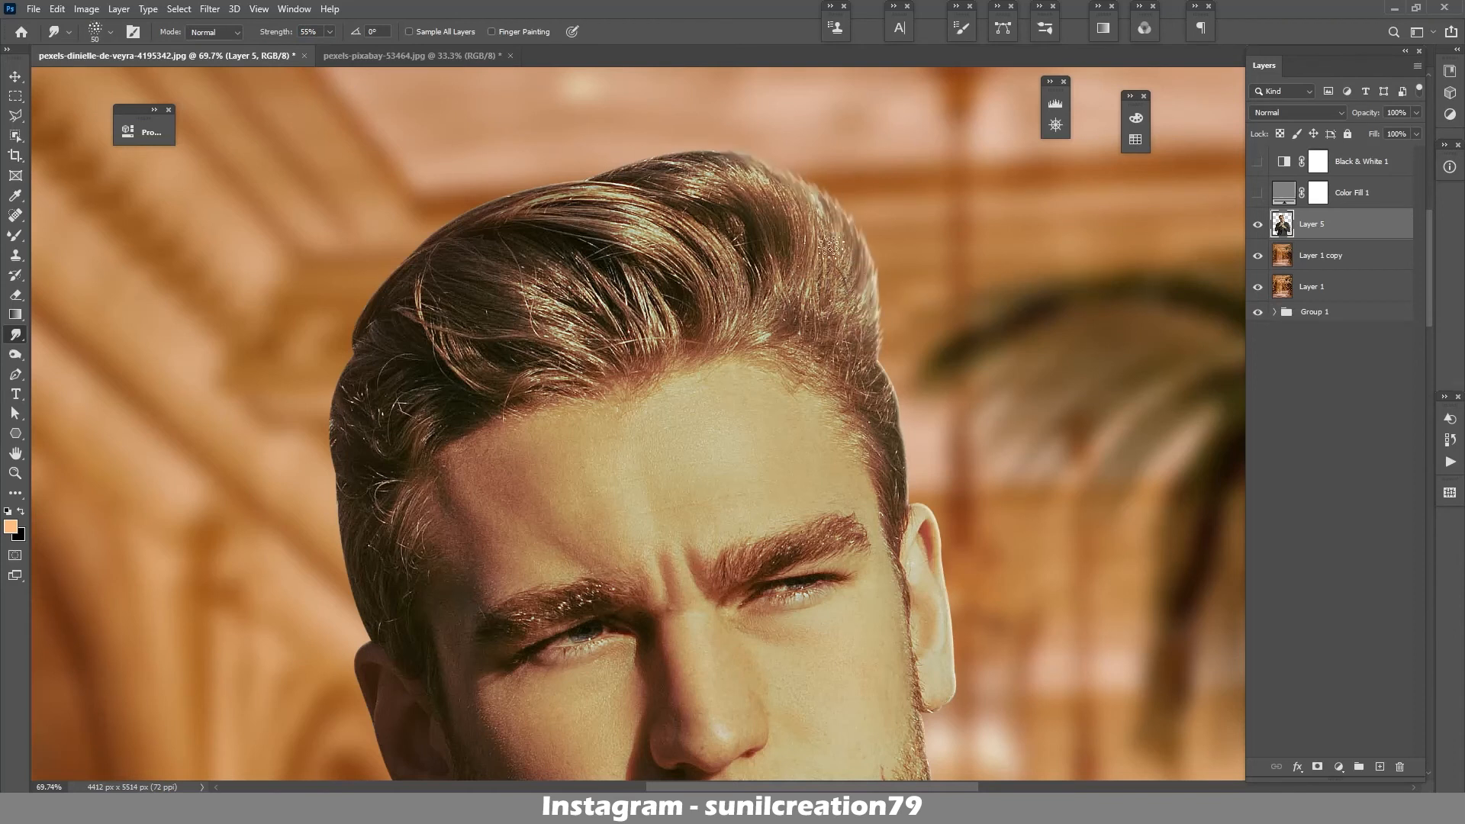
left_click_drag(848, 224, 855, 209)
left_click_drag(865, 278, 868, 252)
mouse_move(689, 165)
left_mouse_down()
mouse_move(661, 150)
mouse_move(666, 162)
mouse_move(582, 183)
left_mouse_up()
left_click_drag(790, 186, 764, 166)
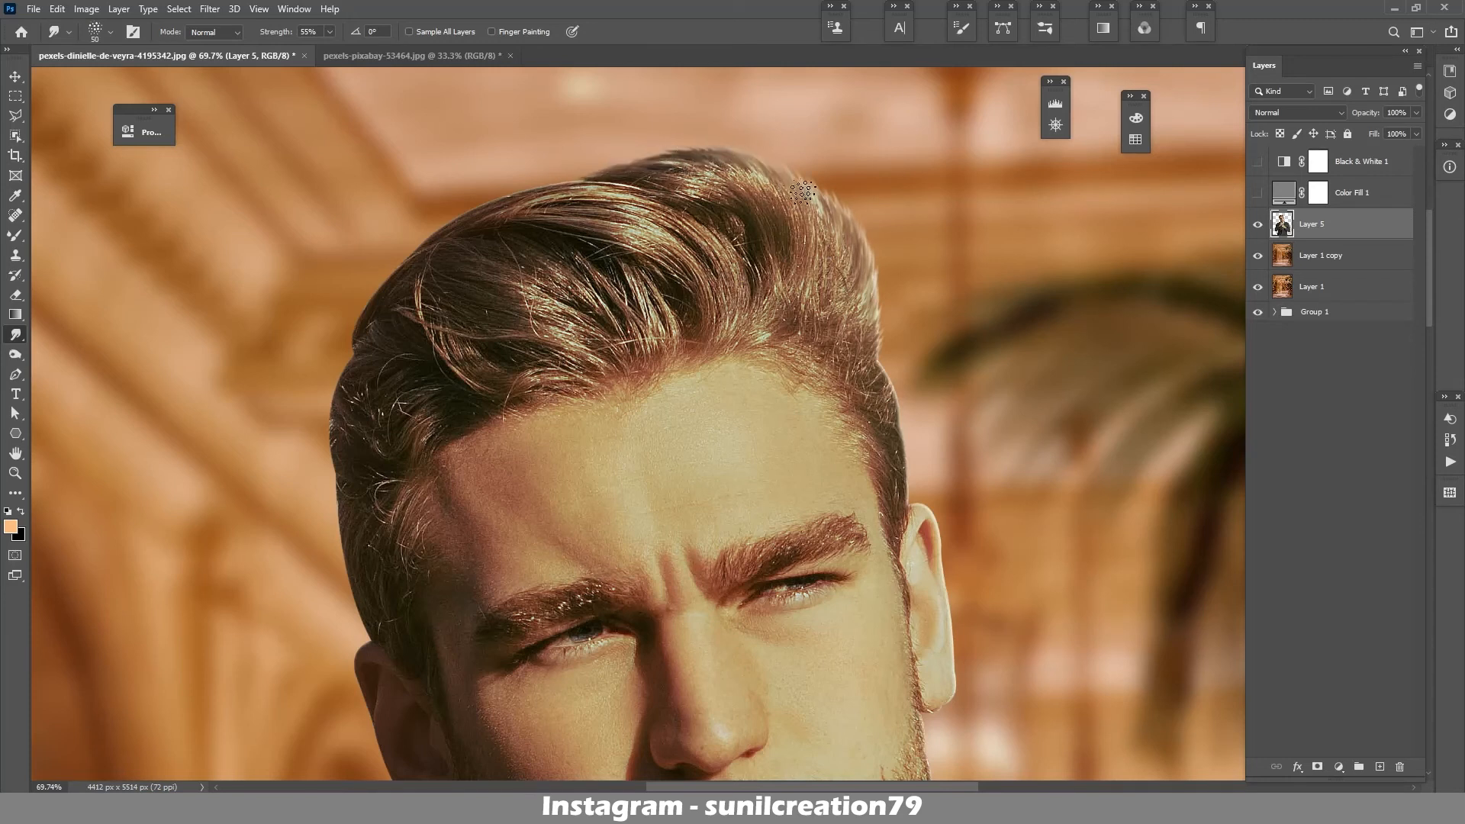
- Smudge the hair outline over the front quiff and down the shaded side of his head to the ear
mouse_move(597, 204)
left_mouse_down()
mouse_move(556, 185)
mouse_move(498, 197)
left_mouse_up()
mouse_move(496, 205)
left_mouse_down()
mouse_move(452, 222)
mouse_move(374, 291)
left_mouse_up()
left_click_drag(368, 321, 347, 363)
left_click_drag(355, 420, 418, 354)
left_click_drag(427, 286, 407, 299)
mouse_move(416, 320)
left_mouse_down()
mouse_move(394, 350)
mouse_move(408, 467)
left_mouse_up()
left_click_drag(412, 469, 439, 573)
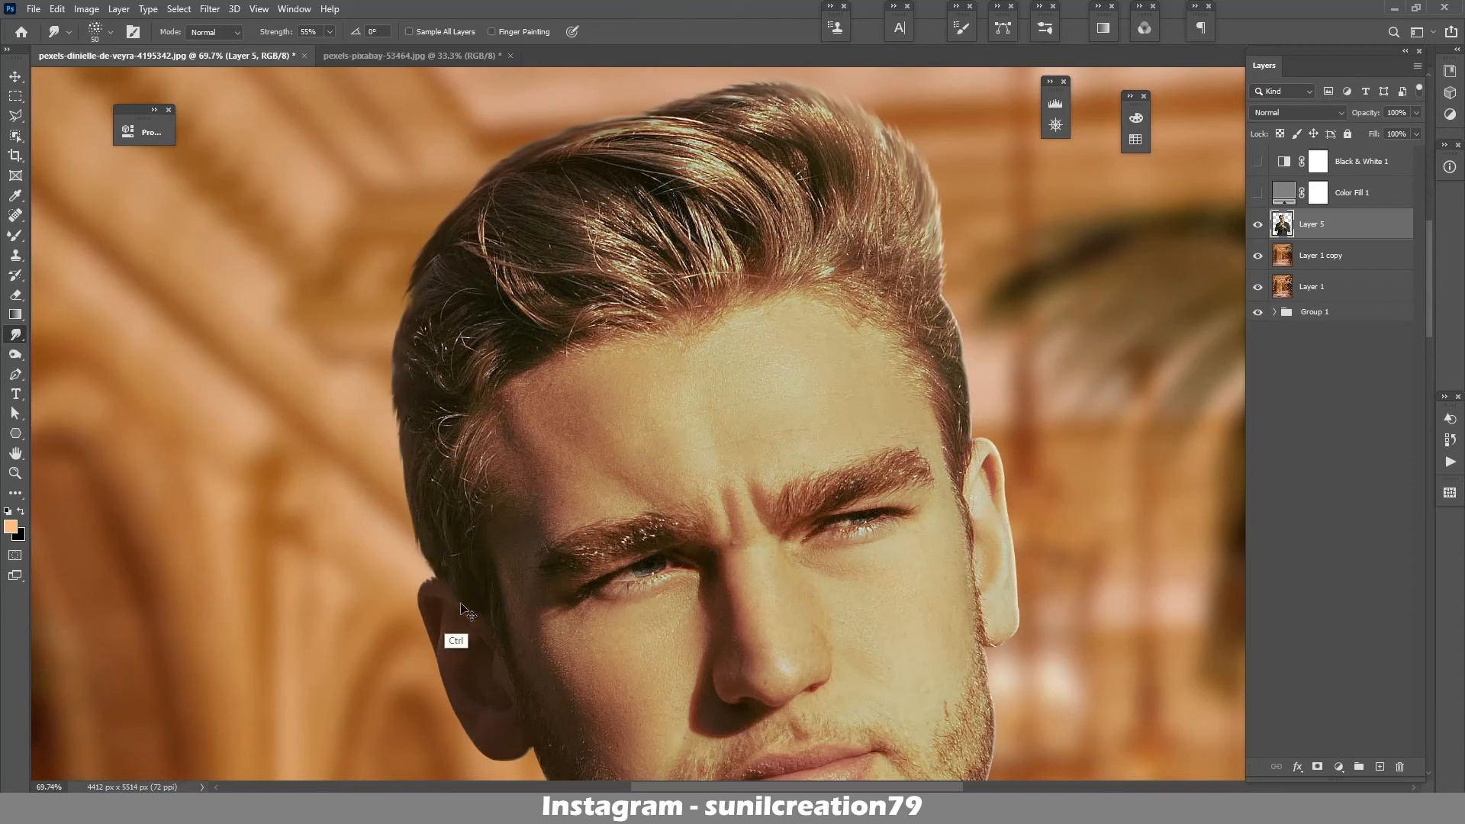
- Reduce the smudge brush to 30 px and soften the hair edge near the shaded temple
key("bracketleft")
key("bracketleft")
left_click_drag(424, 287, 409, 344)
key("z")
left_click_drag(751, 335, 694, 349)
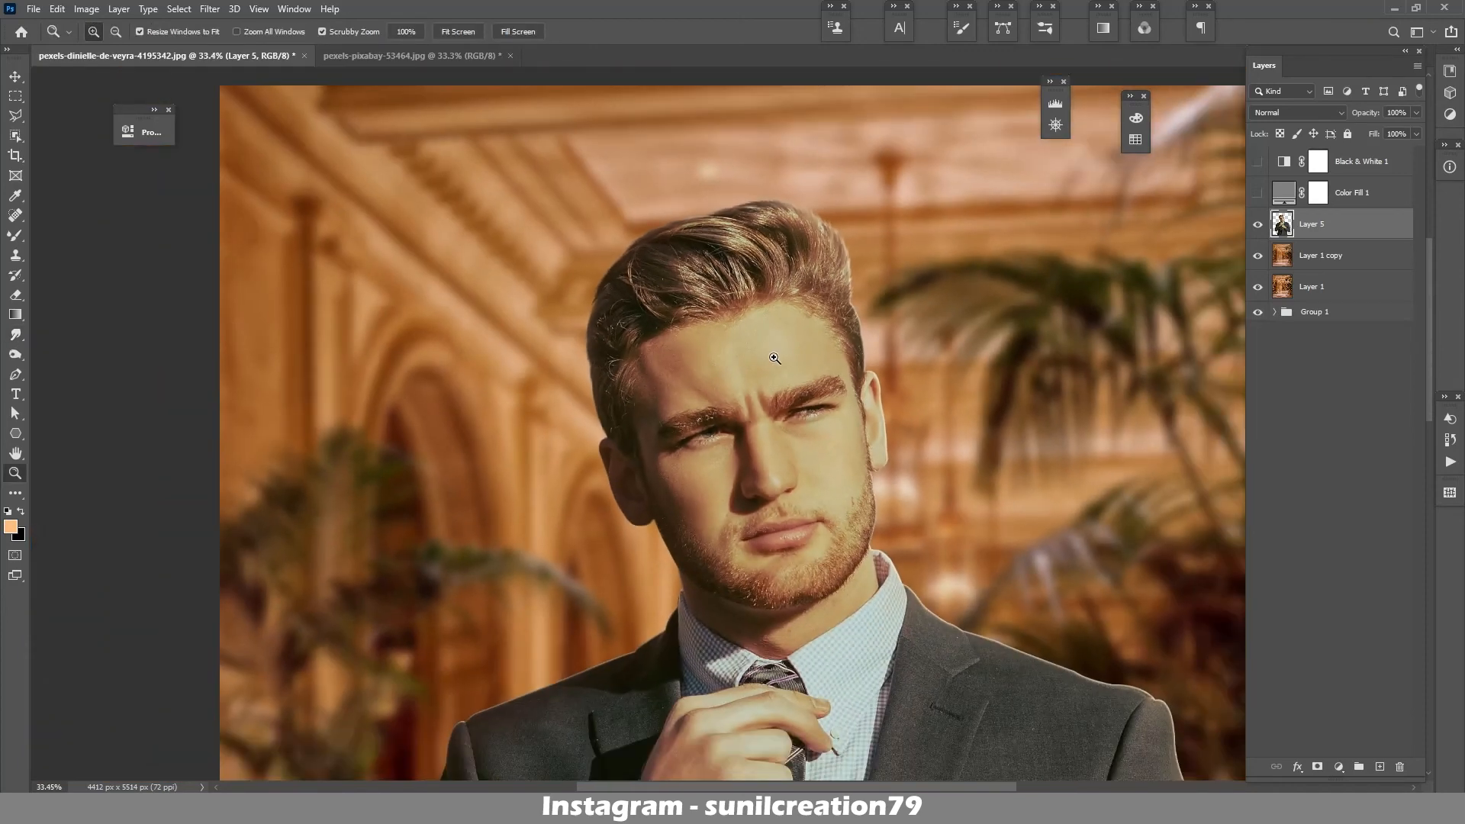
left_click_drag(883, 408, 825, 432)
mouse_move(939, 481)
left_mouse_down()
mouse_move(857, 494)
mouse_move(875, 467)
left_mouse_up()
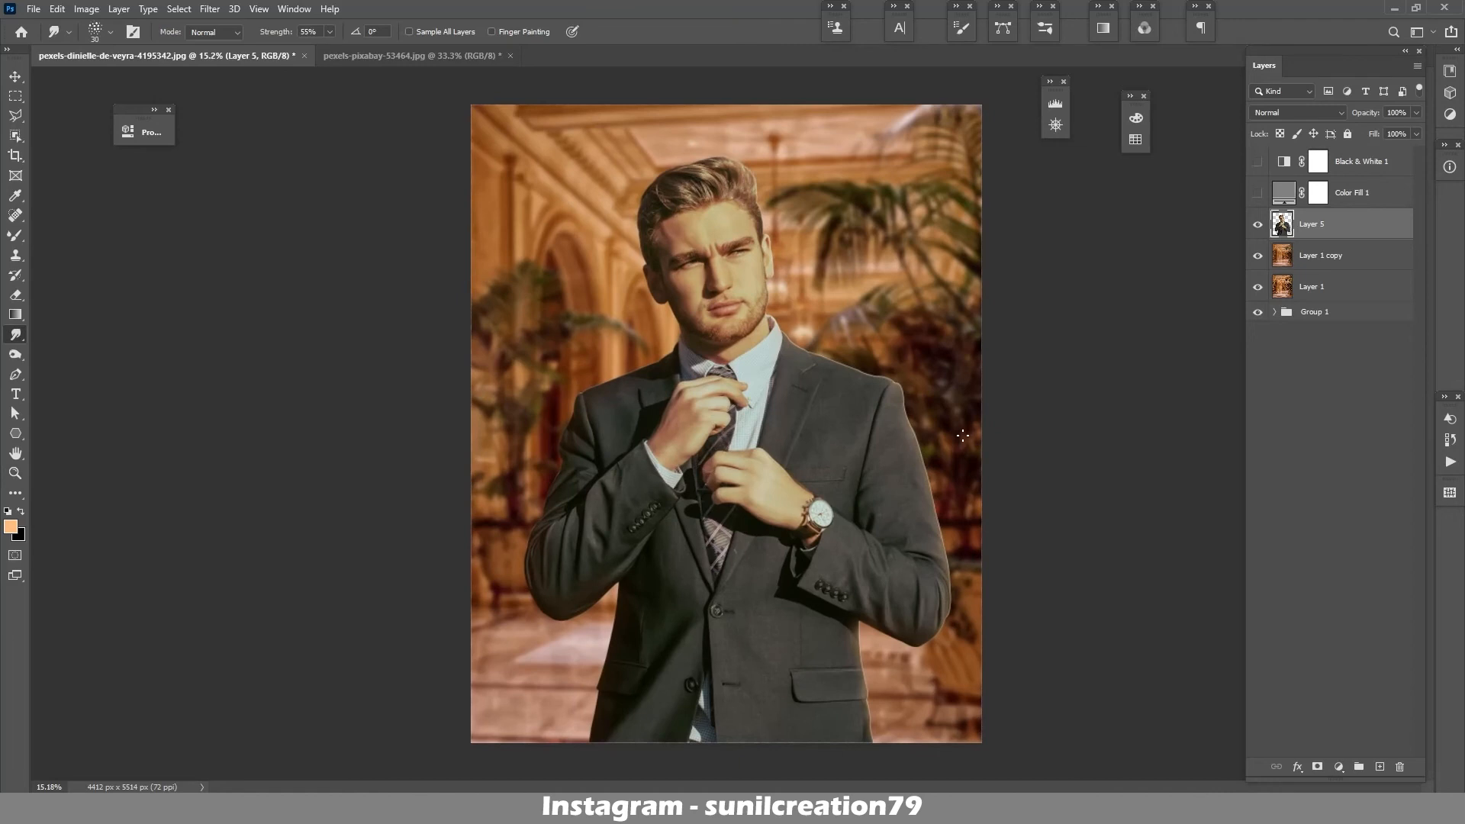
- Stamp all visible layers into a new layer above Layer 5 and choose the Blur tool
key("ctrl+shift+alt+e")
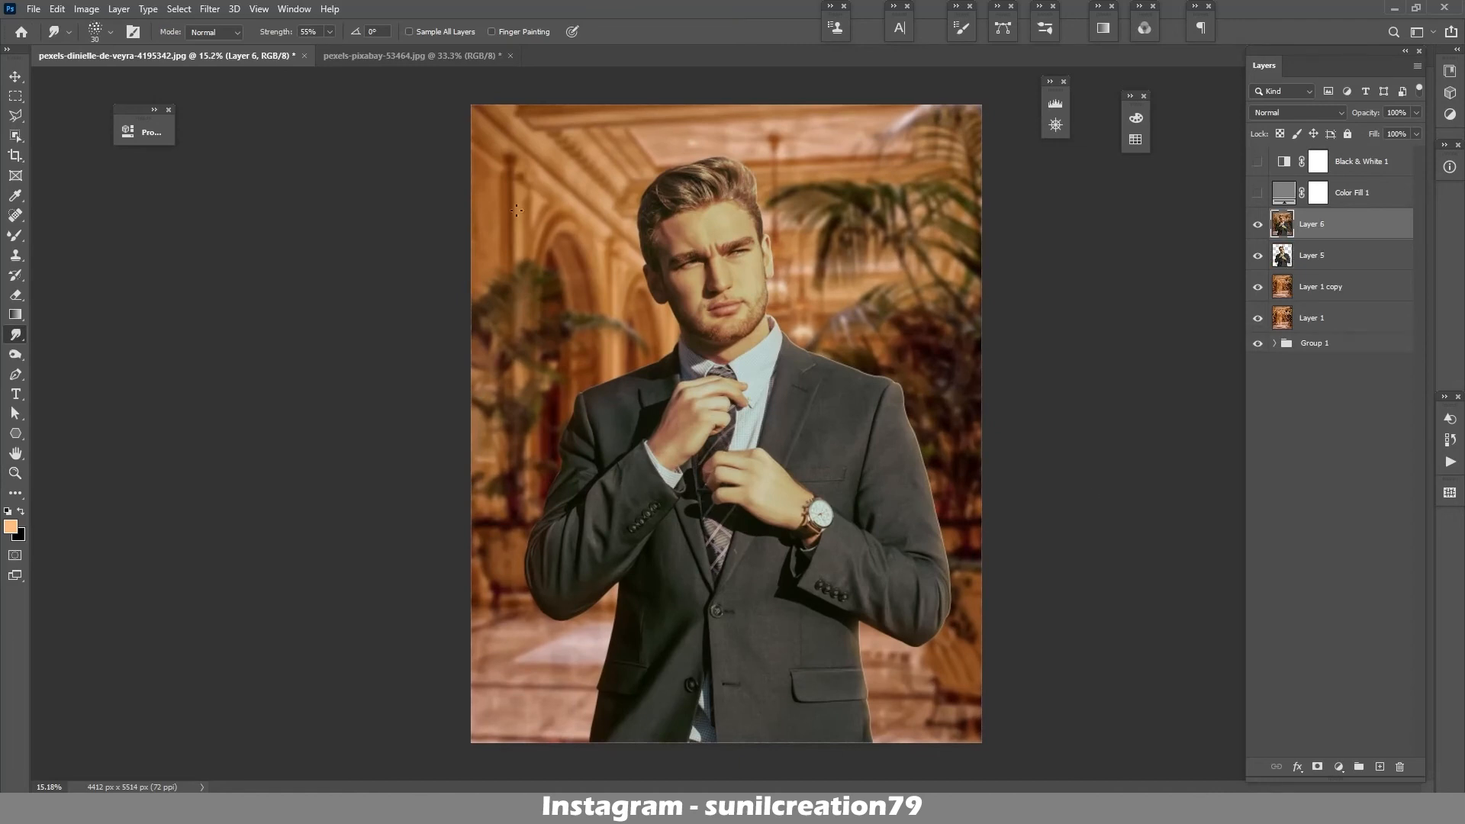
left_click(14, 354)
left_click(50, 334)
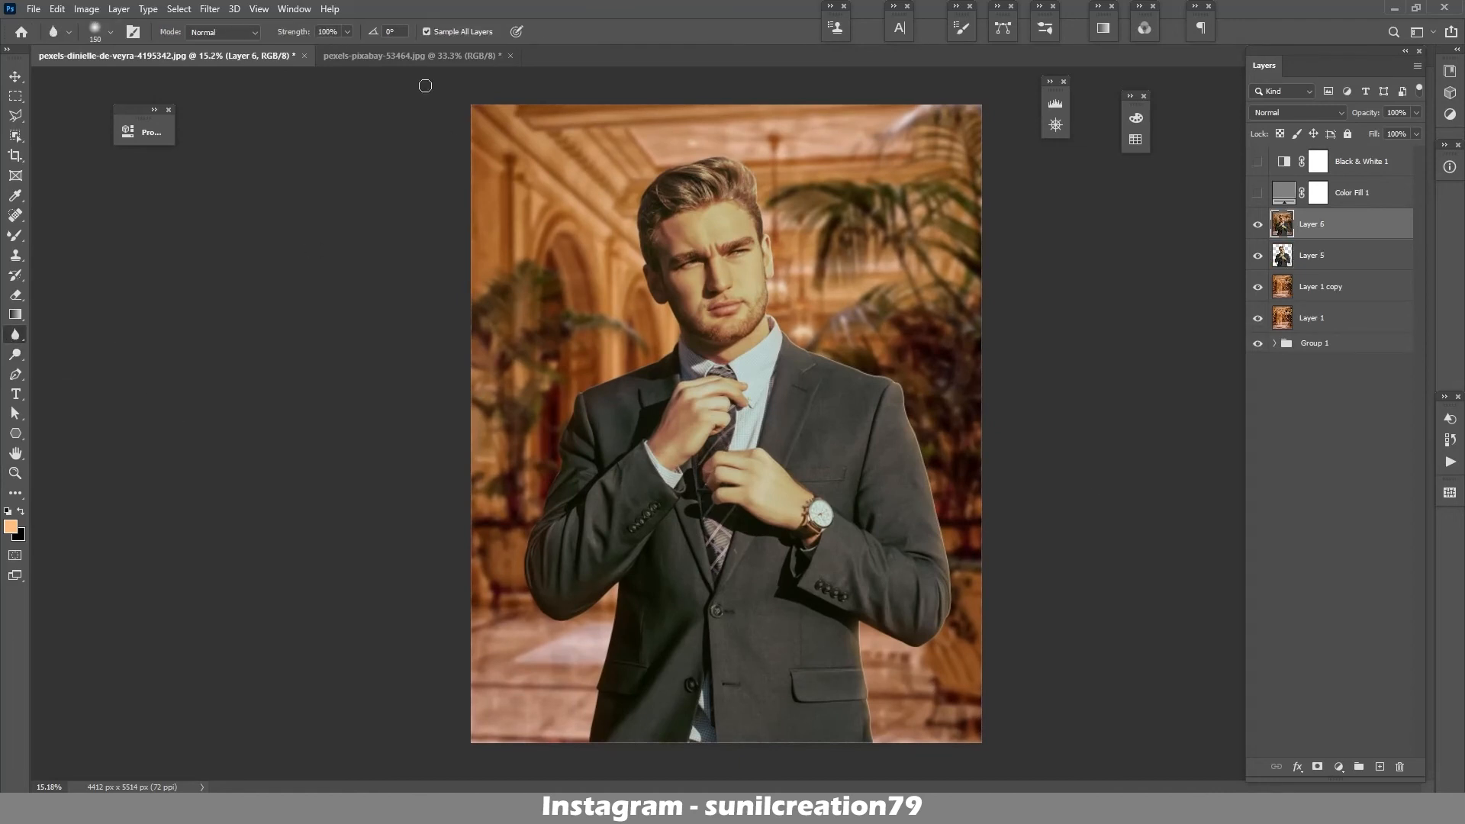
- Blur the man's hard cutout edge on the watch side, along the jacket, sleeve, shoulder, collar and ear
scroll(885, 678, "up", 5)
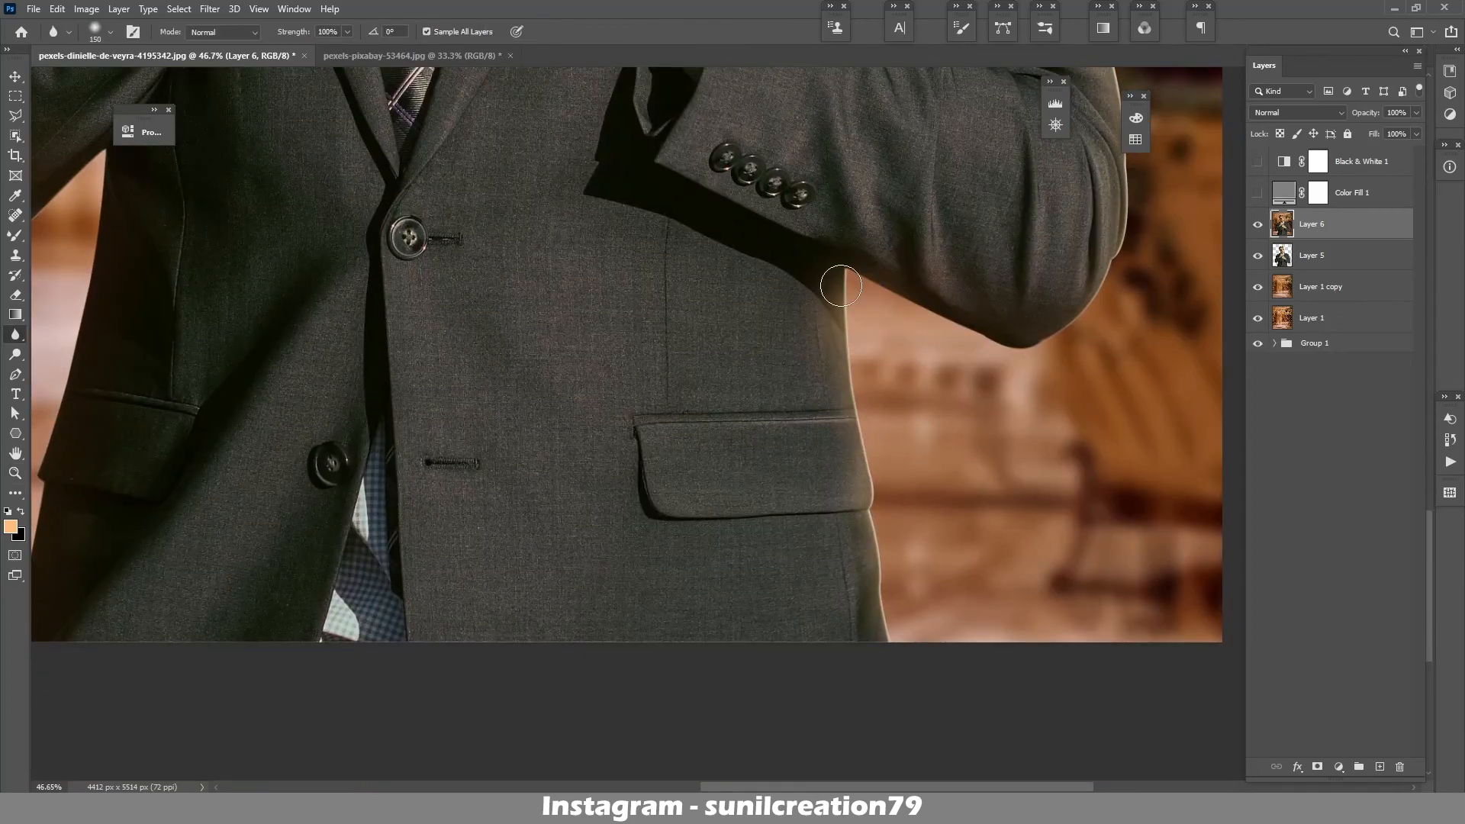
scroll(1097, 310, "up", 3)
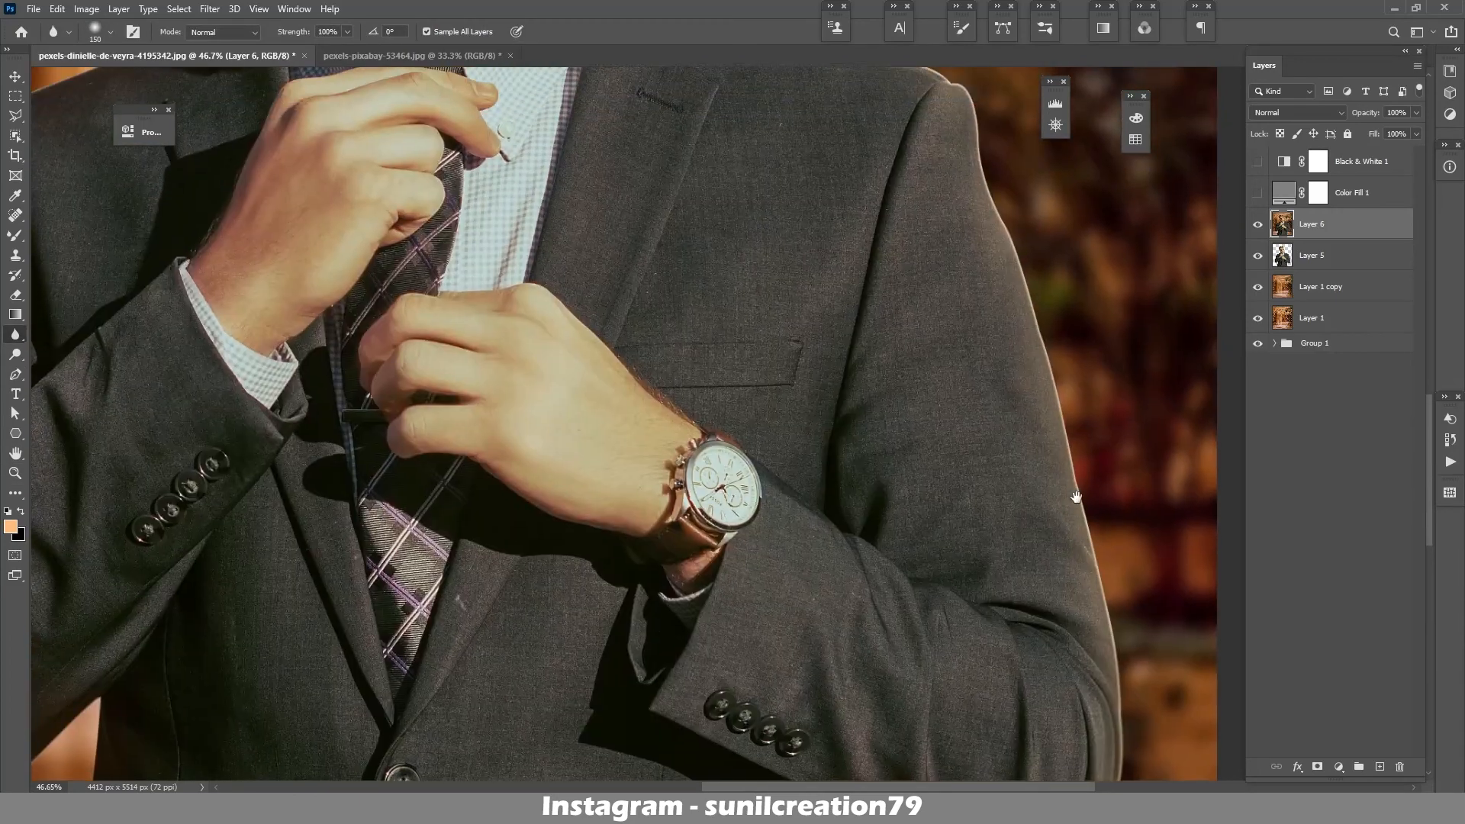
scroll(1097, 310, "up", 9)
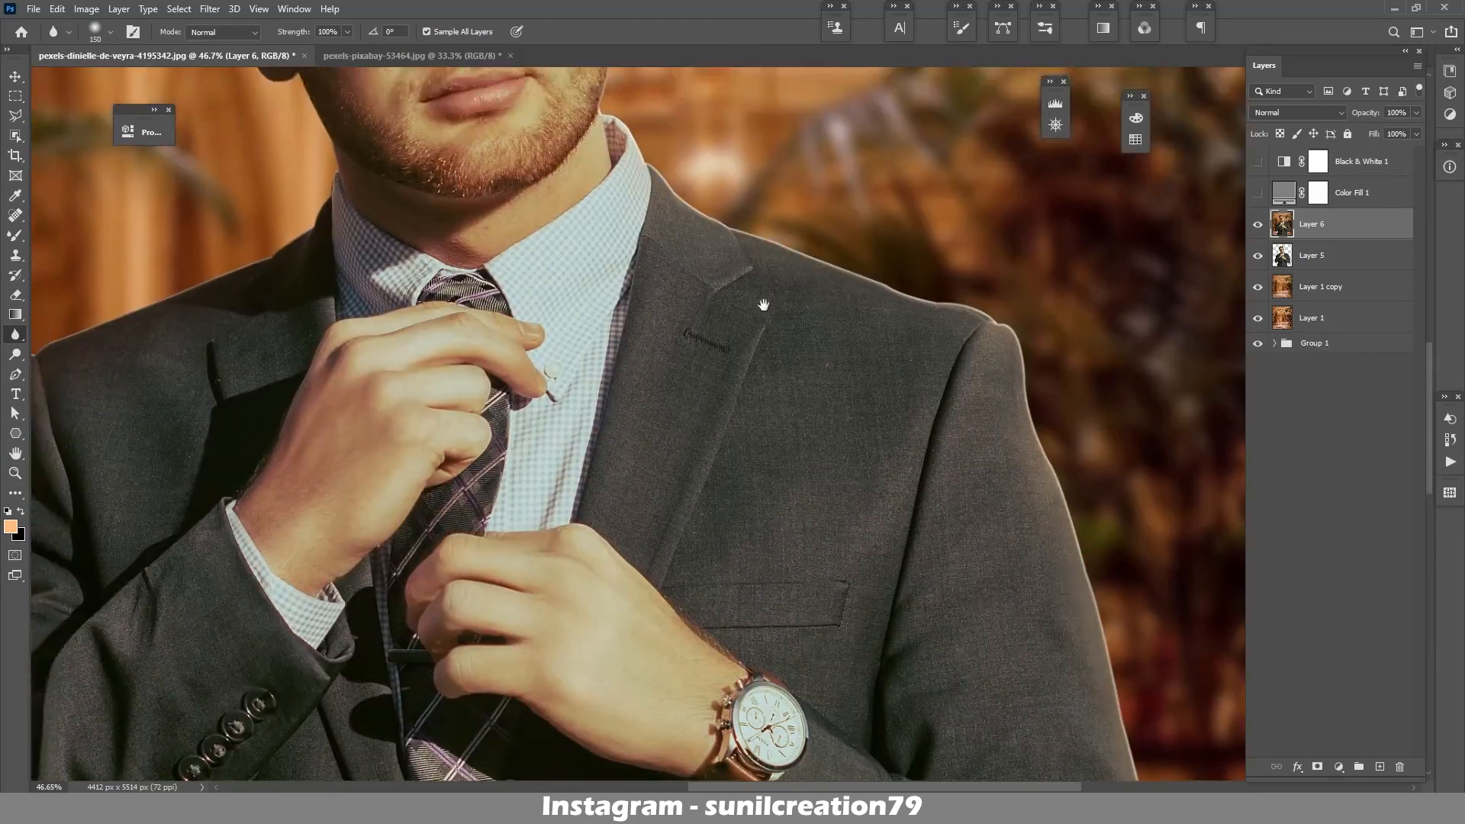
left_click_drag(763, 304, 948, 533)
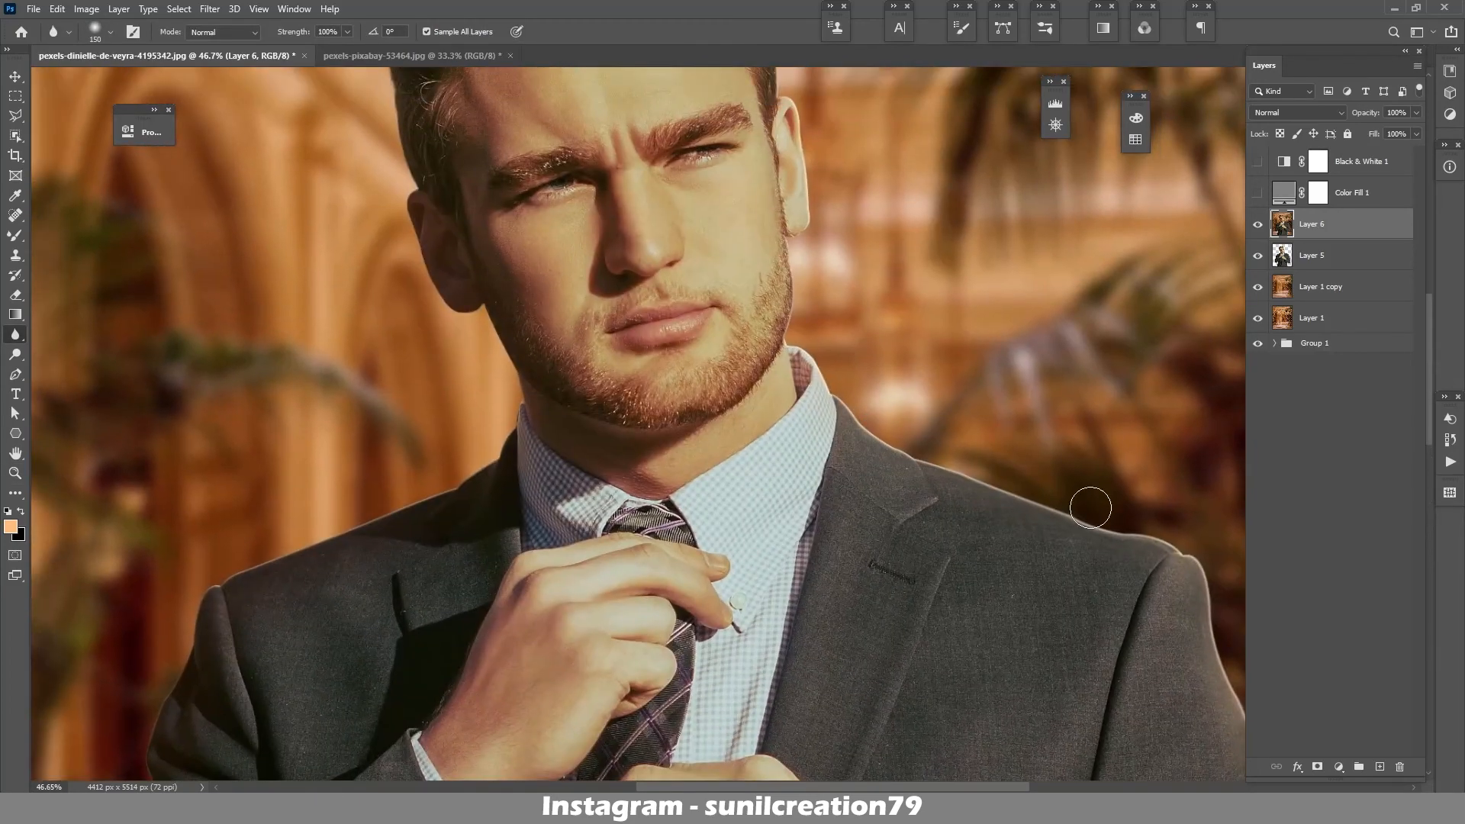
left_click_drag(796, 235, 820, 422)
left_click_drag(799, 288, 783, 116)
- Blur the cutout edge on the shaded side, along the ear, neck, shoulder, sleeve and jacket hem
mouse_move(783, 116)
left_mouse_down()
mouse_move(868, 259)
mouse_move(735, 192)
mouse_move(501, 465)
left_mouse_up()
left_click_drag(501, 469, 490, 269)
left_click_drag(348, 759, 511, 377)
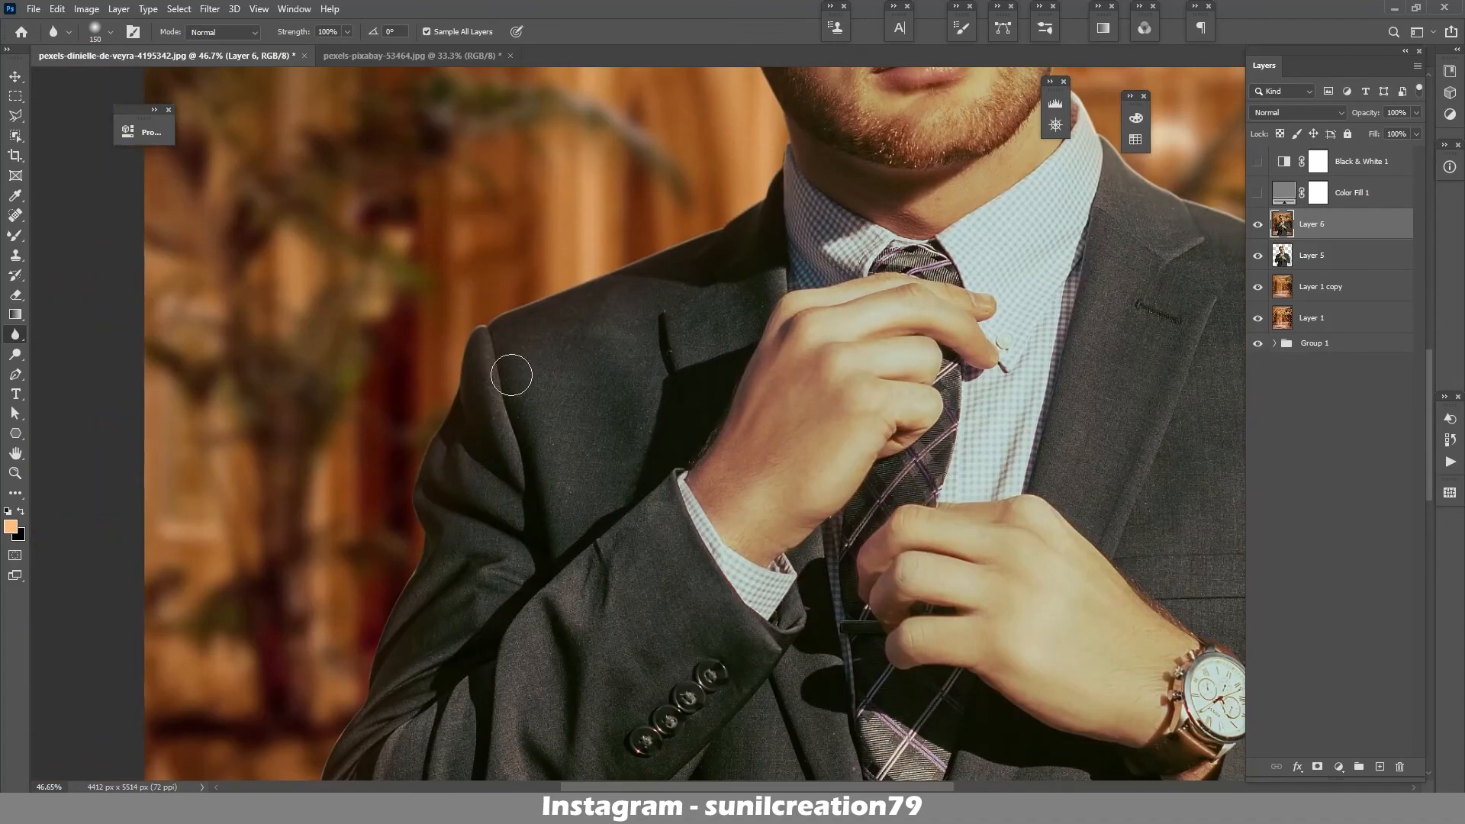
left_click_drag(460, 626, 612, 309)
left_click_drag(769, 596, 828, 336)
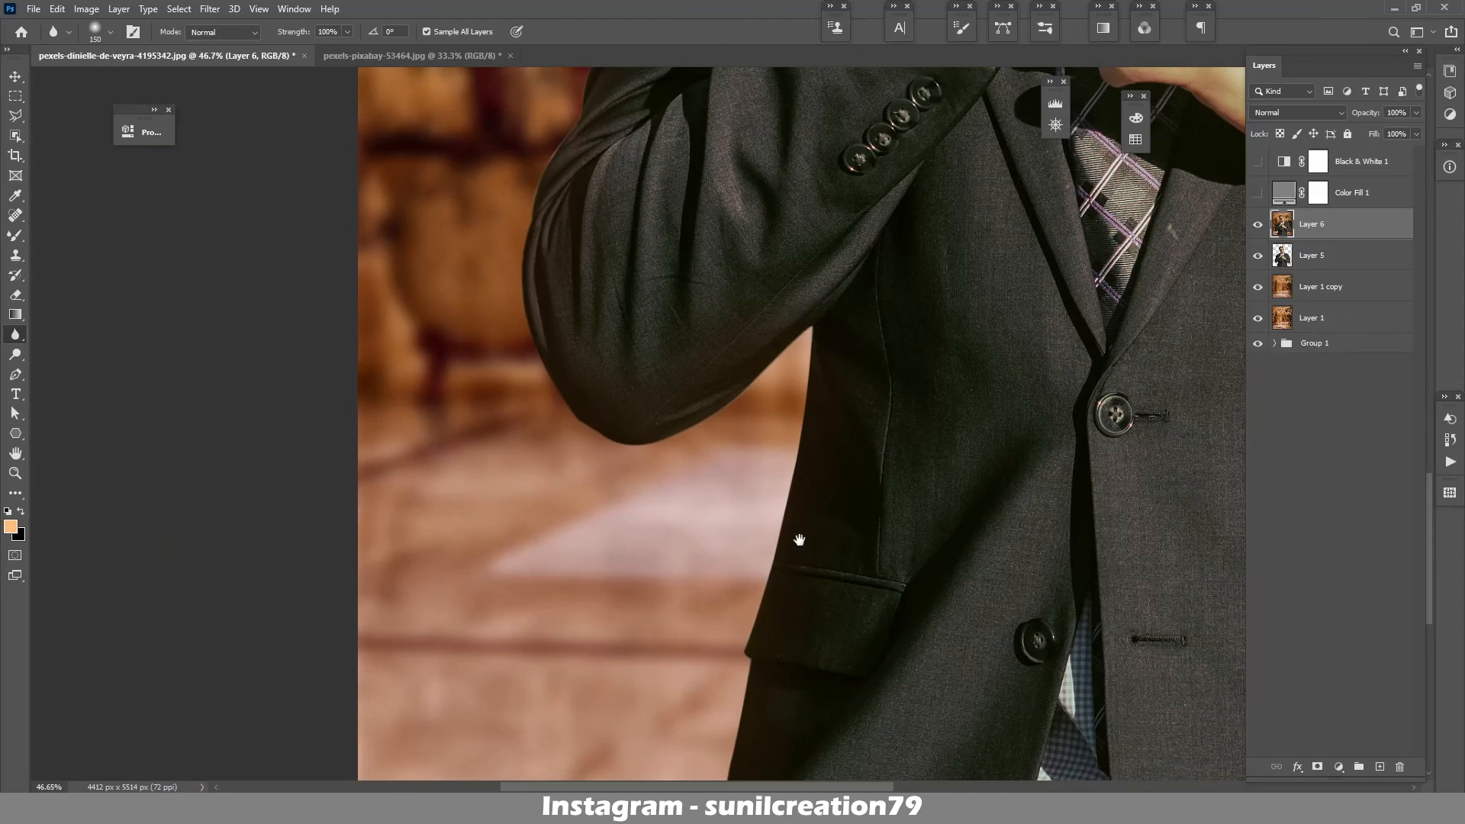
left_click_drag(799, 539, 826, 205)
key("z")
left_click_drag(828, 493, 738, 512)
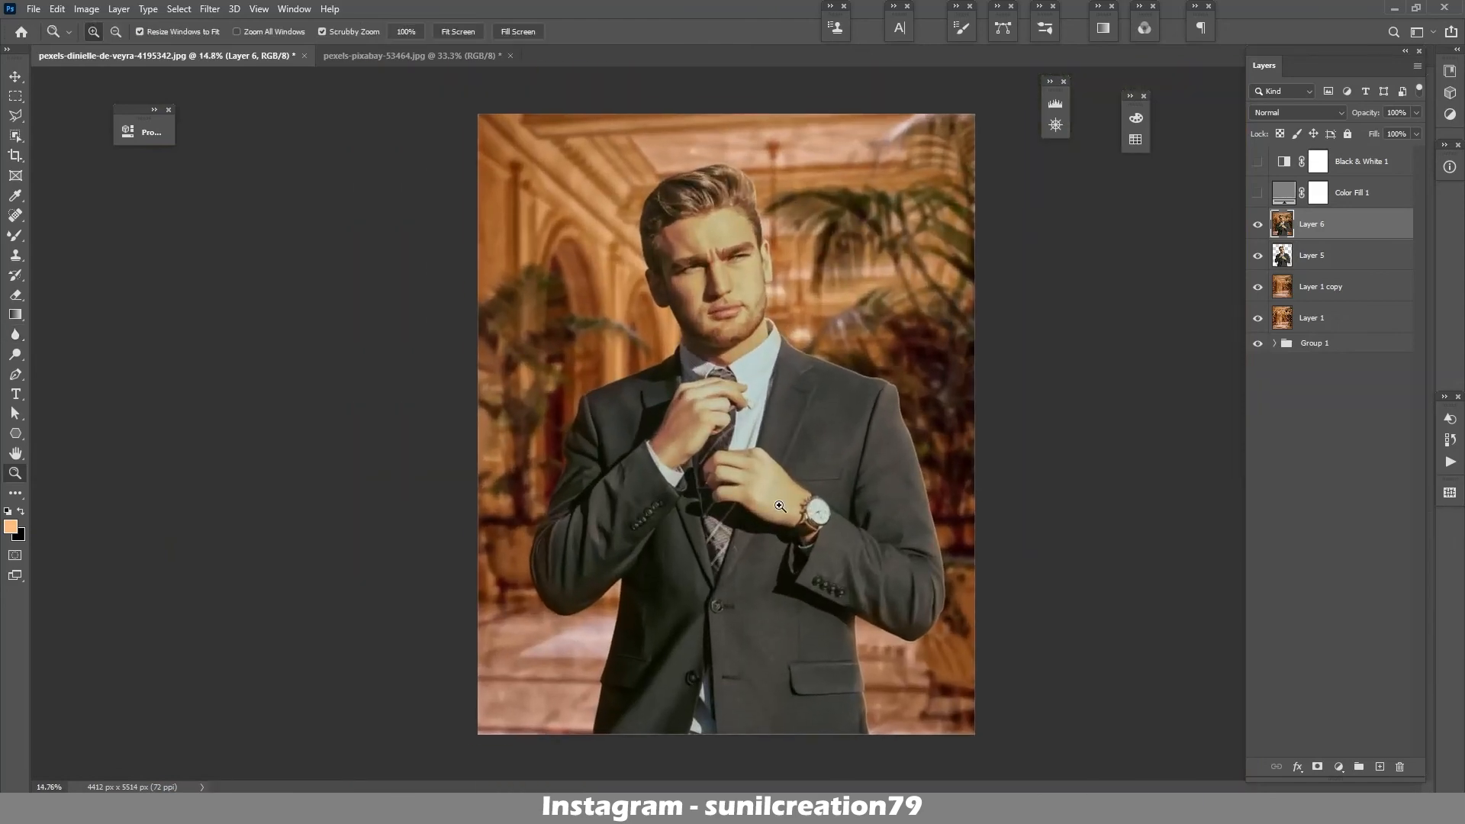
- Duplicate the stamped Layer 6 and open the Camera Raw filter on the copy
key("ctrl+j")
left_click(209, 8)
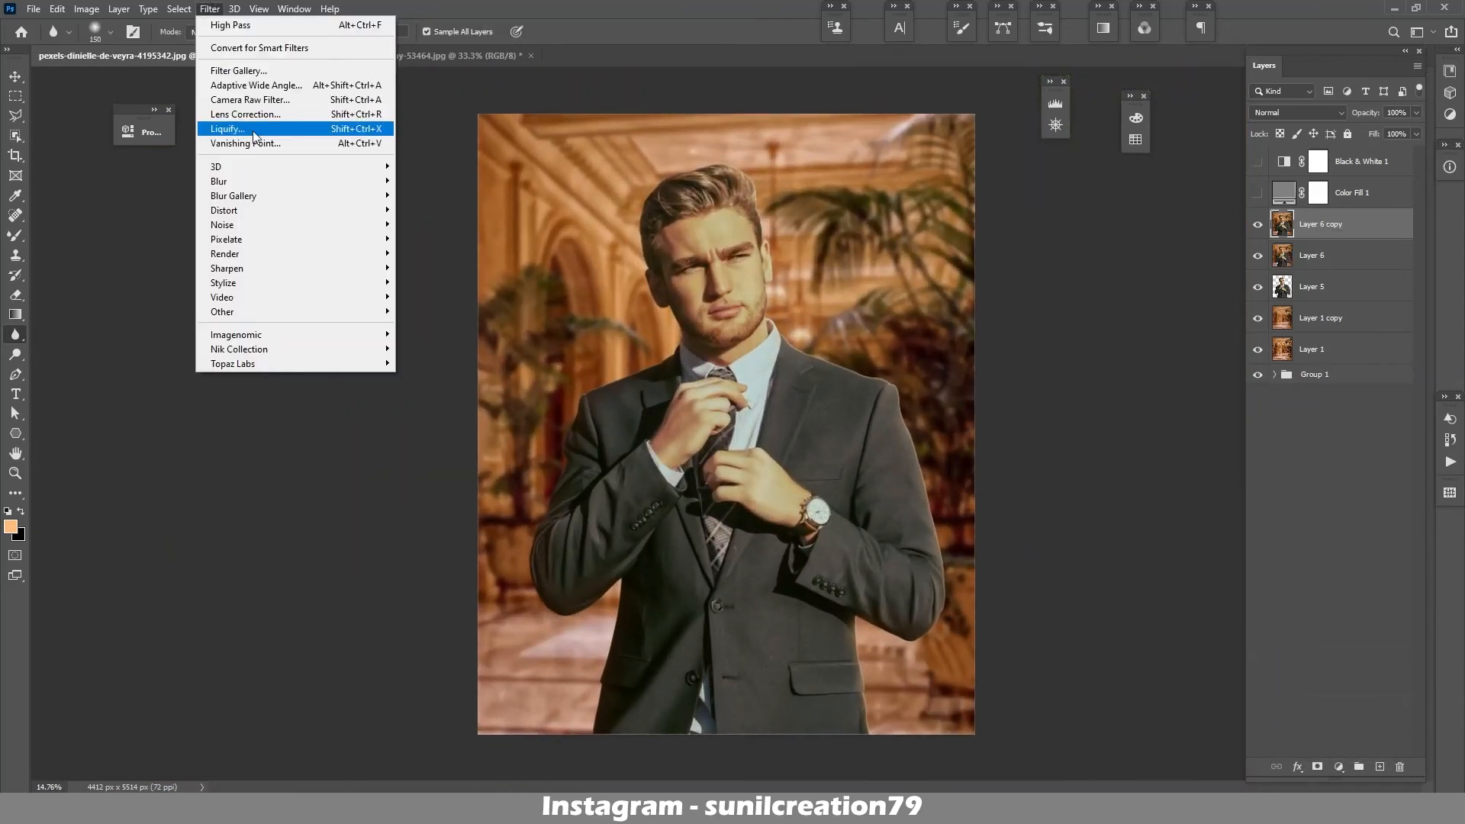
left_click(244, 96)
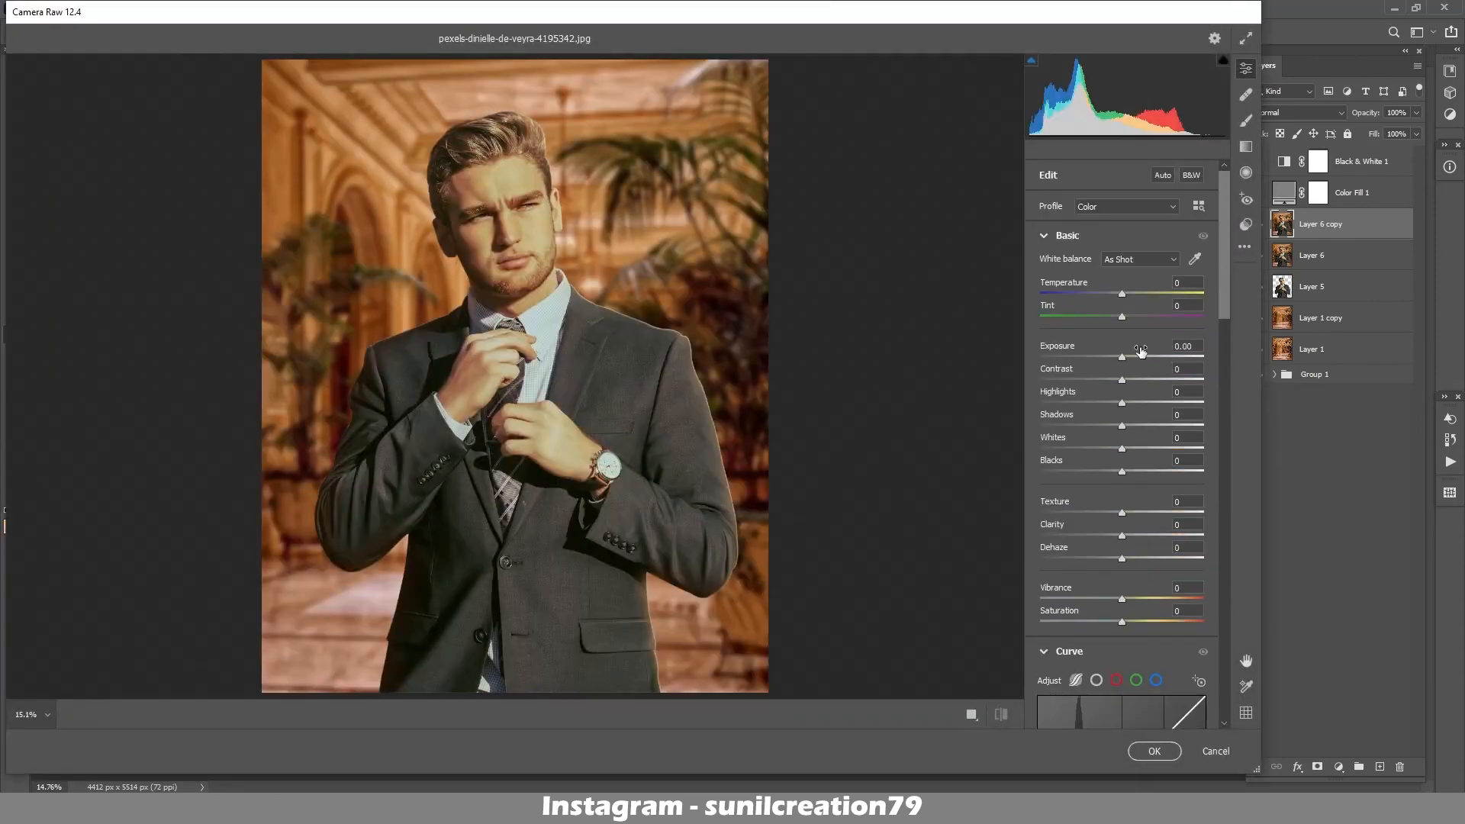
- Set Temperature to -10, Contrast -15, Highlights -40, Shadows +8, Blacks -10 and Vibrance +34, keeping Exposure at 0.00
left_click_drag(1121, 296, 1113, 295)
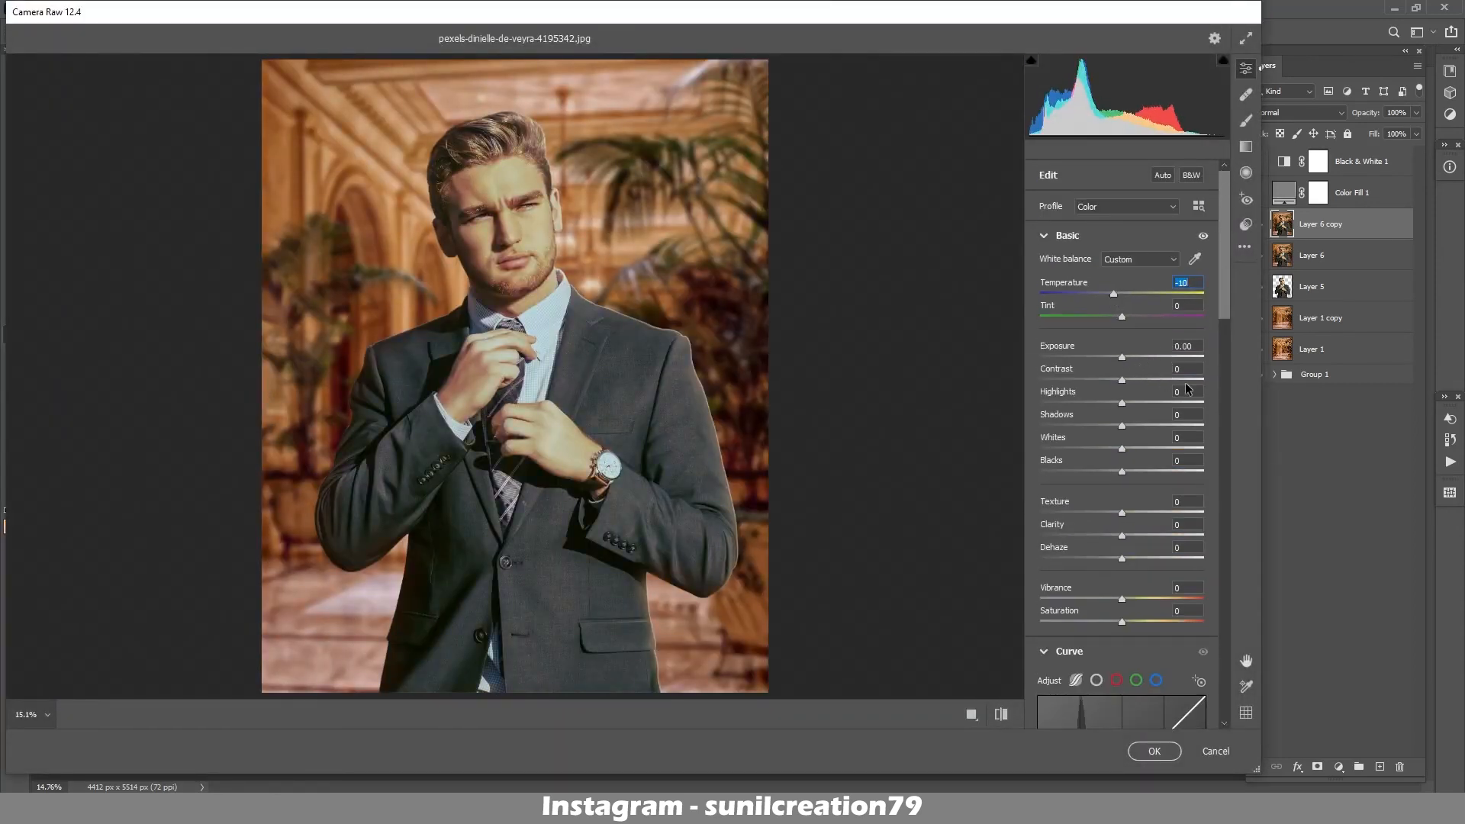
left_click(1129, 355)
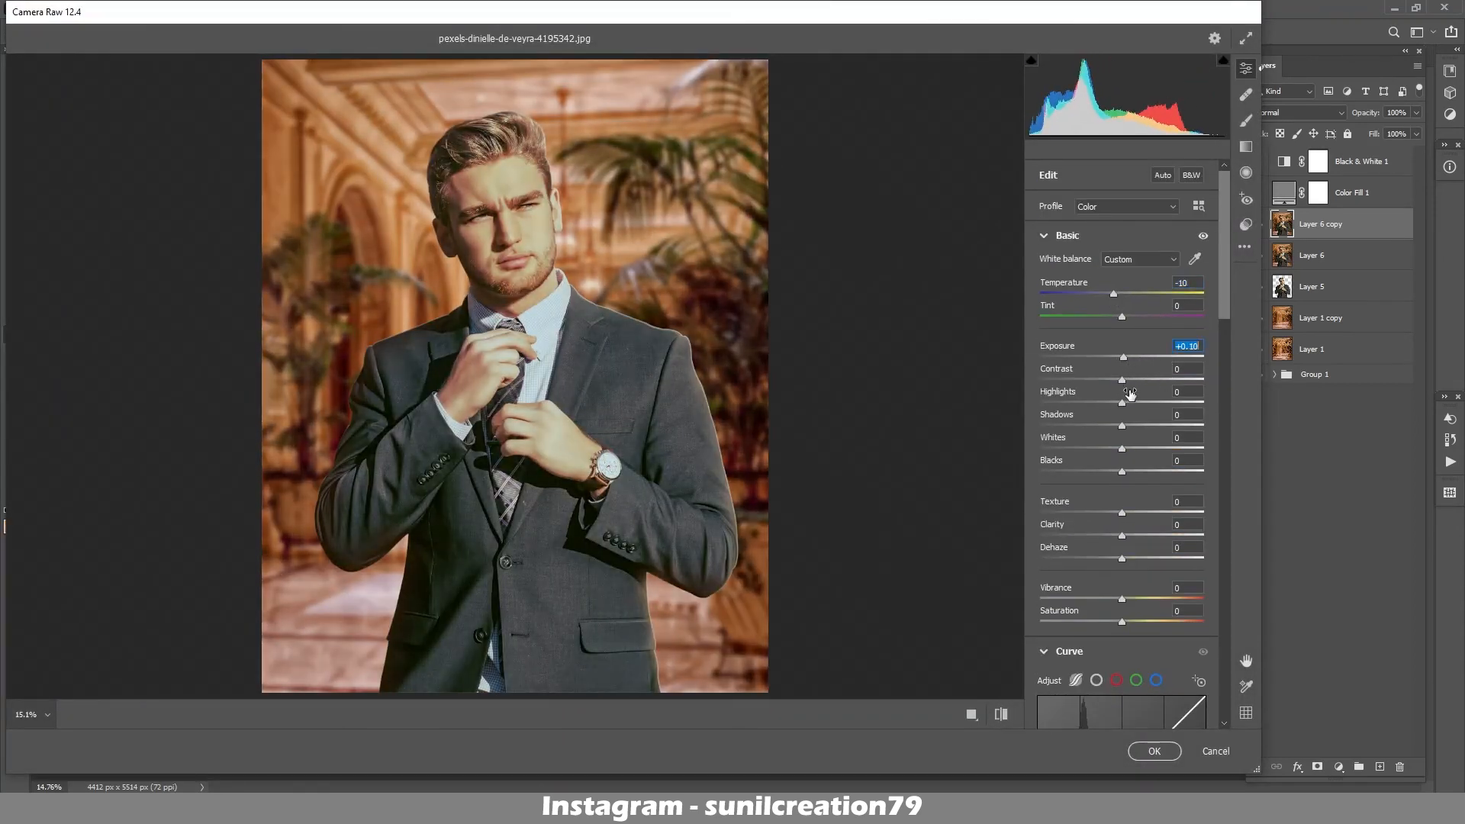
left_click_drag(1117, 380, 1124, 479)
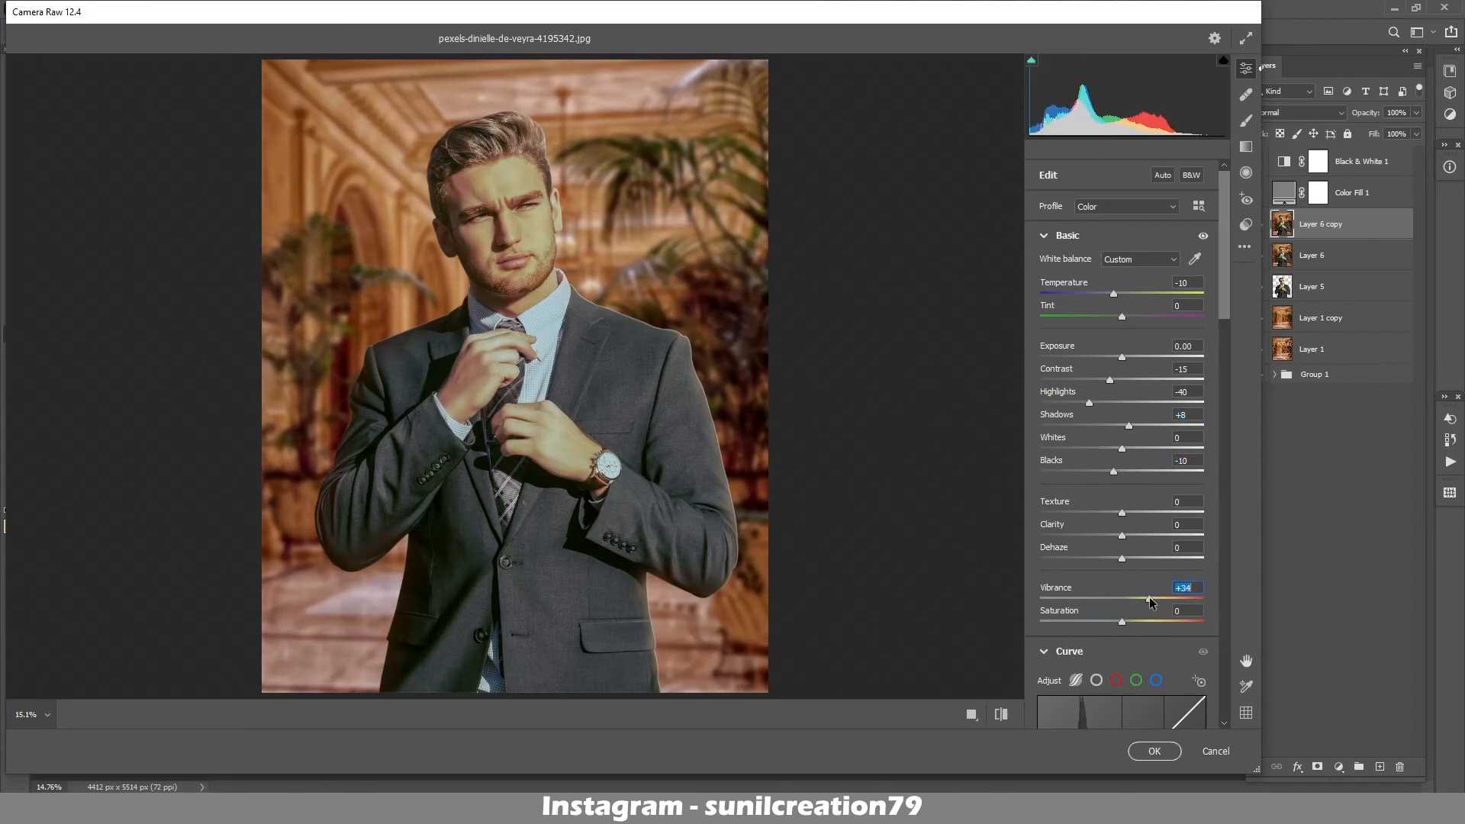
scroll(1125, 382, "down", 6)
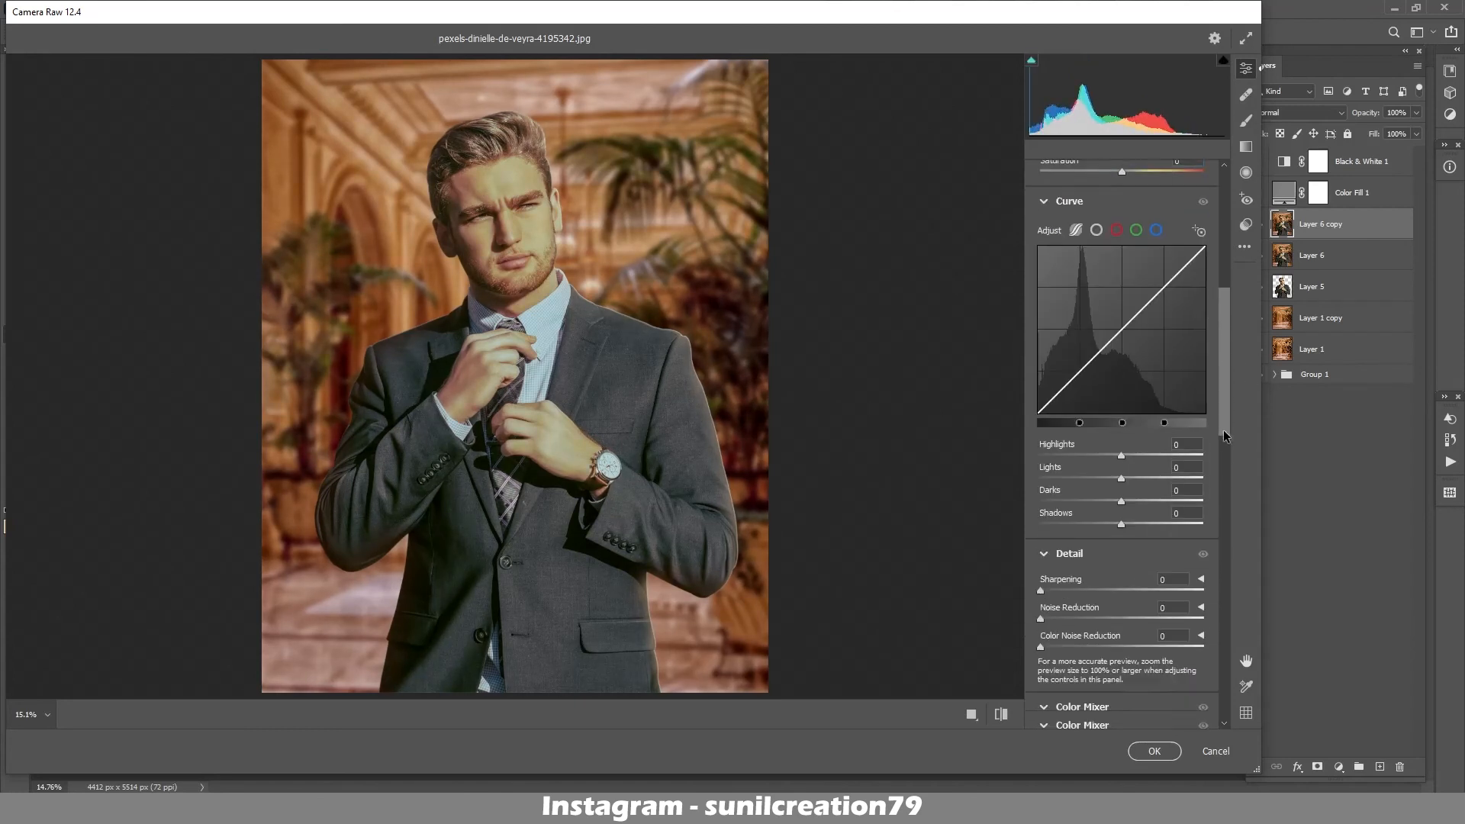
left_click_drag(1122, 338, 1137, 345)
key("ctrl+z")
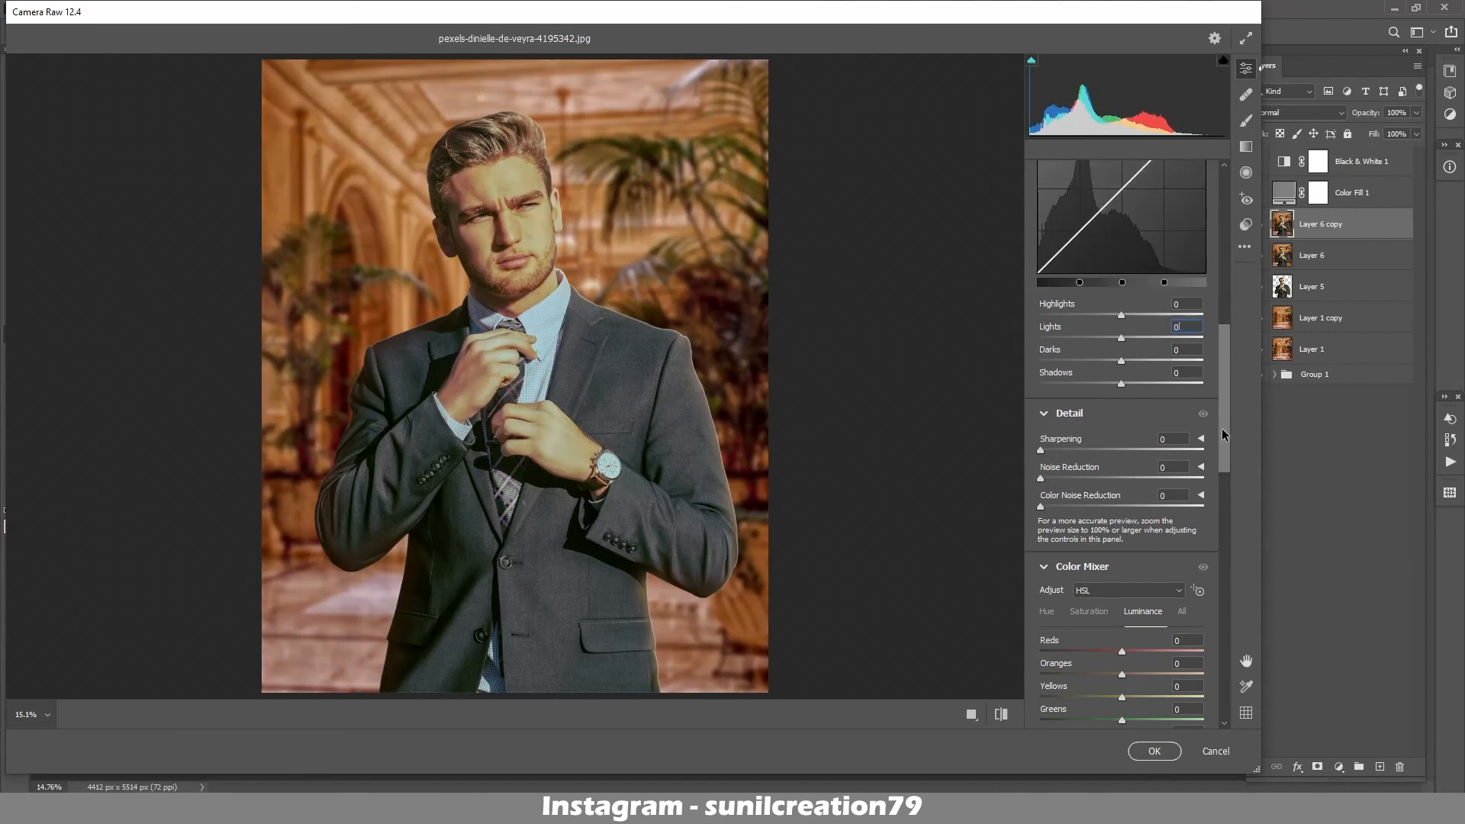
- In the Color Mixer, set the luminance of Reds and Oranges to +12 and the hue of Oranges to -14
left_click_drag(1223, 429, 1224, 494)
left_click_drag(1131, 421, 1133, 422)
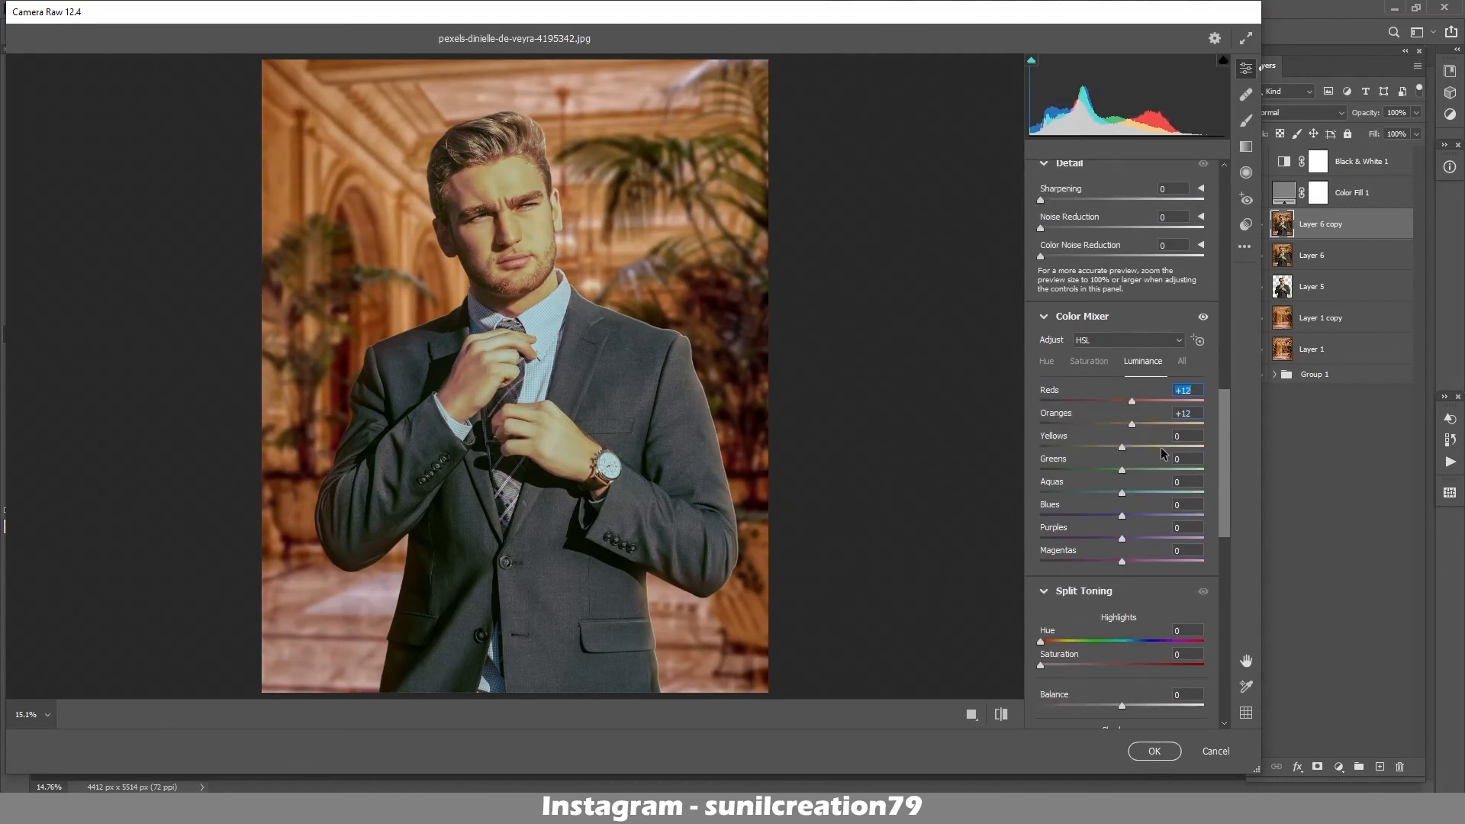
double_click(1107, 401)
mouse_move(1122, 446)
left_mouse_down()
mouse_move(1102, 449)
mouse_move(1124, 447)
mouse_move(1110, 423)
left_mouse_up()
left_click(1078, 362)
left_click(1044, 362)
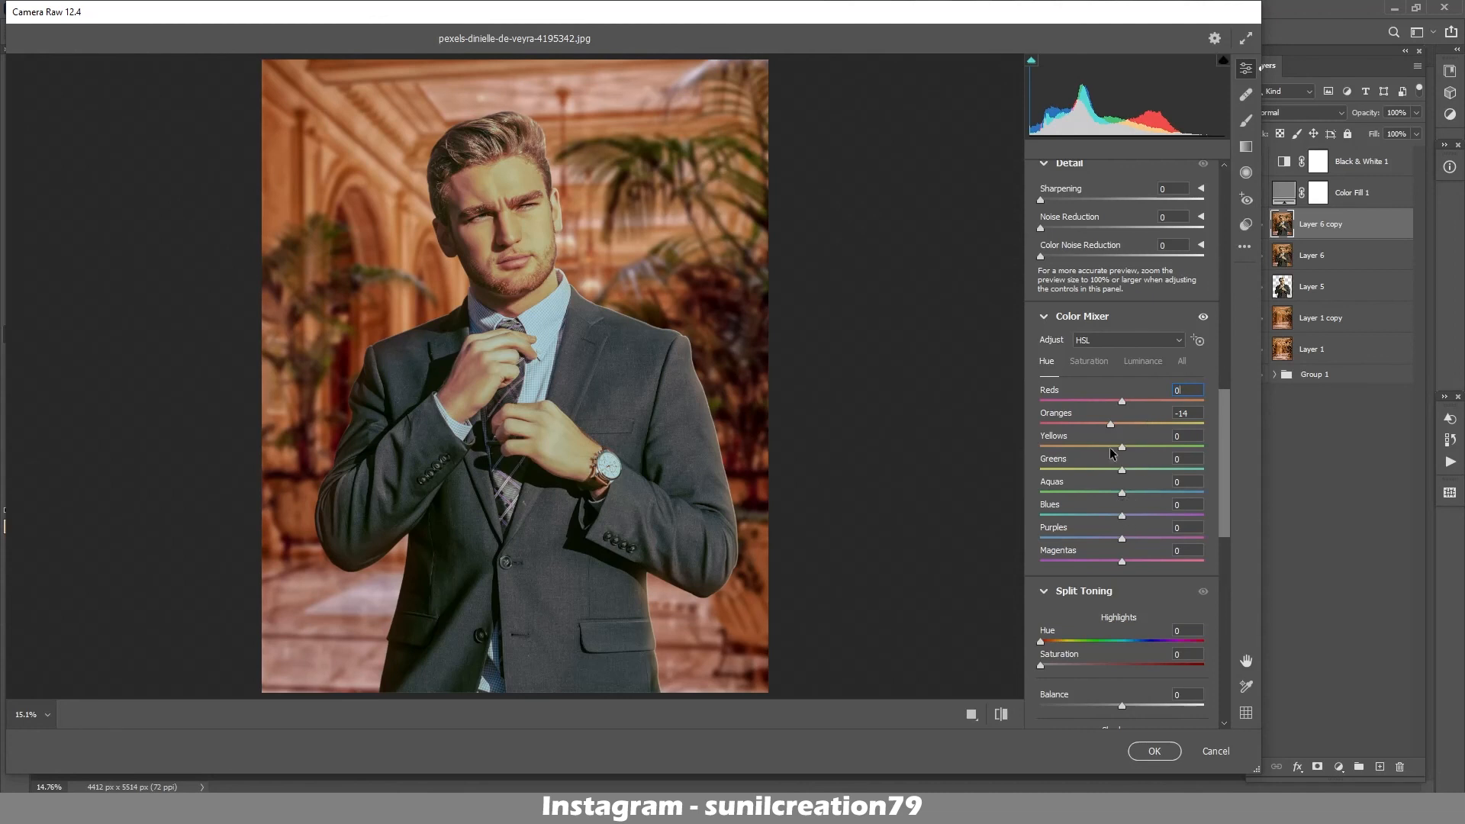
- Set the Color Mixer saturation of Oranges to +3 and of Yellows to -21
left_click(1089, 361)
mouse_move(1122, 424)
left_mouse_down()
mouse_move(1100, 425)
mouse_move(1116, 425)
left_mouse_up()
mouse_move(1121, 447)
left_mouse_down()
mouse_move(1097, 452)
mouse_move(1132, 424)
left_mouse_up()
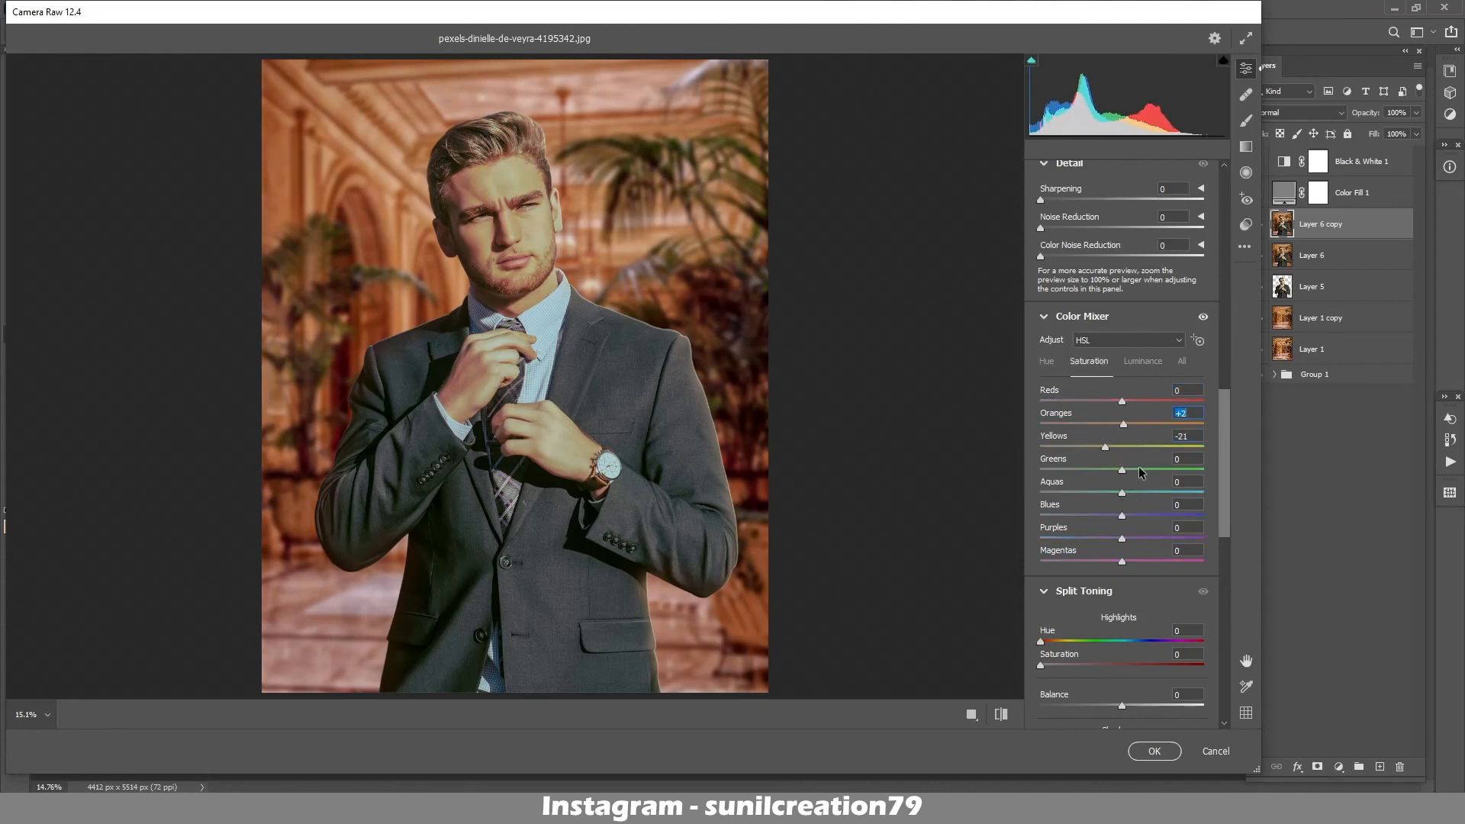
- In Calibration, set the Blue Primary saturation to +19 and its hue to -10
scroll(1164, 528, "down", 15)
left_click_drag(1122, 712, 1138, 716)
left_click_drag(1122, 690, 1111, 692)
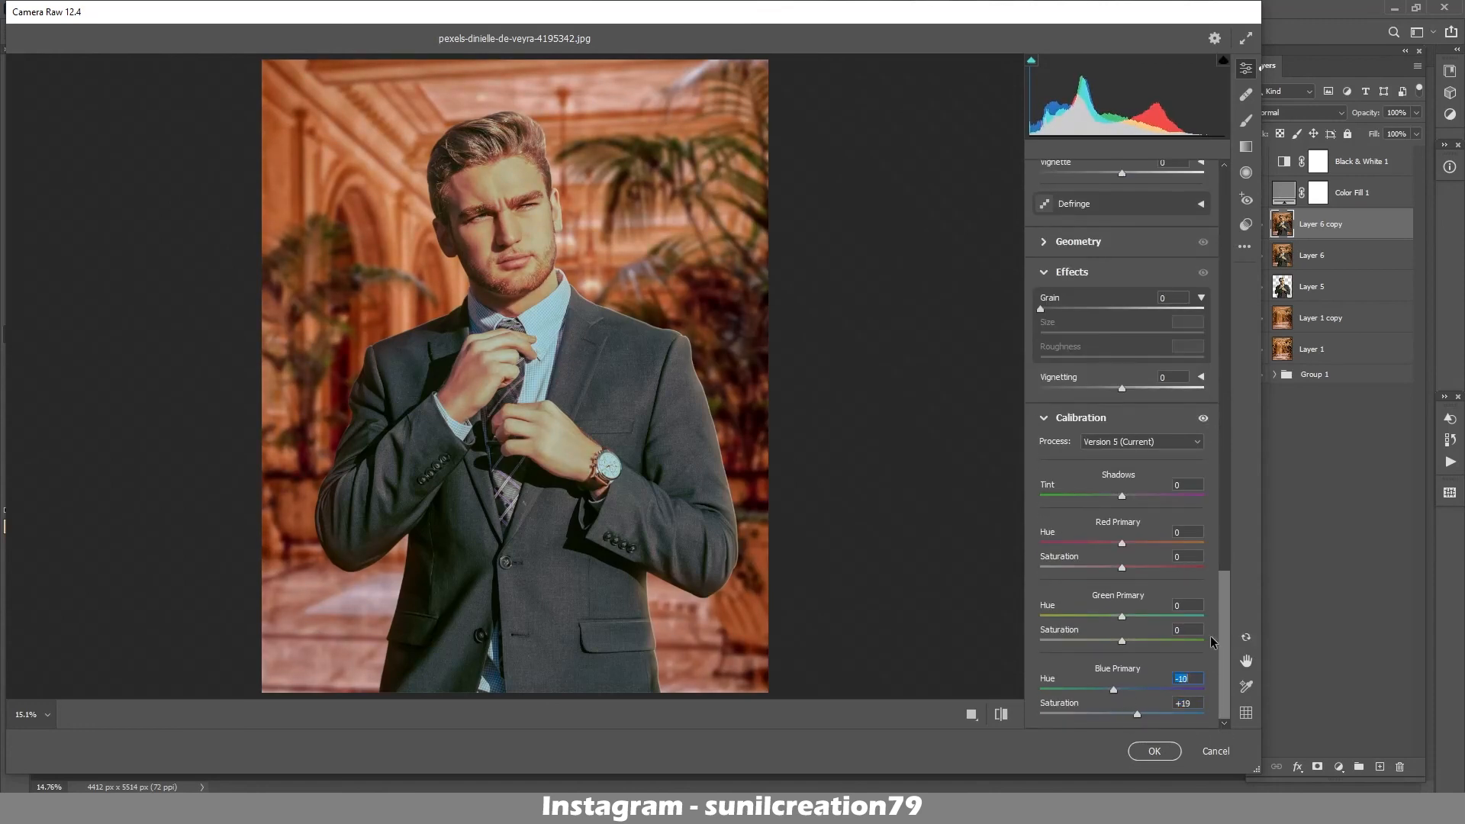
- Add Vignetting of -19 and Grain of 26 in the effects settings
left_click_drag(1120, 389, 1107, 391)
left_click_drag(533, 227, 628, 242)
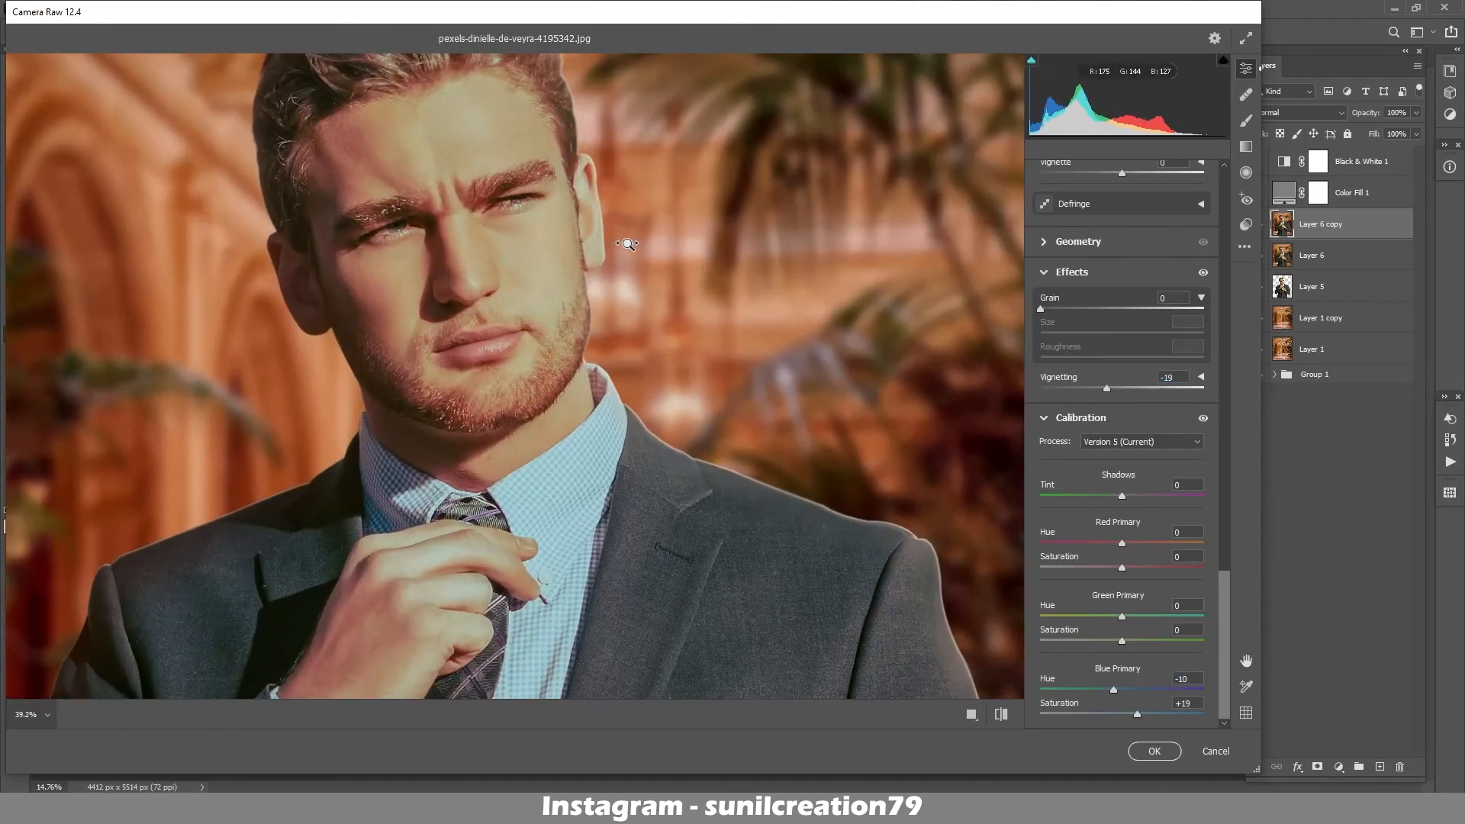
left_click_drag(1040, 309, 1082, 309)
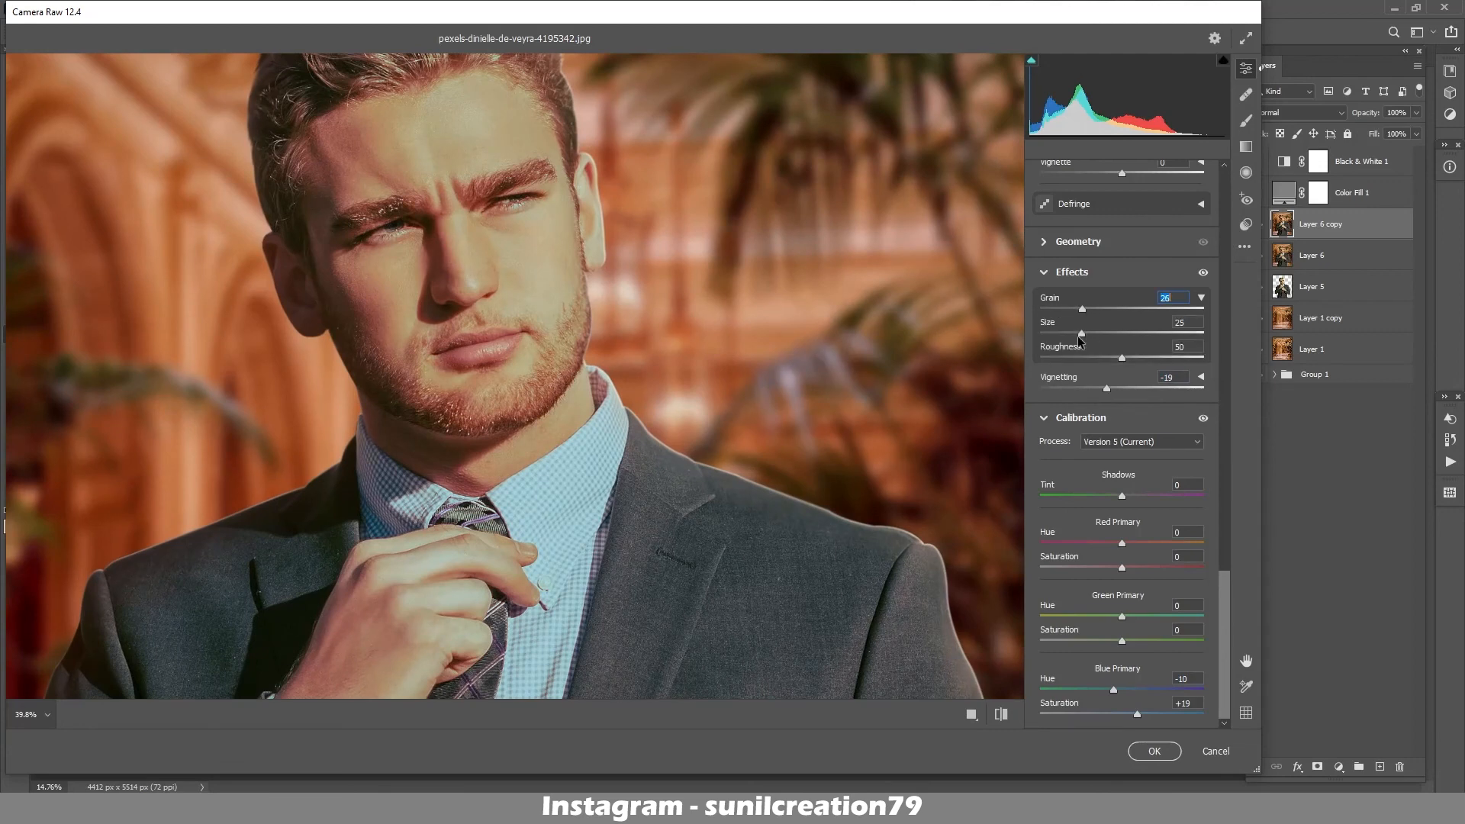
left_click_drag(770, 374, 709, 379)
- Raise Clarity to about +10 and apply the Camera Raw adjustments to the layer copy
scroll(1210, 360, "up", 15)
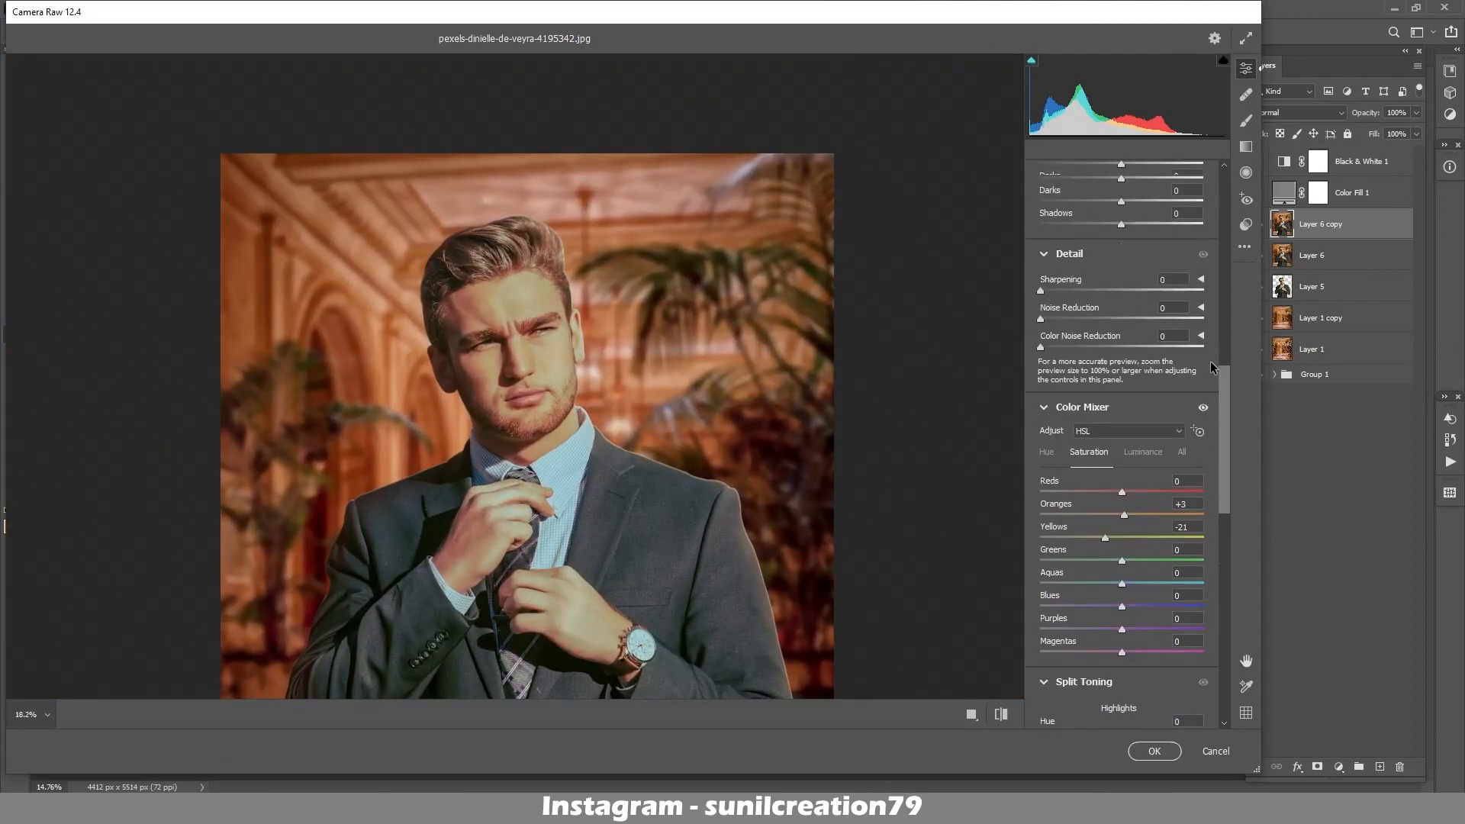
scroll(1204, 252, "up", 2)
left_click_drag(1122, 312, 1135, 316)
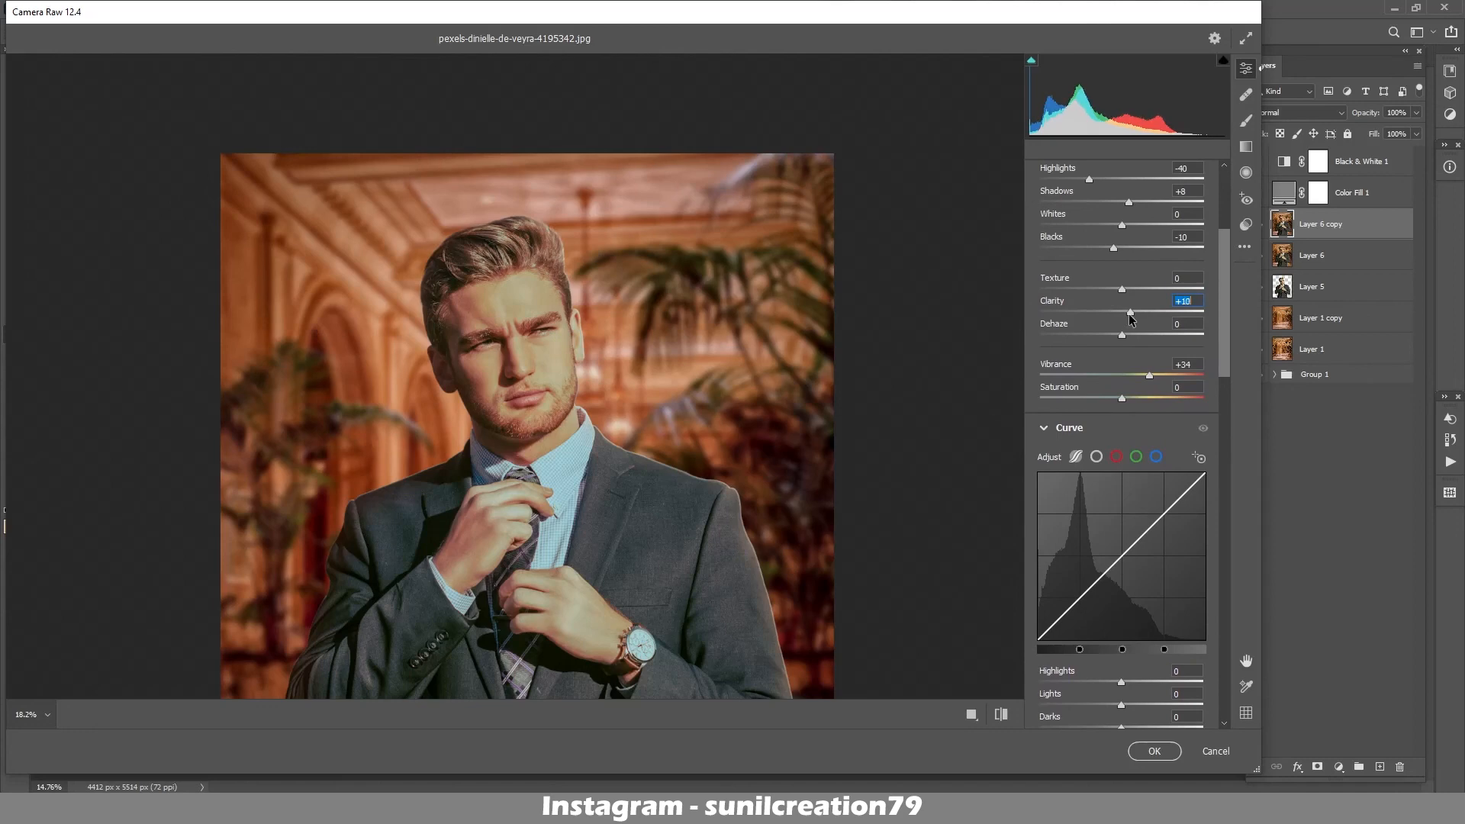
left_click(1152, 751)
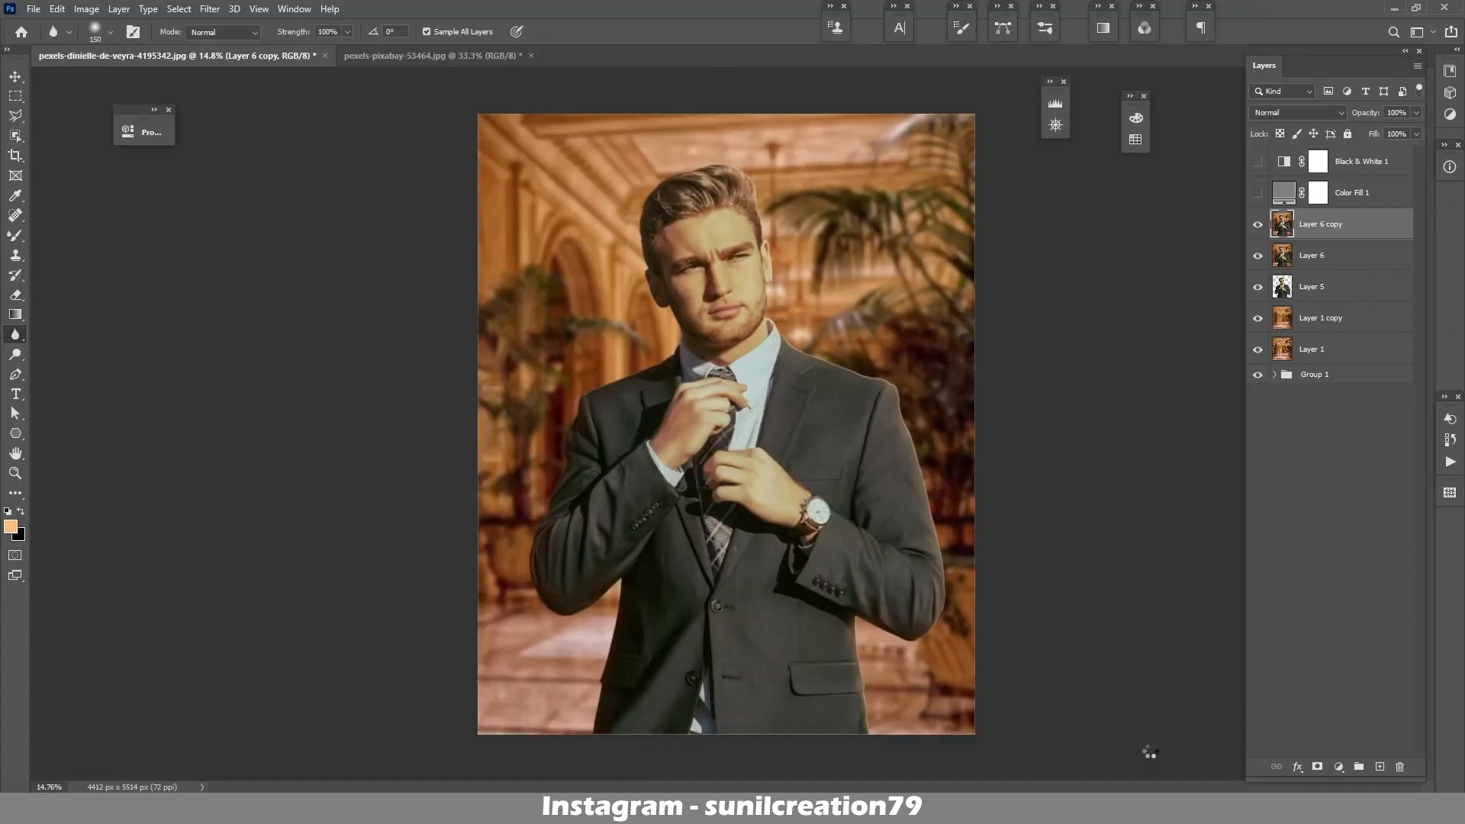